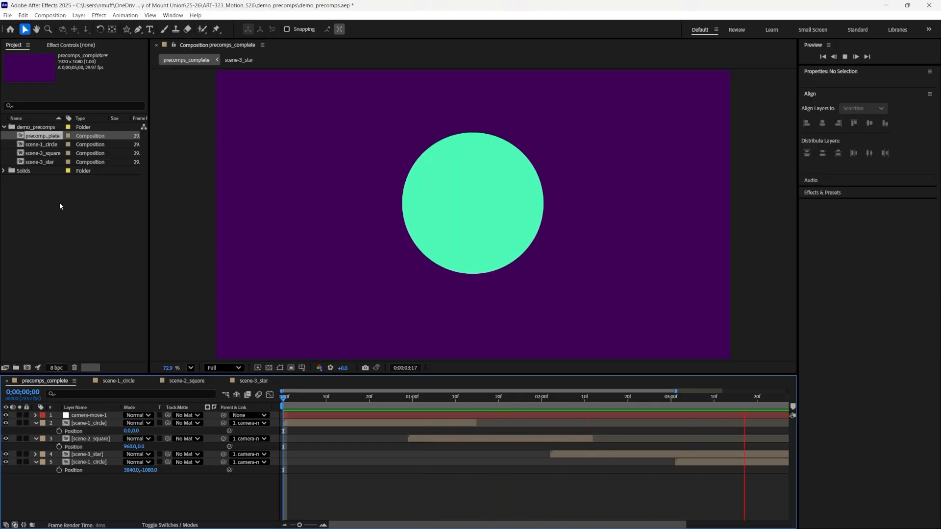
Create a new 1920x1080 composition named precomp_demo at 29.97 fps with a five-second duration.
right_click(58, 208)
left_click(74, 216)
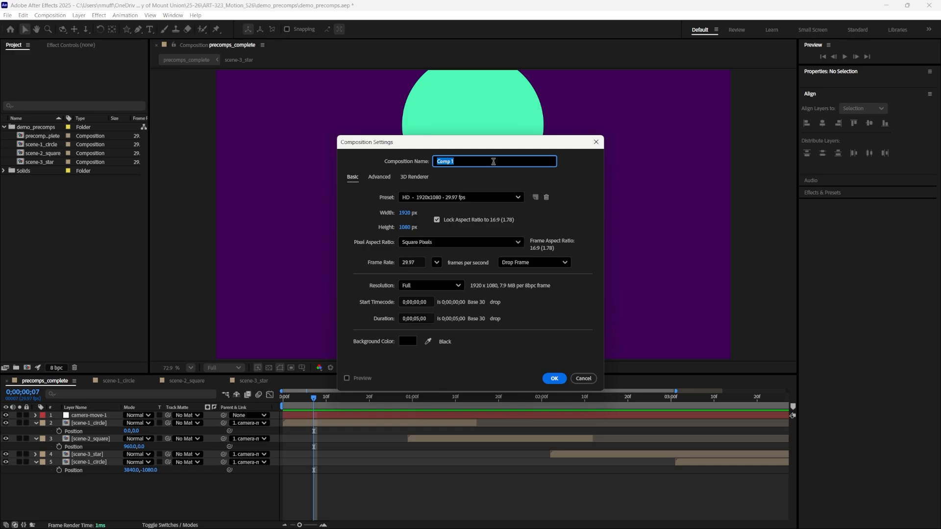
type("prec")
left_click(554, 378)
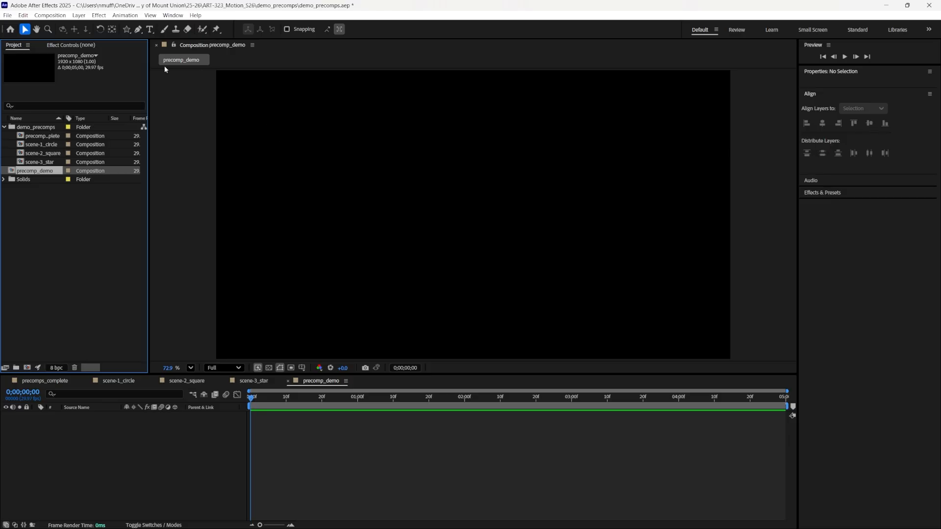
Add a rectangle shape layer that fills the entire 1920x1080 composition frame.
left_click(129, 31)
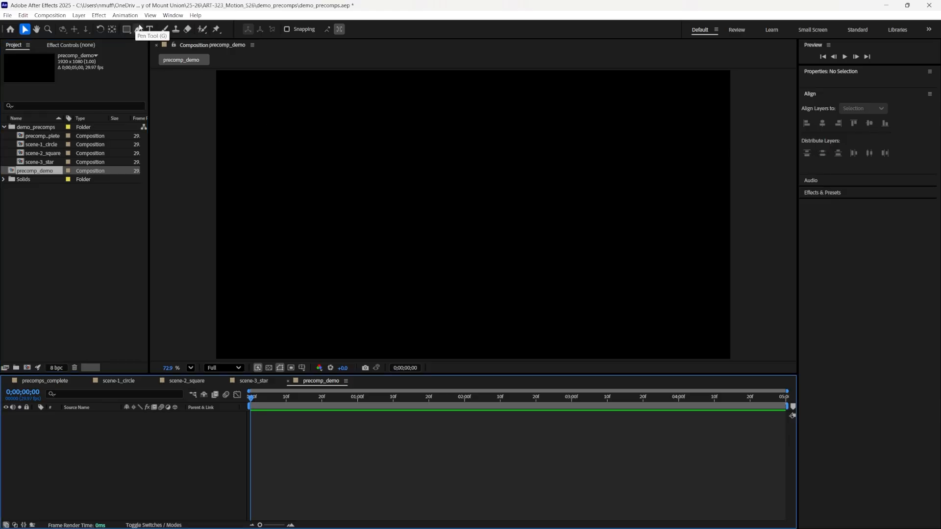
left_click(127, 31)
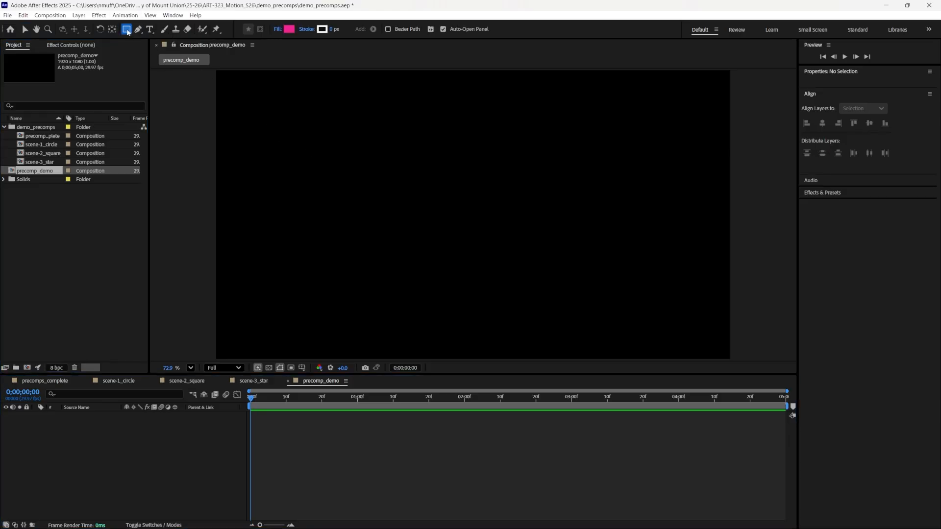
double_click(127, 31)
key("v")
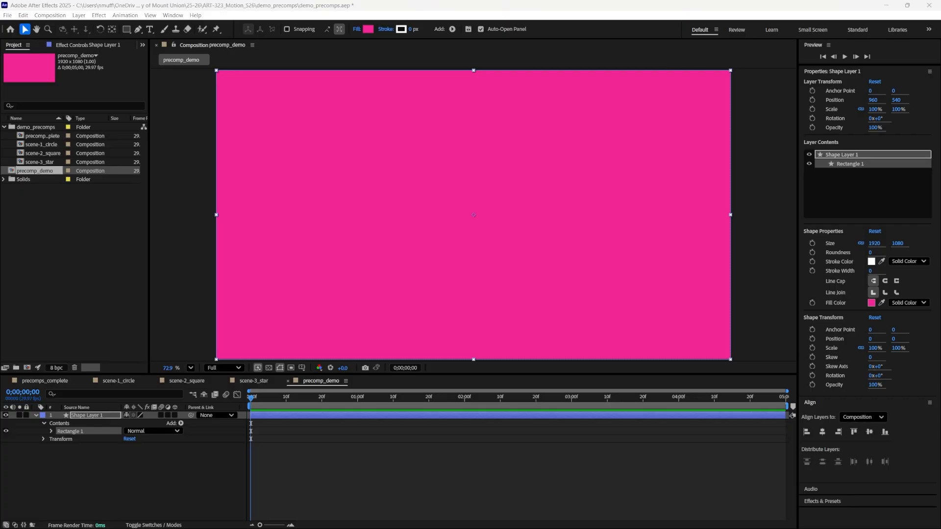
Change the rectangle's fill to the dark purple 3E0356 by sampling the colour with the eyedropper.
left_click(372, 30)
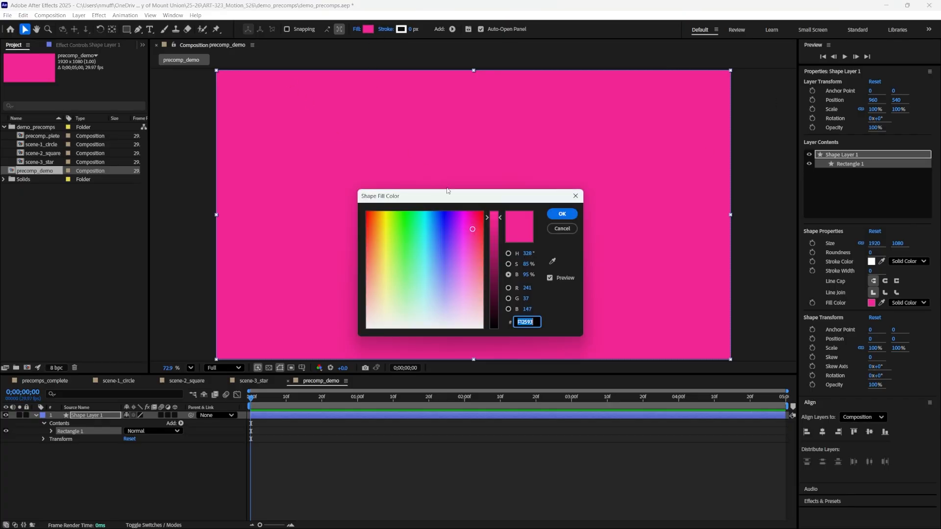
left_click_drag(456, 202, 168, 99)
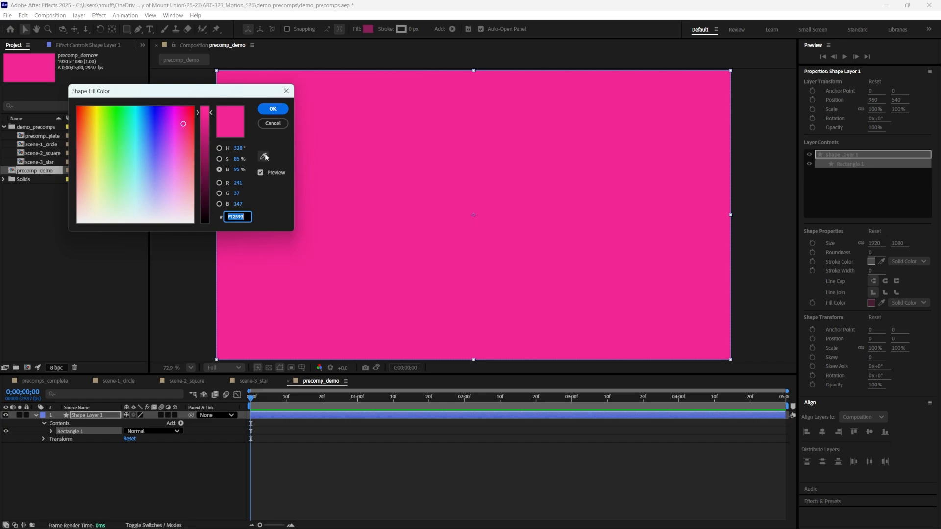
left_click(263, 157)
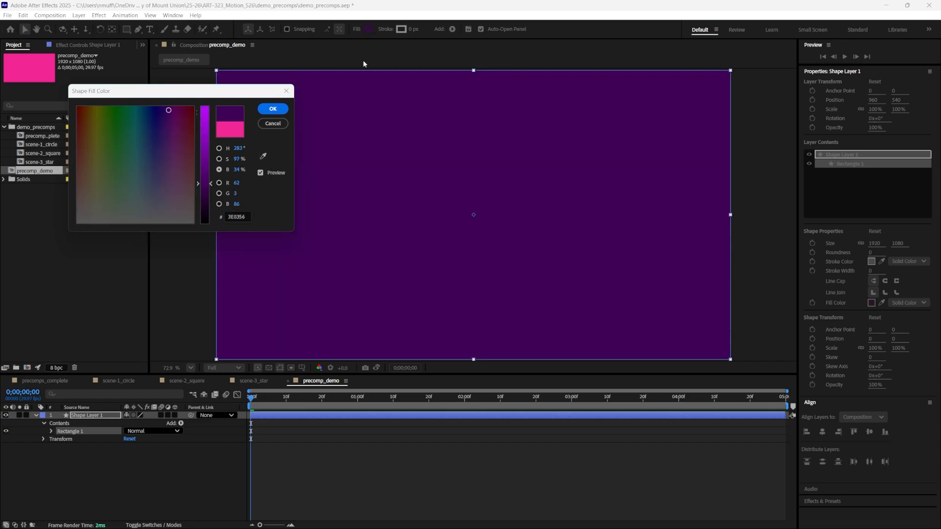
left_click(267, 109)
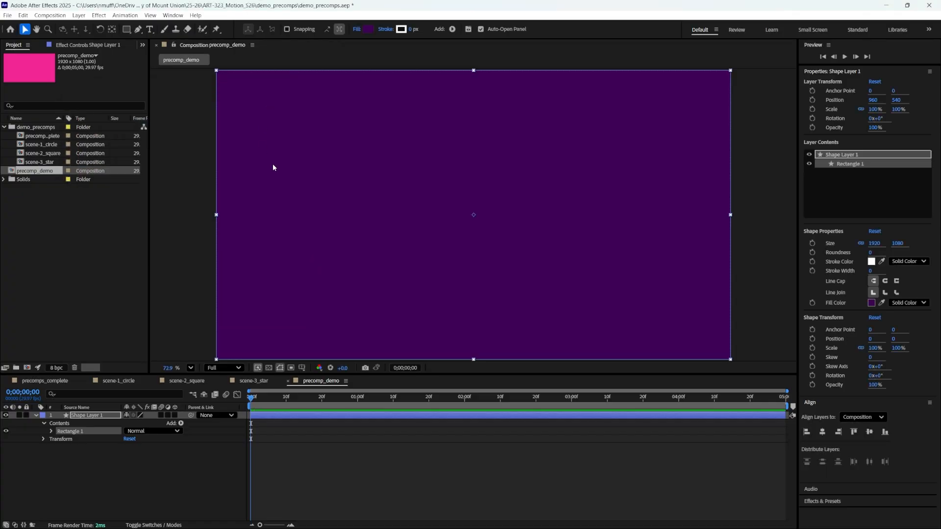
Rename the rectangle's shape layer as bg and lock it.
left_click(84, 415)
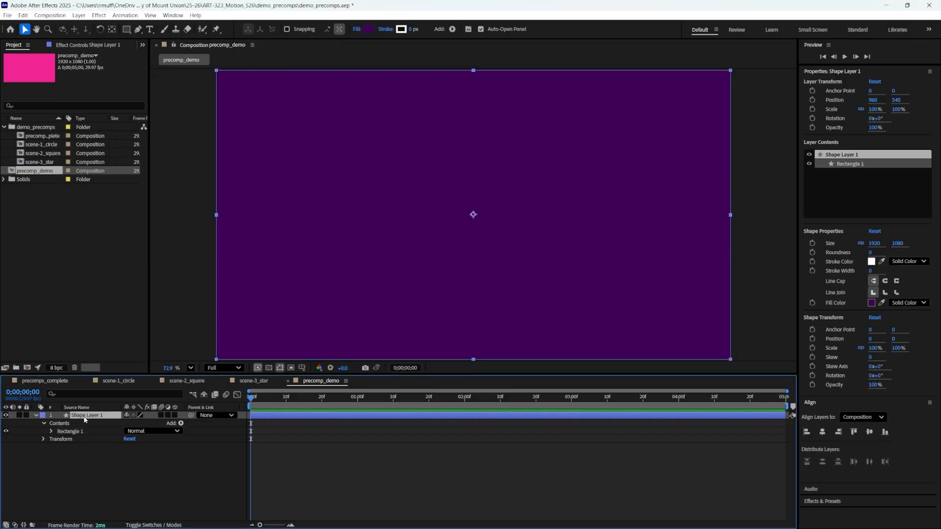
key("Return")
type("bg")
key("Return")
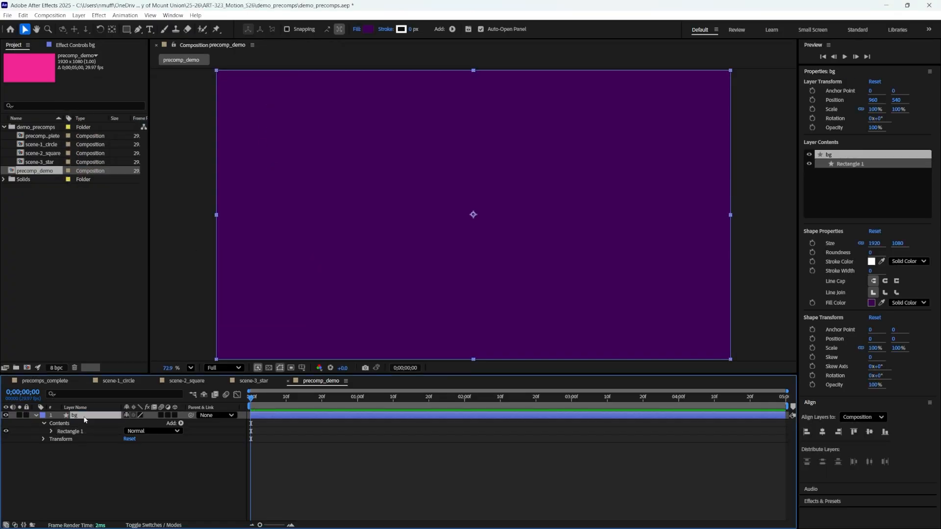
left_click(27, 415)
Draw a mint-green circle about 641 px across with the Ellipse tool as a new shape layer.
mouse_move(127, 29)
left_mouse_down()
mouse_move(170, 50)
mouse_move(154, 51)
left_mouse_up()
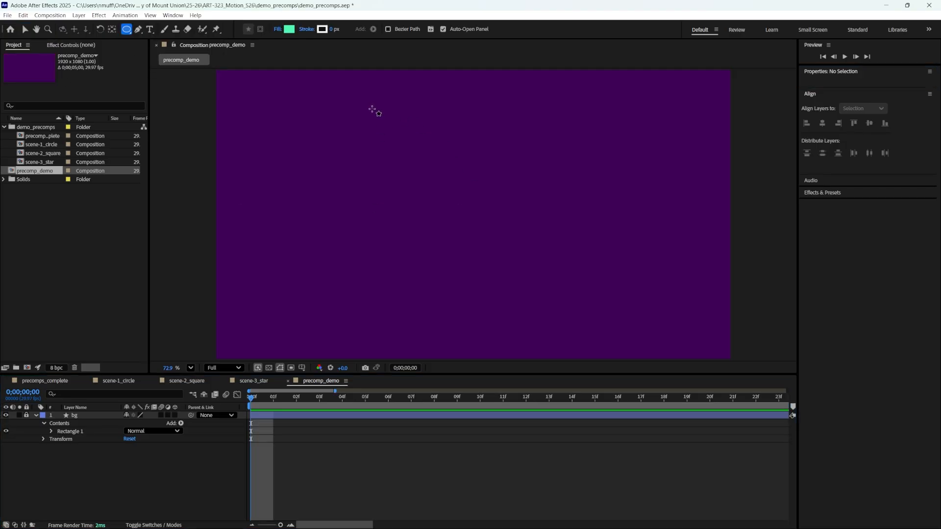
mouse_move(367, 105)
left_mouse_down()
mouse_move(564, 296)
mouse_move(528, 254)
mouse_move(539, 255)
left_mouse_up()
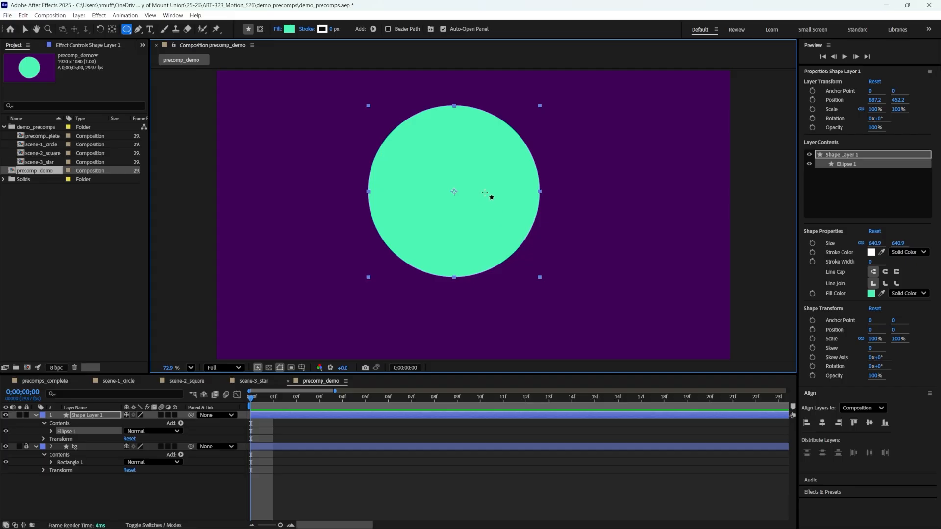
key("v")
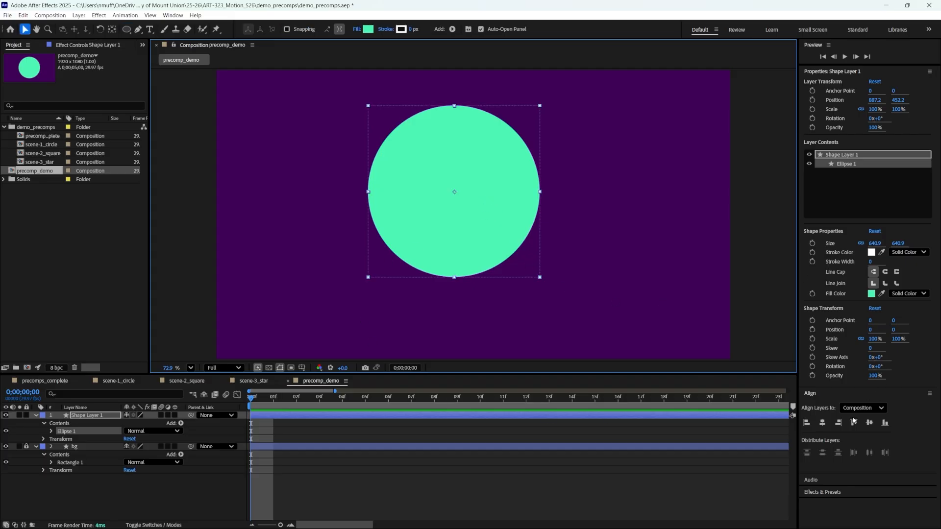
Centre the circle horizontally and vertically in the composition, and move the ellipse up by about 106 px.
left_click(822, 422)
left_click(869, 422)
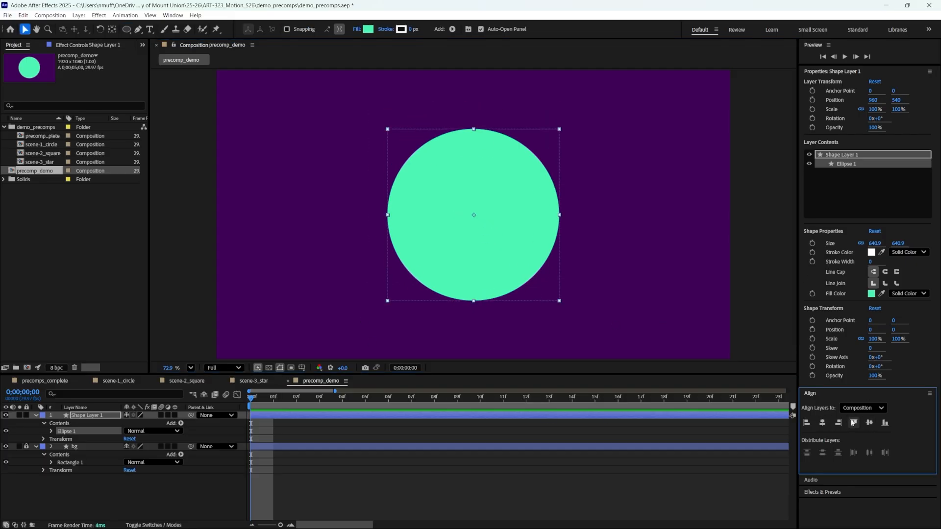
left_click_drag(511, 263, 509, 239)
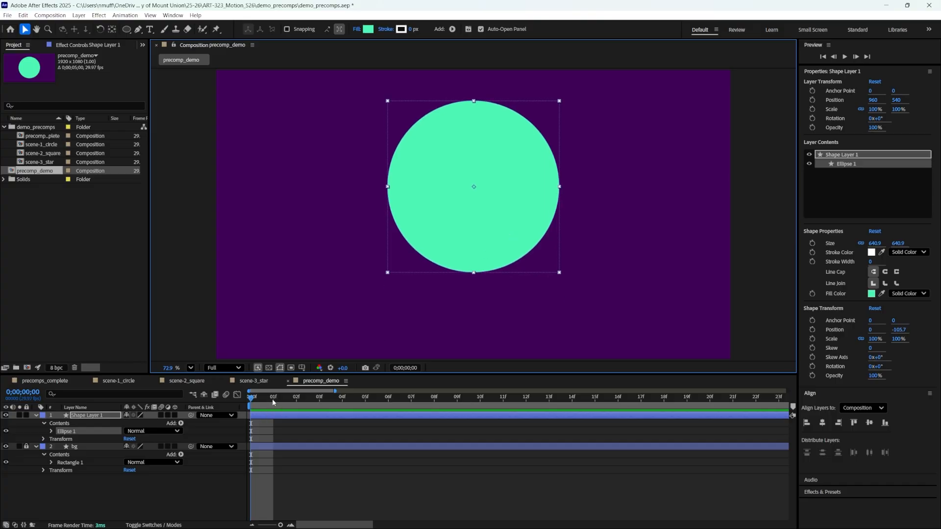
Set a Position keyframe for the circle's shape layer at frame 15.
left_click(594, 398)
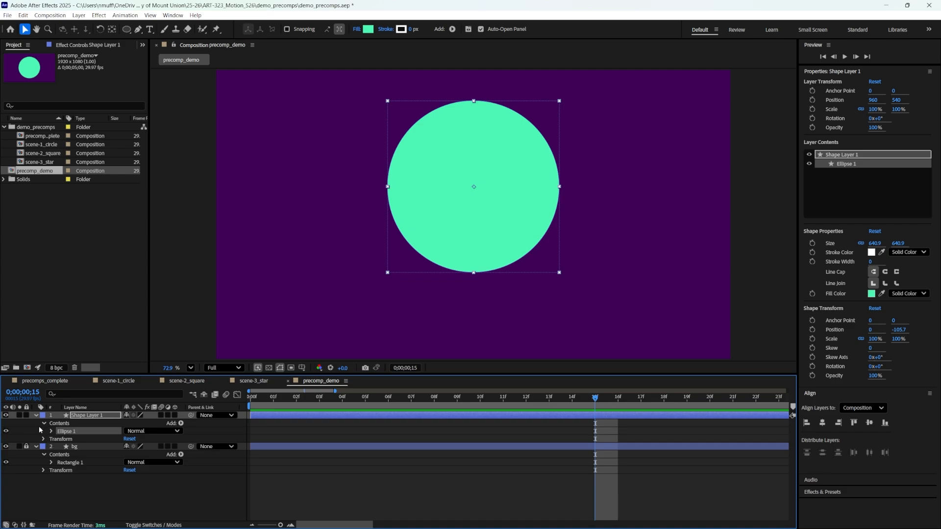
left_click(78, 417)
key("p")
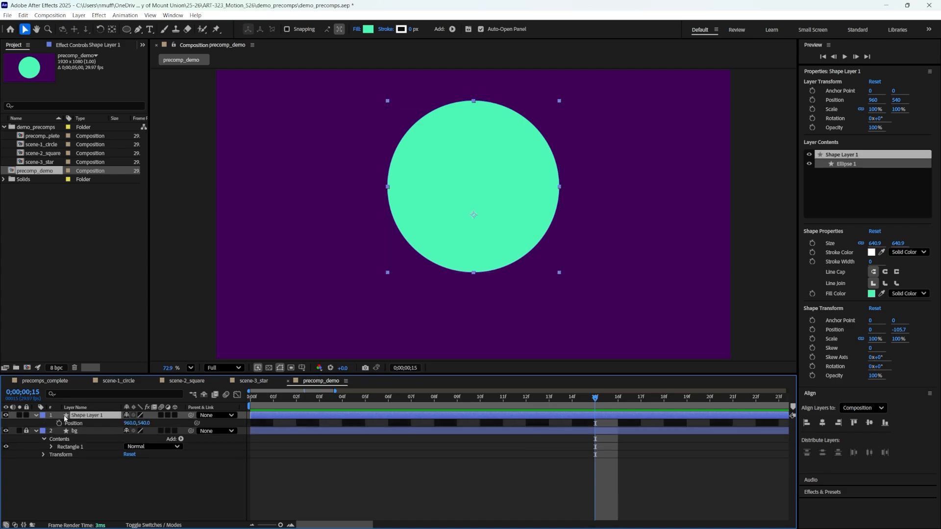
left_click(59, 423)
Separate the circle's Position into X and Y dimensions and turn off keyframing for X Position.
right_click(138, 426)
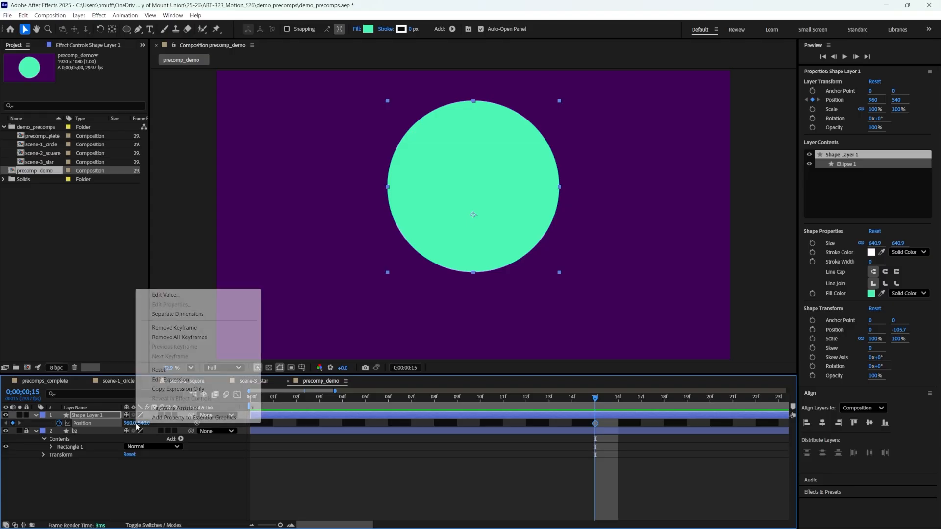
left_click(178, 314)
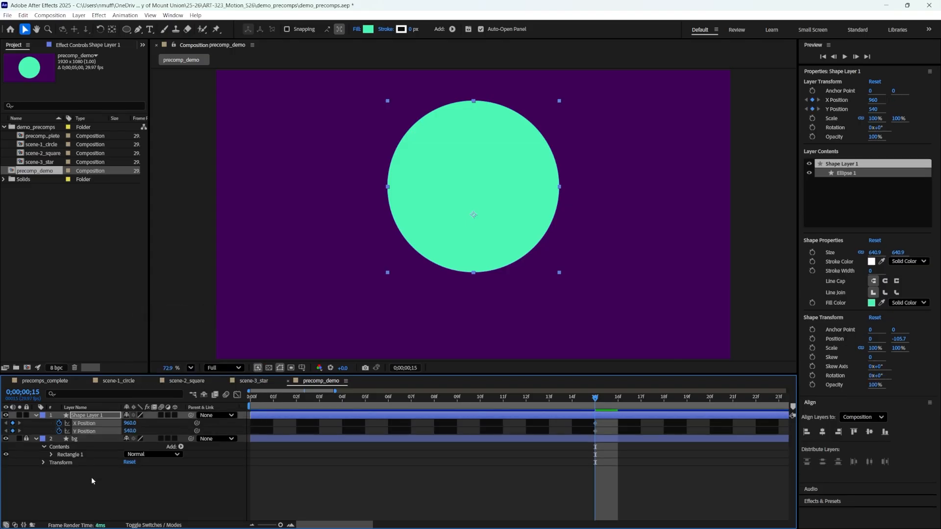
left_click(91, 424)
left_click(59, 423)
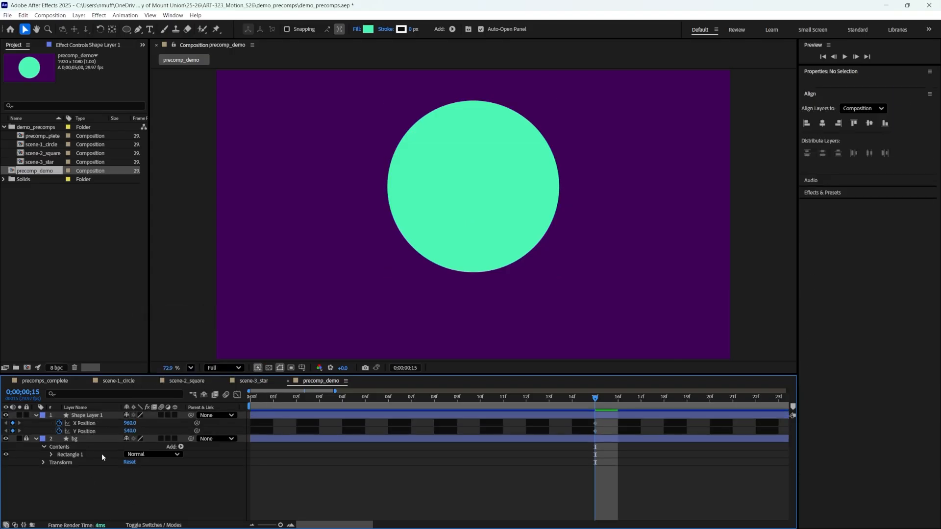
Rename the circle's shape layer as circle.
left_click(84, 416)
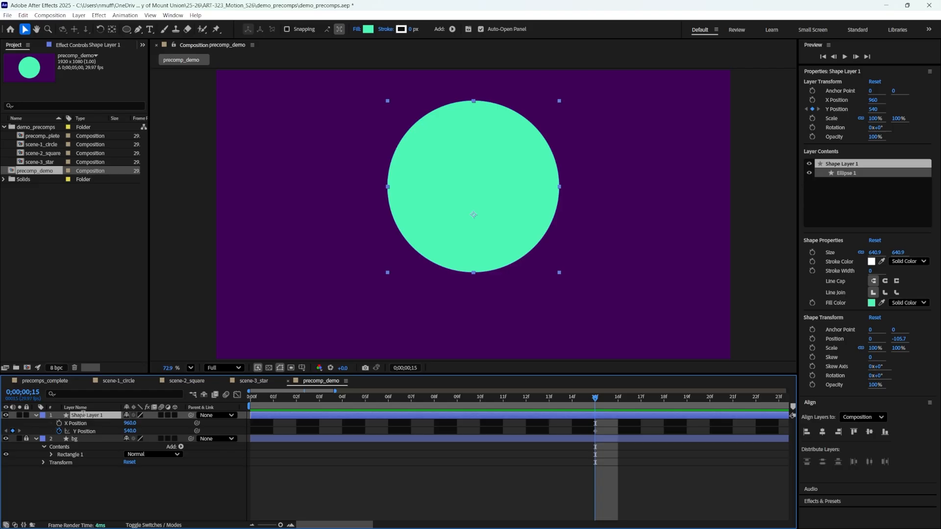
type("circle")
key("Return")
With the current time at frame 0, centre the circle layer's anchor point in its layer content.
left_click_drag(583, 403, 249, 402)
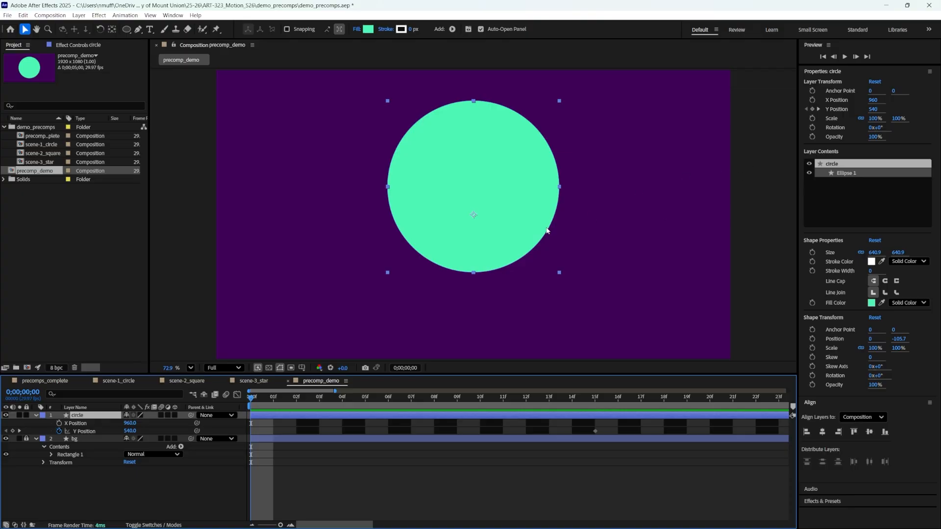
left_click(474, 217)
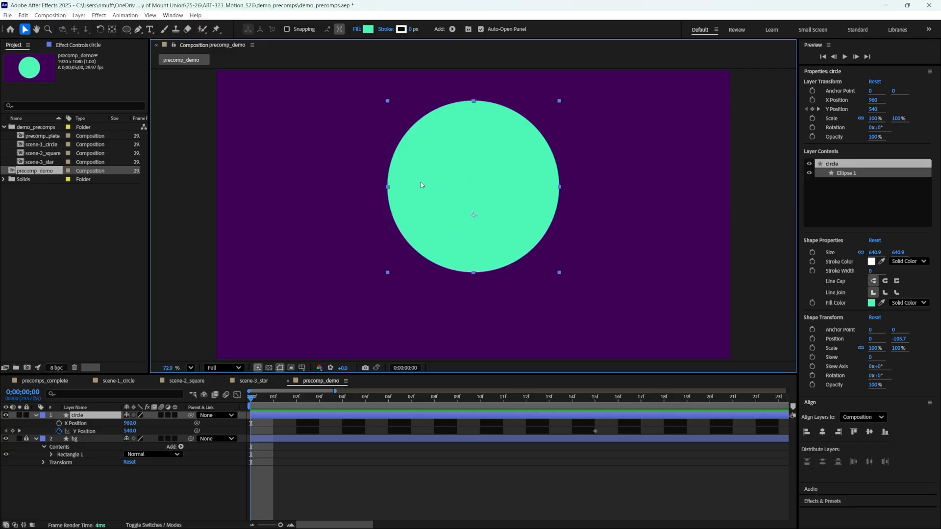
left_click(120, 15)
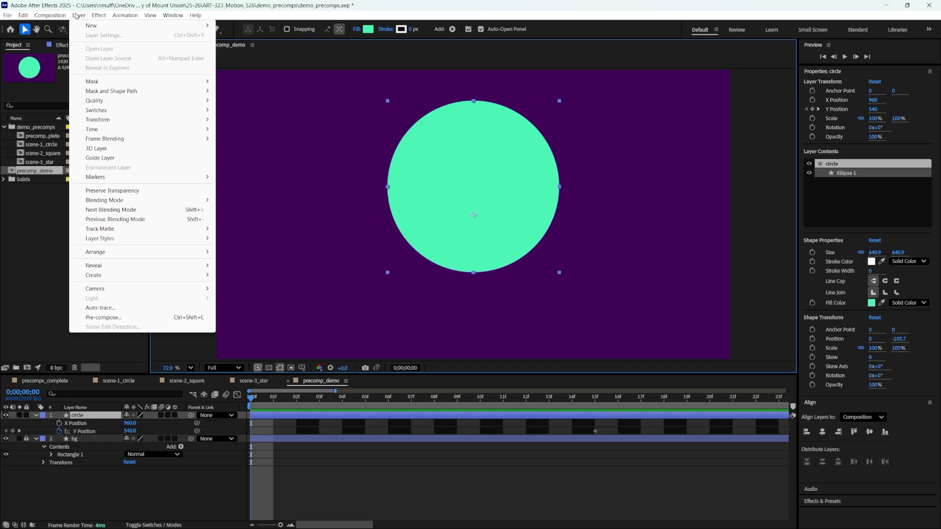
mouse_move(147, 120)
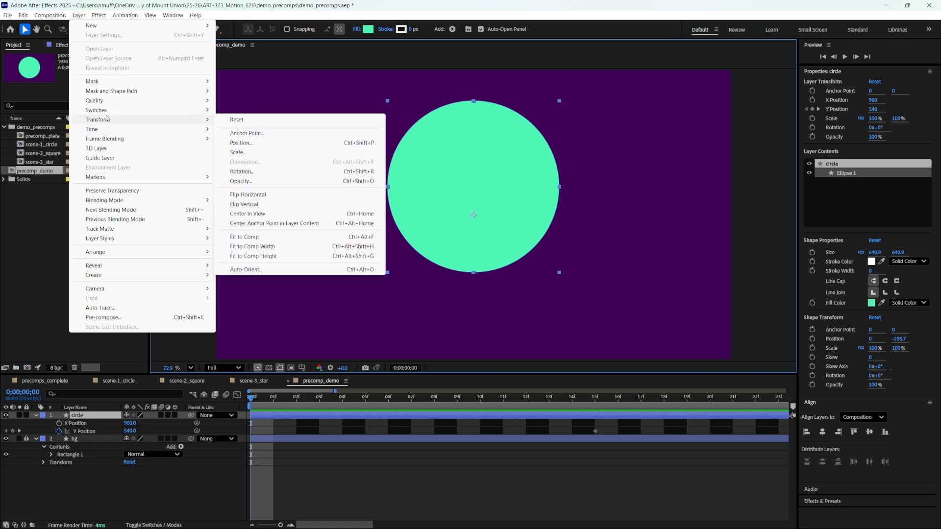
left_click(282, 224)
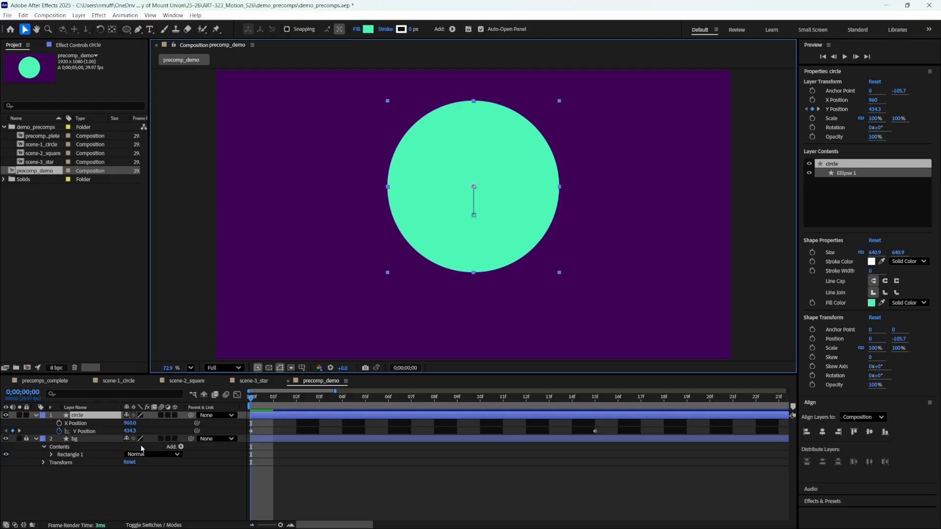
Clear the circle's Y Position keyframes and set a fresh Y Position keyframe at frame 15.
left_click(59, 430)
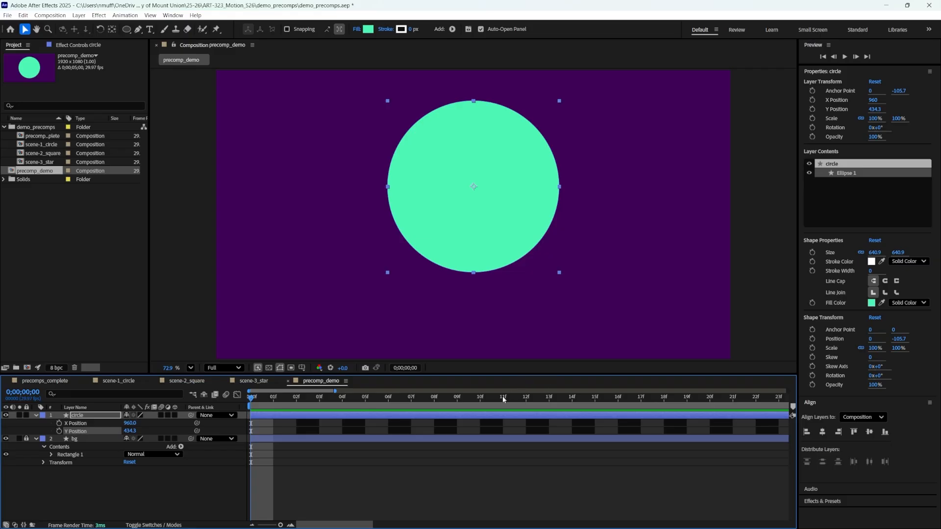
left_click(594, 397)
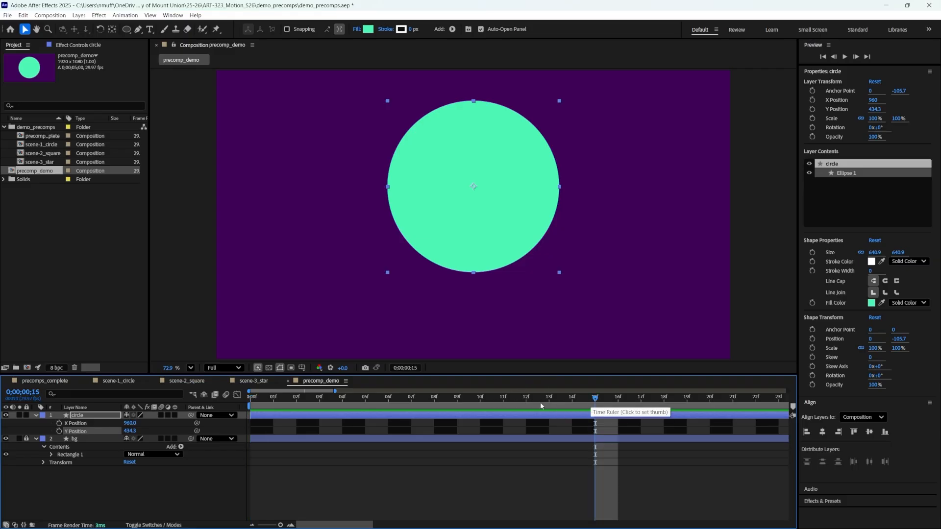
left_click(59, 431)
Keyframe the circle above the frame at Y about -469 on frame 0, and low in the frame at Y about 670 on frame 11.
left_click_drag(597, 401, 253, 390)
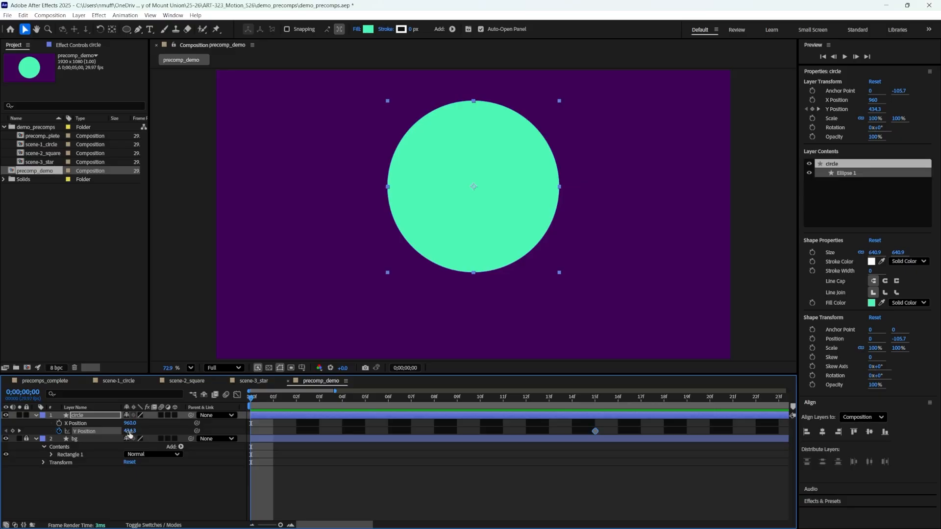
left_click_drag(473, 187, 474, 1)
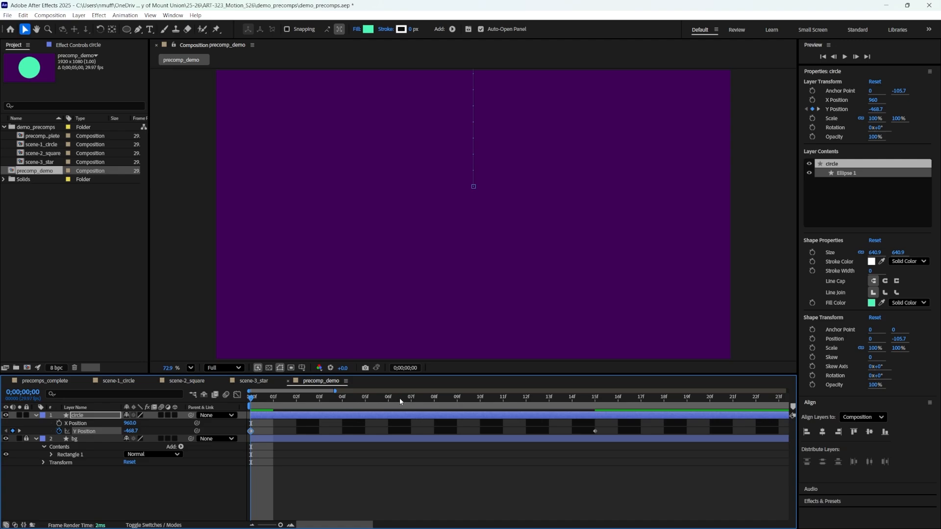
left_click_drag(400, 399, 512, 399)
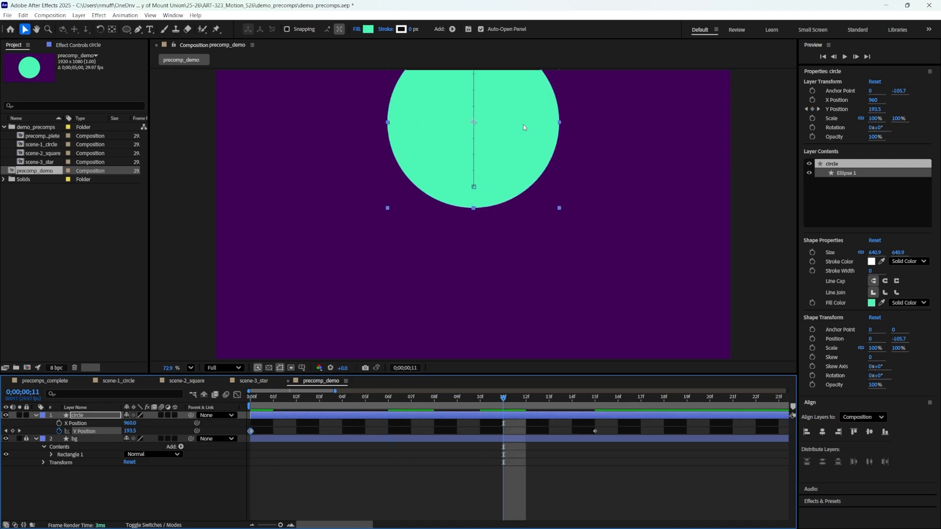
left_click_drag(523, 124, 536, 251)
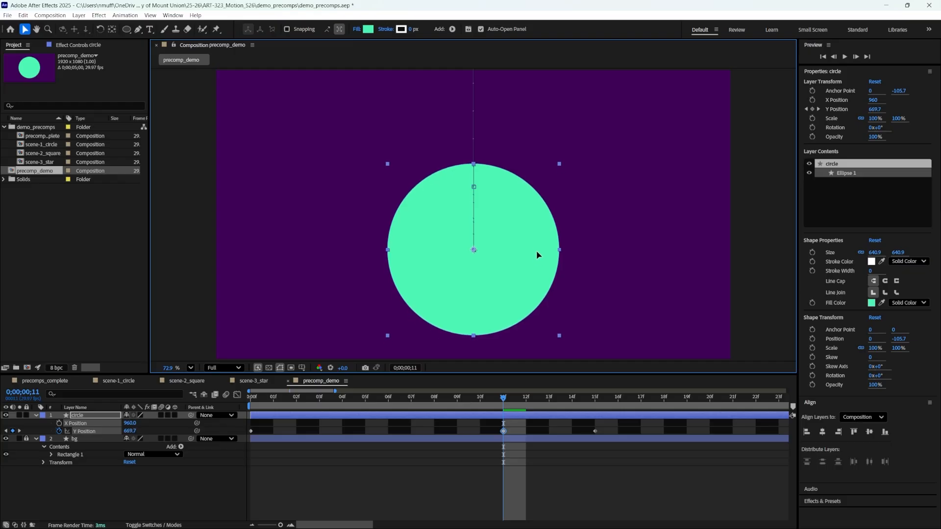
Check the circle's motion up to frame 16, select its Y Position keyframes and display their curve in the Graph Editor.
left_click_drag(526, 398, 612, 397)
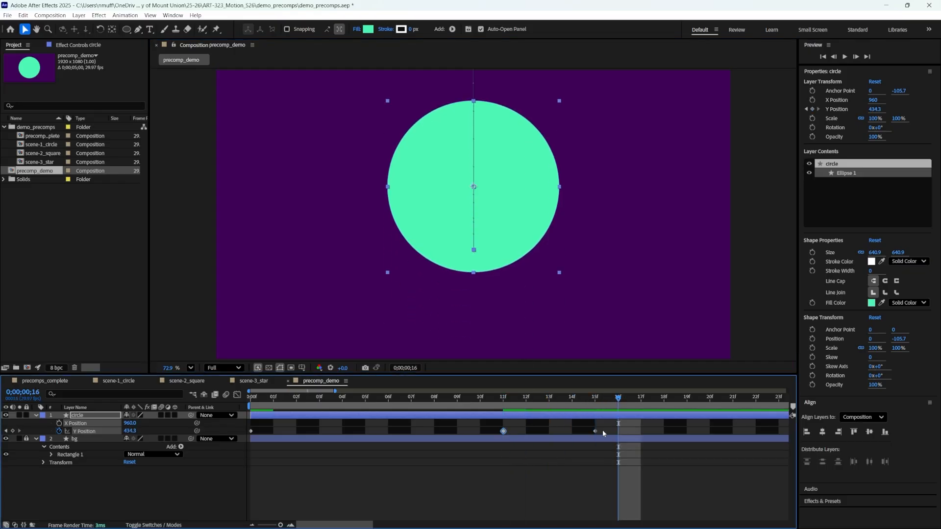
left_click_drag(604, 431, 221, 431)
left_click(238, 395)
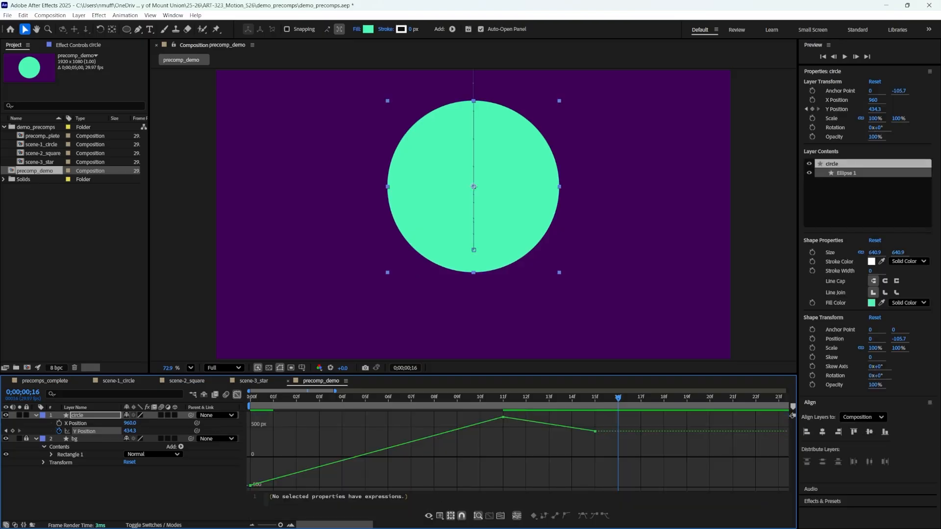
Apply Easy Ease to all three of the circle's Y Position keyframes in the Graph Editor.
scroll(411, 463, "down", 2)
scroll(410, 463, "up", 2)
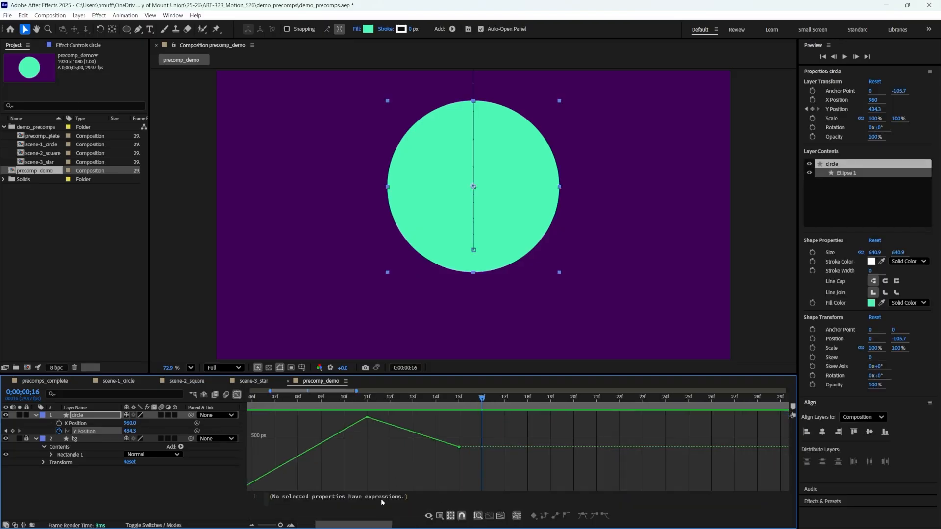
left_click_drag(375, 524, 355, 525)
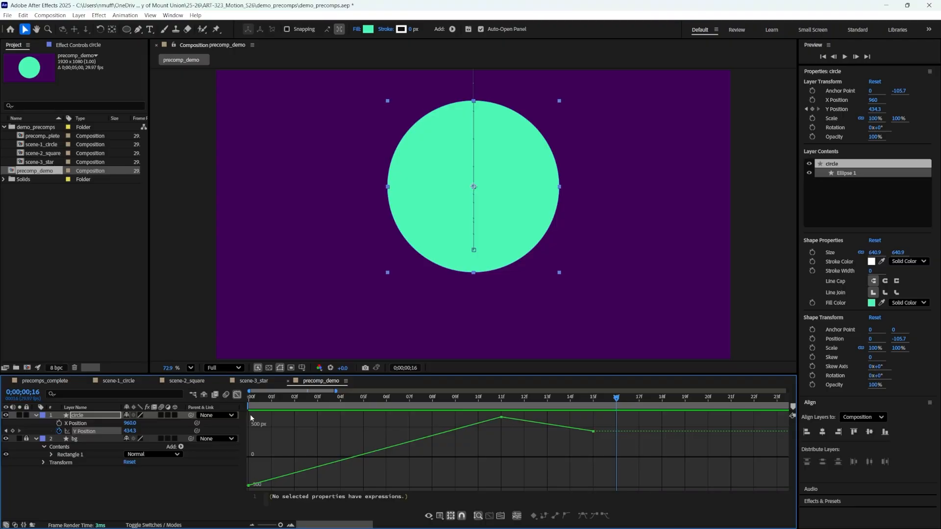
left_click_drag(250, 413, 606, 472)
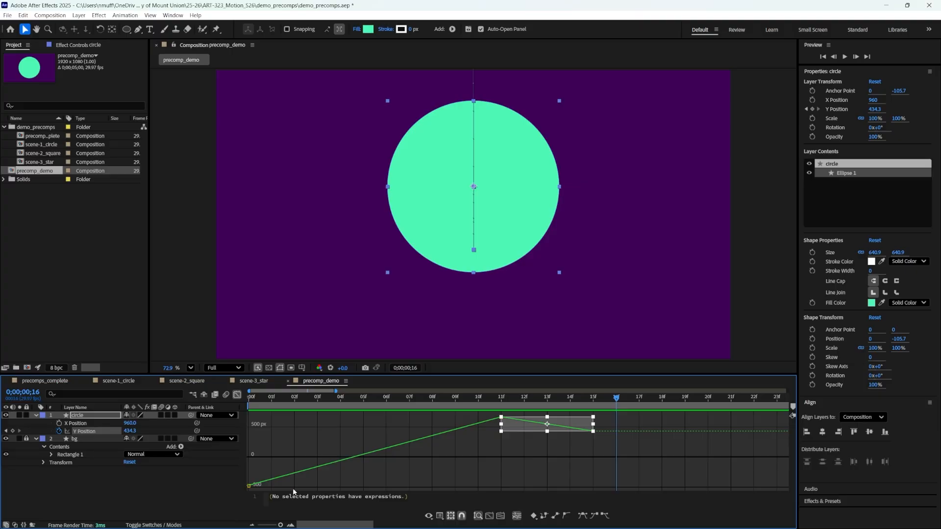
left_click(520, 437)
left_click(501, 418)
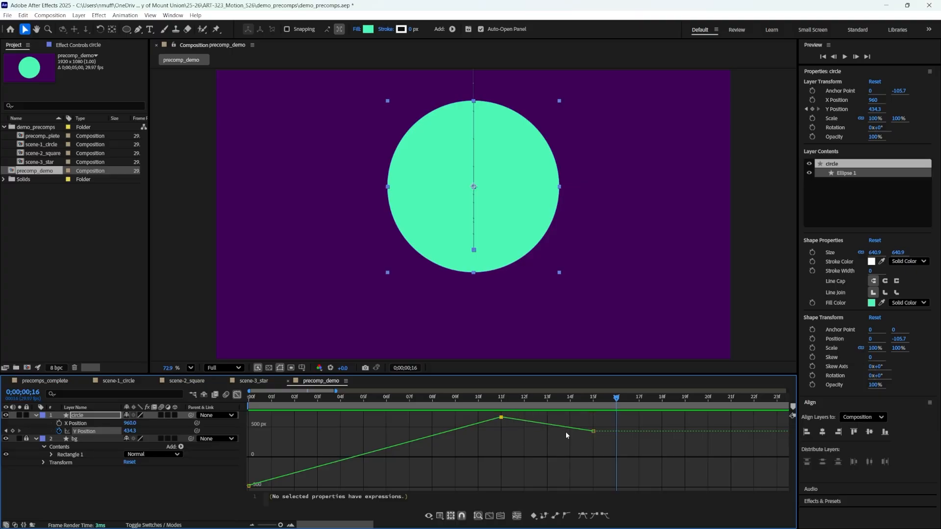
left_click(593, 431, "shift")
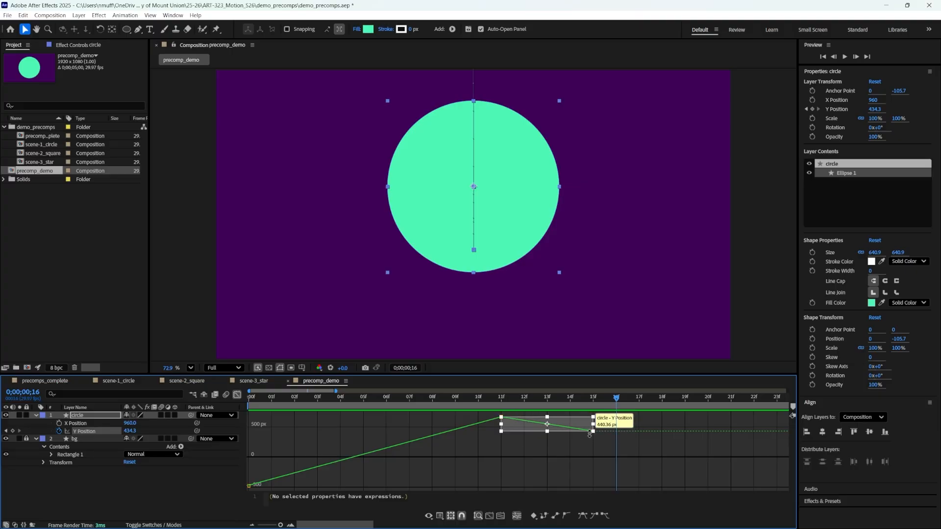
left_click(249, 487, "shift")
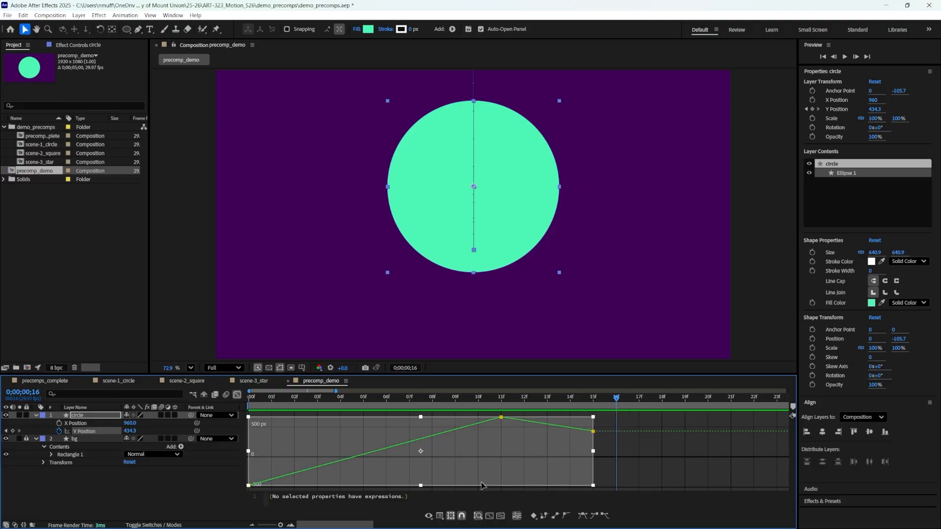
left_click(583, 516)
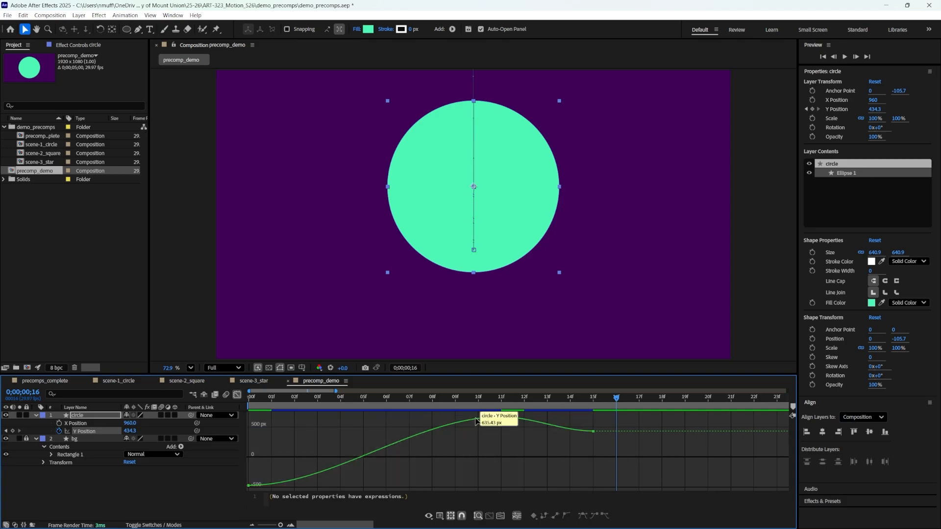
Reshape the frame 11 keyframe's handles so the circle accelerates into a sharp impact peak and rebounds with a decelerating curve.
left_click(502, 417)
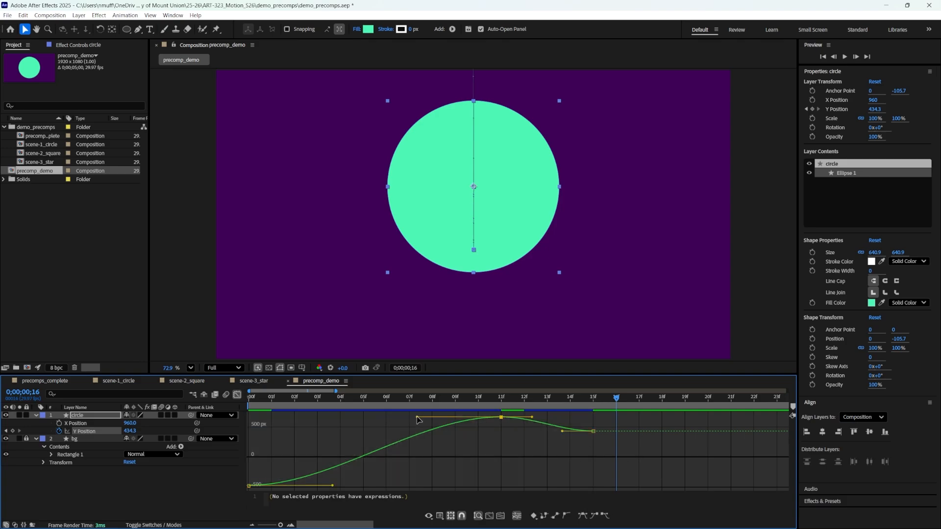
left_click_drag(417, 420, 490, 473)
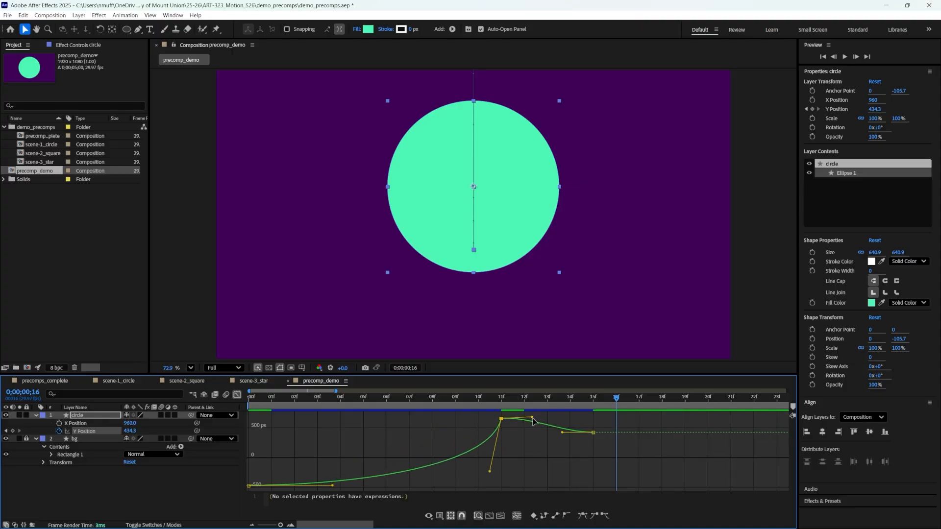
left_click_drag(533, 419, 502, 445)
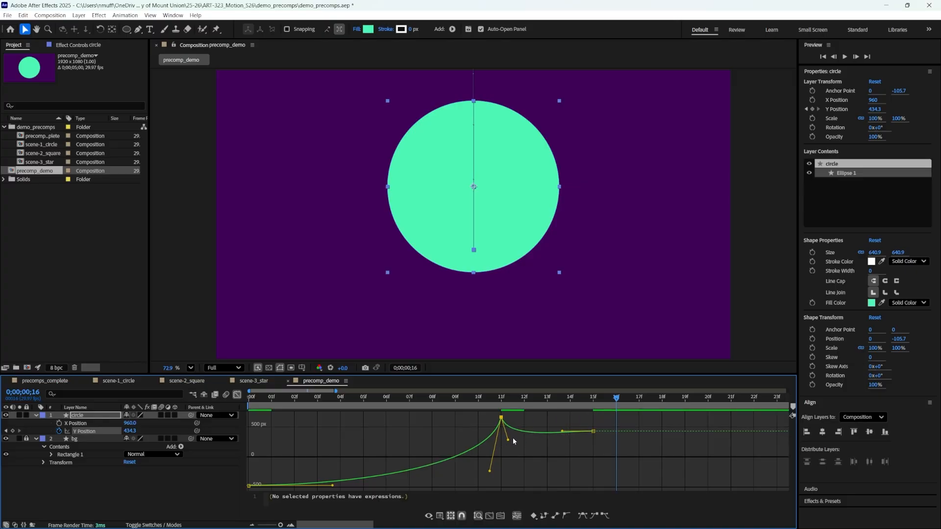
left_click_drag(508, 440, 500, 429)
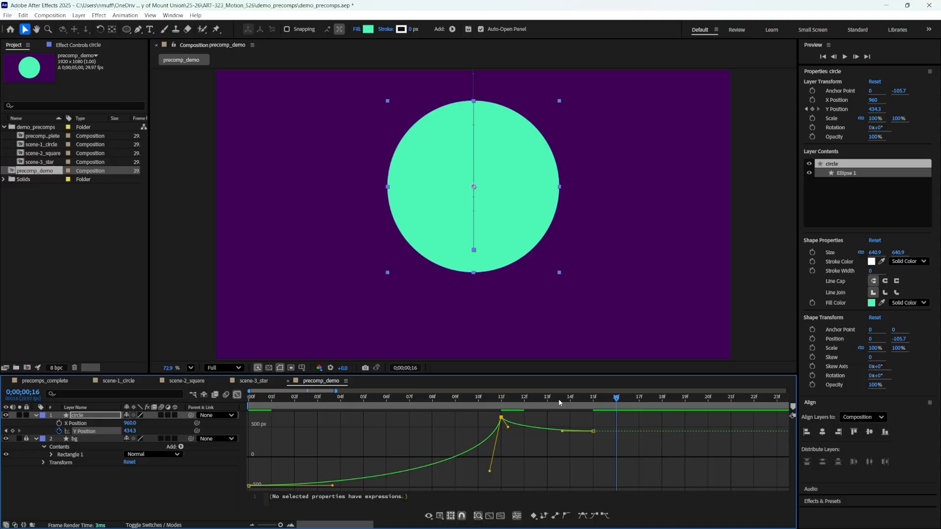
End the work area at frame 16 and preview the circle's drop and rebound.
key("Home")
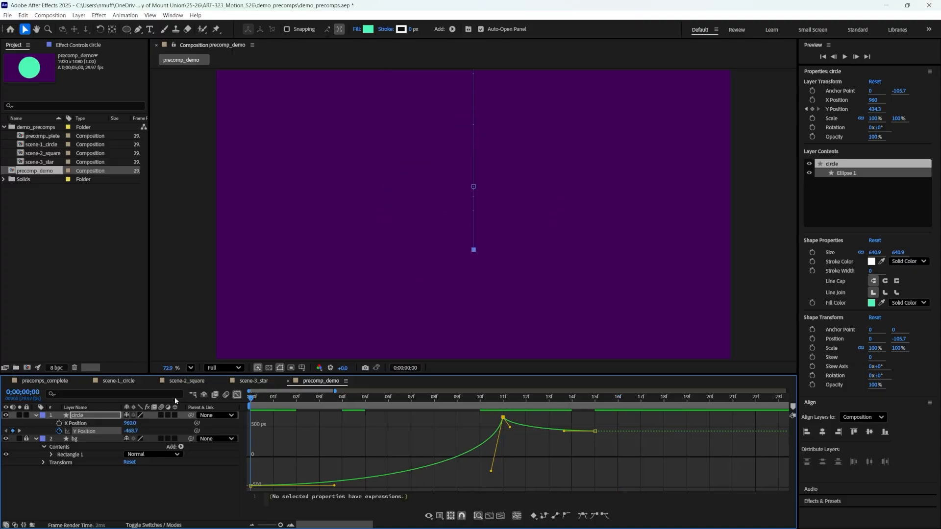
left_click(629, 403)
key("n")
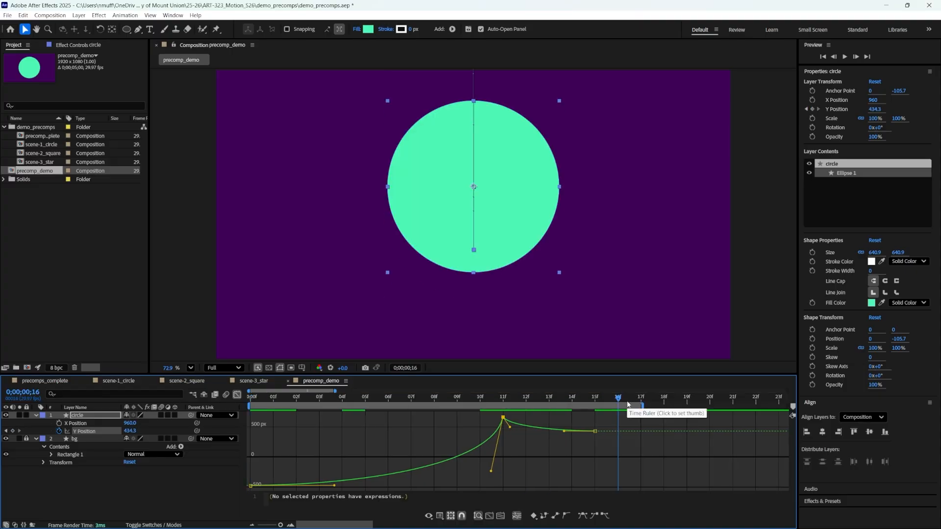
key("space")
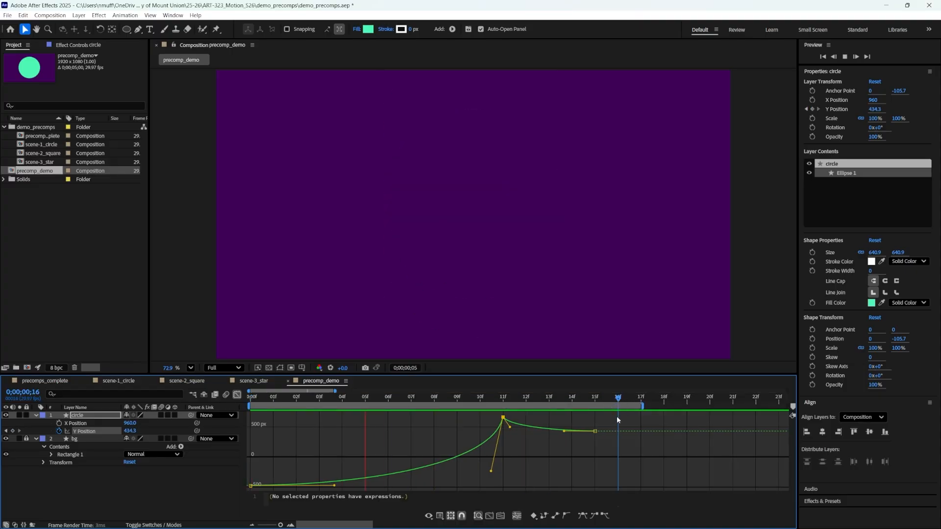
key("space")
Extend the end of the work area to about 0;00;01;08 and show the whole composition duration in the timeline.
left_click(594, 431)
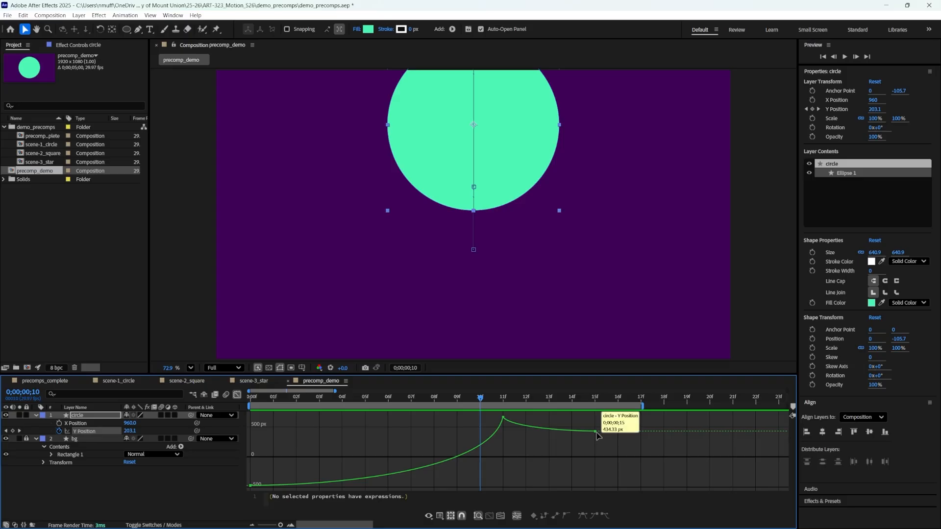
left_click(641, 407)
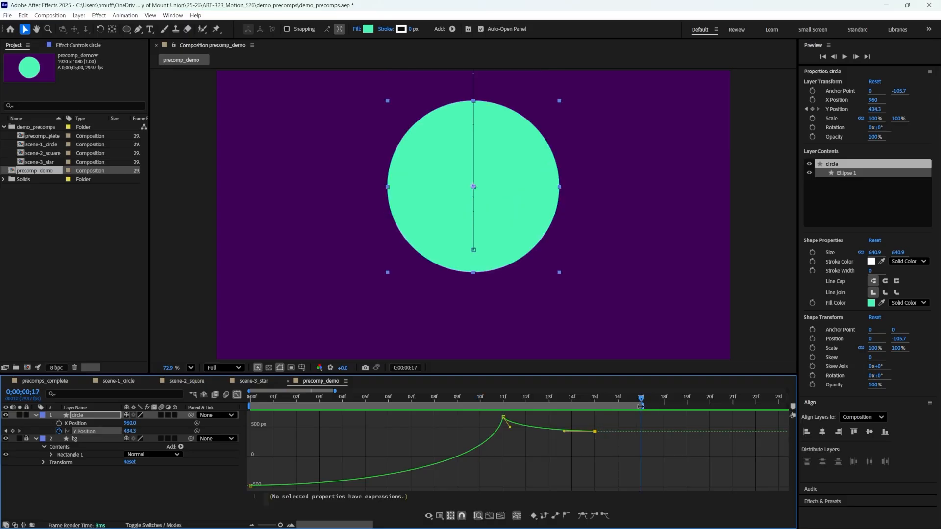
left_click_drag(645, 406, 784, 409)
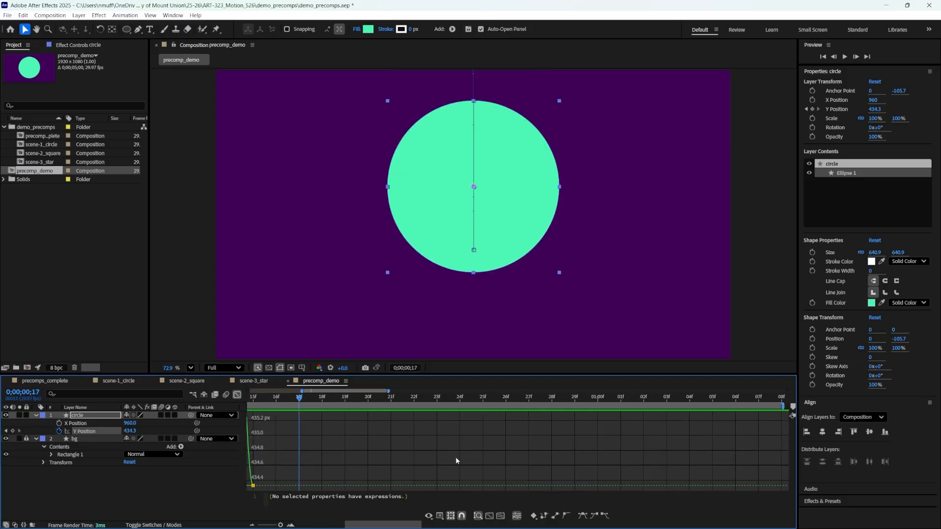
key("semicolon")
scroll(338, 456, "up", 1)
scroll(337, 455, "down", 1)
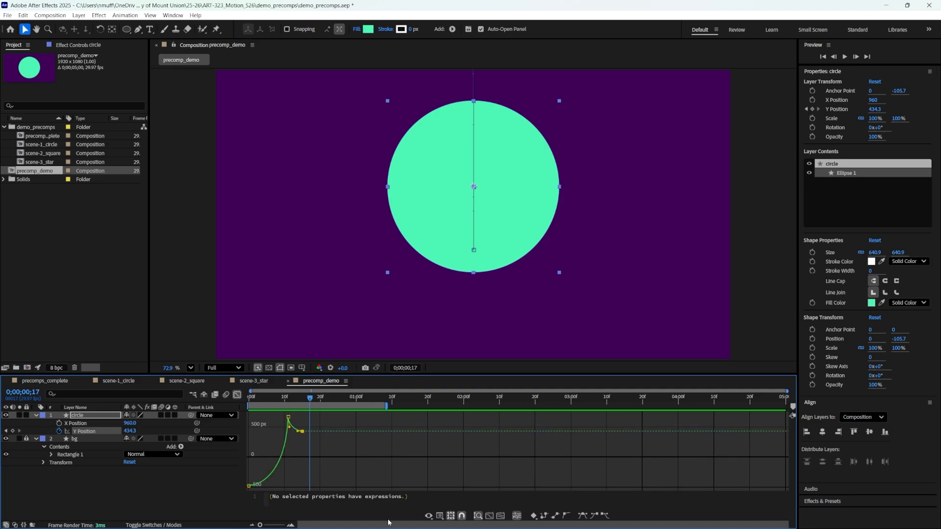
Move the last Y Position keyframe to about frame 29 at Y about 450, shorten frame 11's outgoing handle, and preview the bounce.
mouse_move(331, 435)
left_click_drag(304, 432, 356, 434)
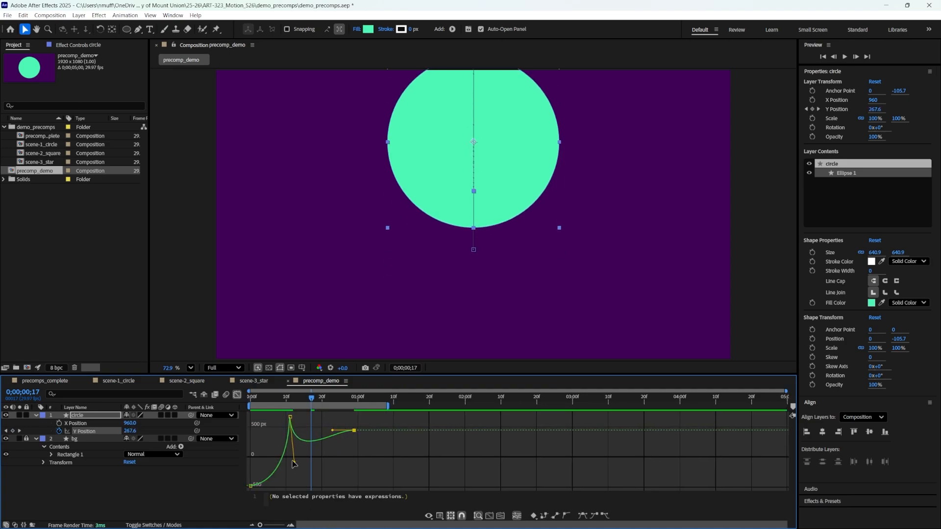
left_click_drag(294, 462, 294, 430)
key("space")
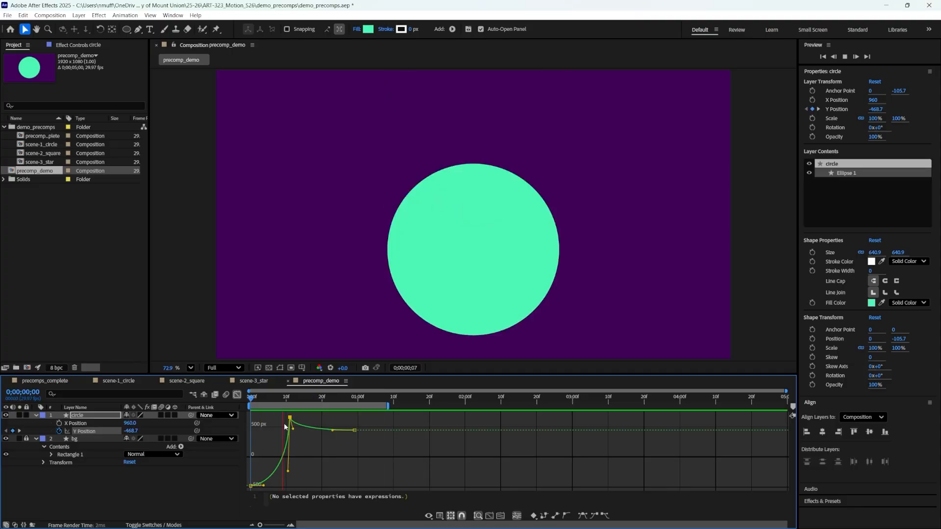
key("space")
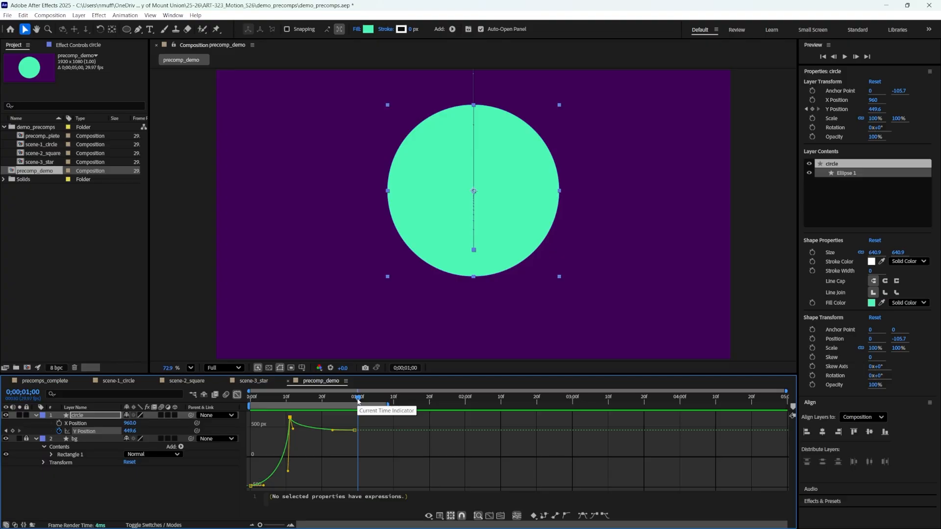
Paste the frame 11 keyframe at 0;00;01;10, shifting the rebound keyframe to about frame 26 and shaping a smooth arc between impacts.
left_click_drag(358, 401, 393, 405)
key("ctrl+v")
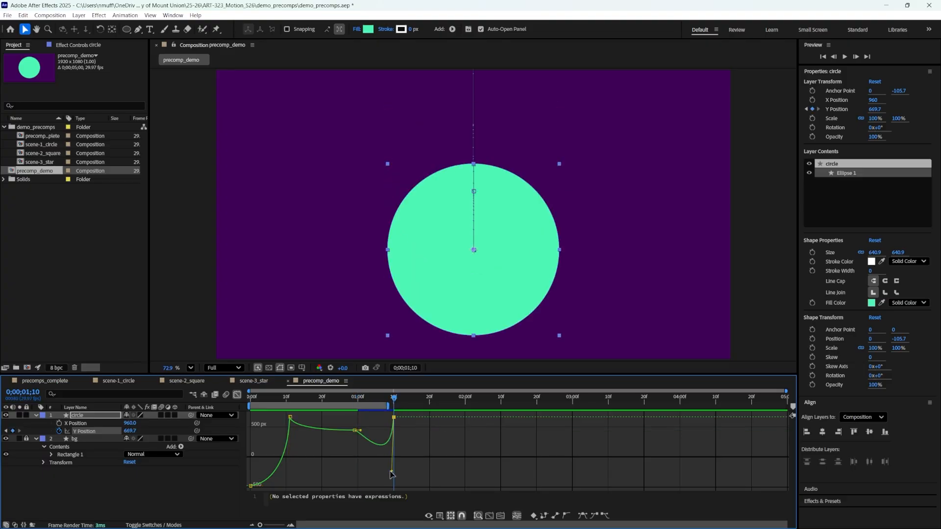
left_click_drag(391, 471, 387, 426)
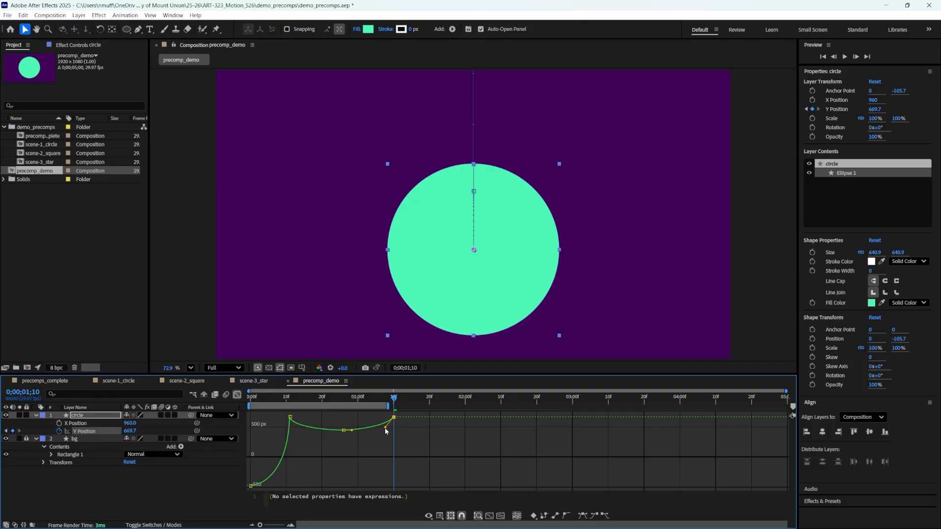
Preview the full bounce, extending the end of the work area to about 0;00;02;11.
key("space")
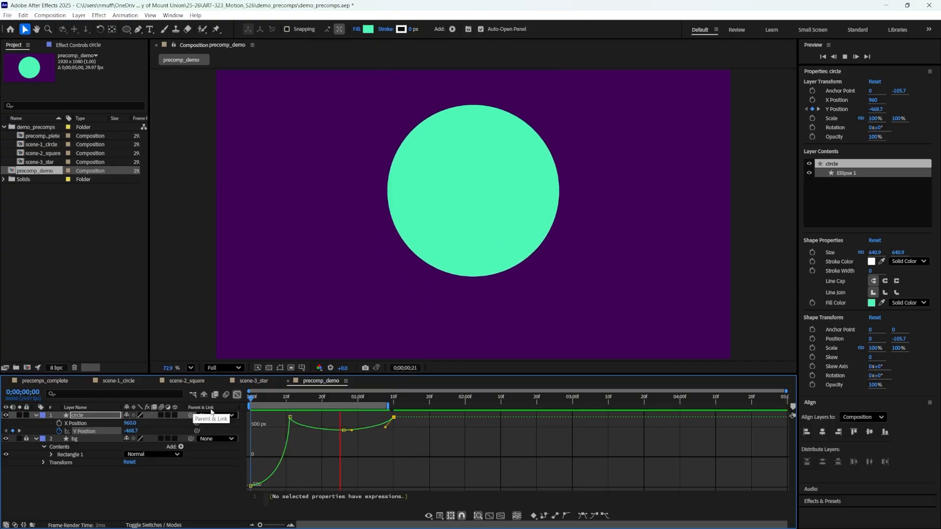
key("space")
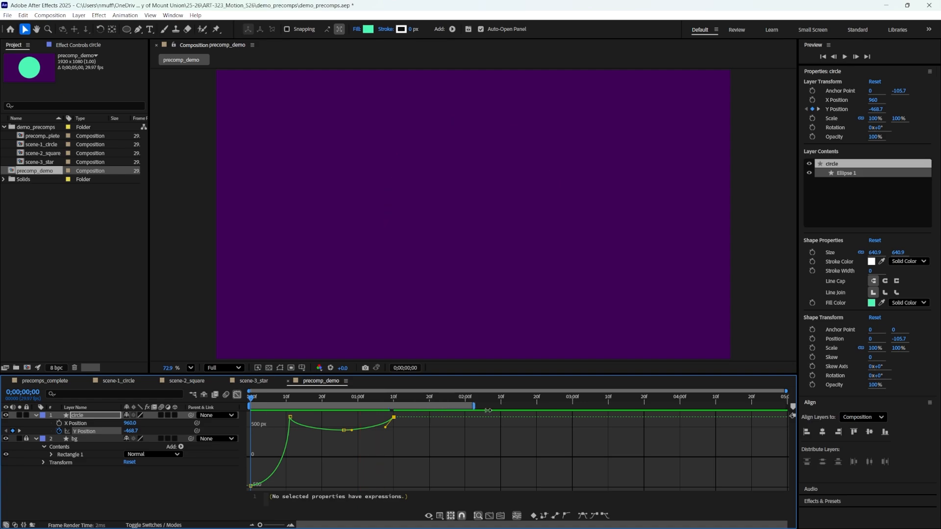
key("space")
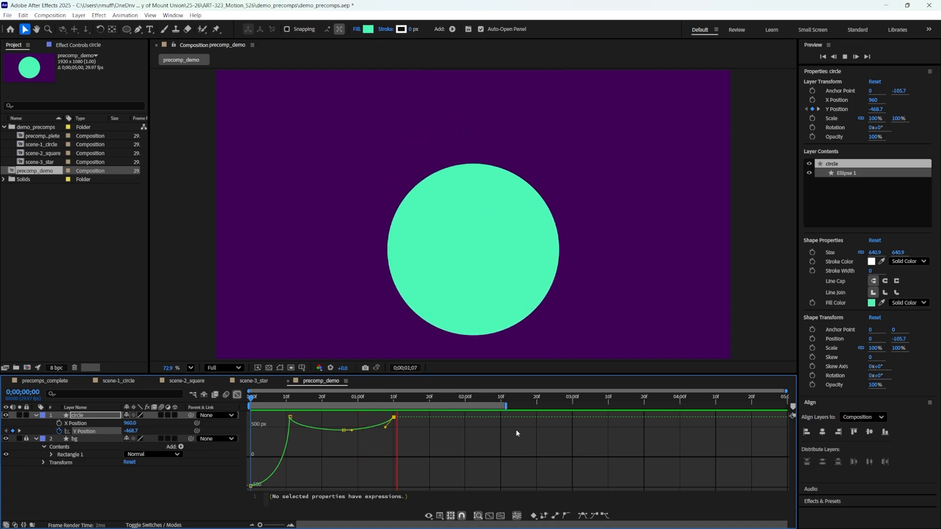
key("space")
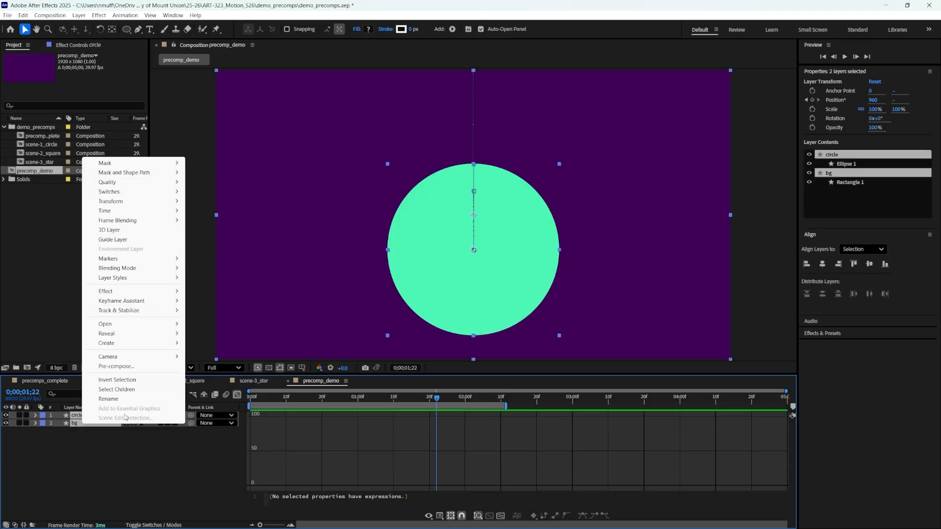
Precompose the circle and bg layers together as circle-scene1, moving all attributes into the new composition.
left_click(78, 439)
left_click(79, 423)
left_click(85, 415, "shift")
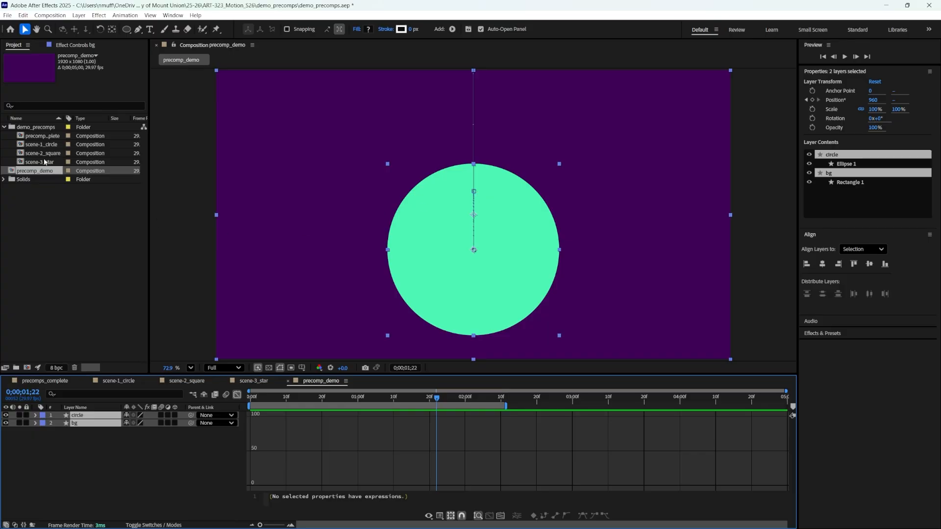
right_click(88, 417)
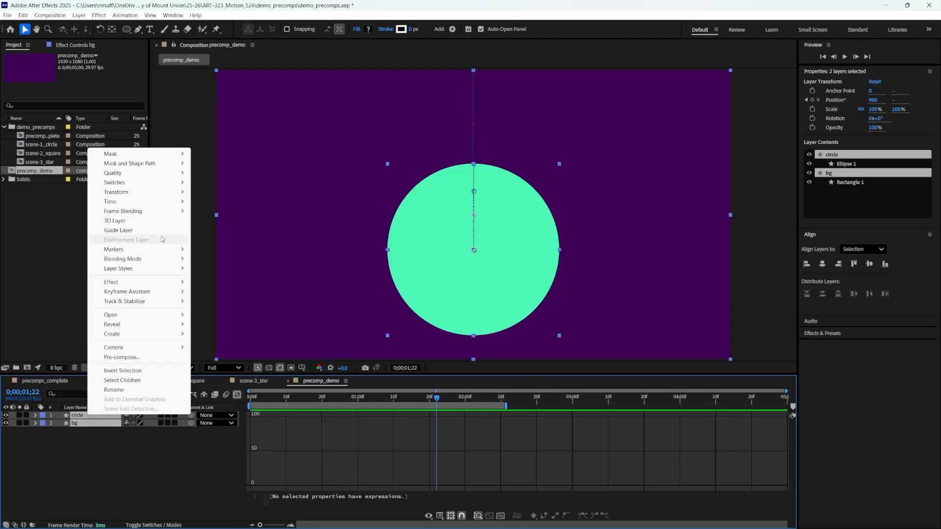
left_click(122, 358)
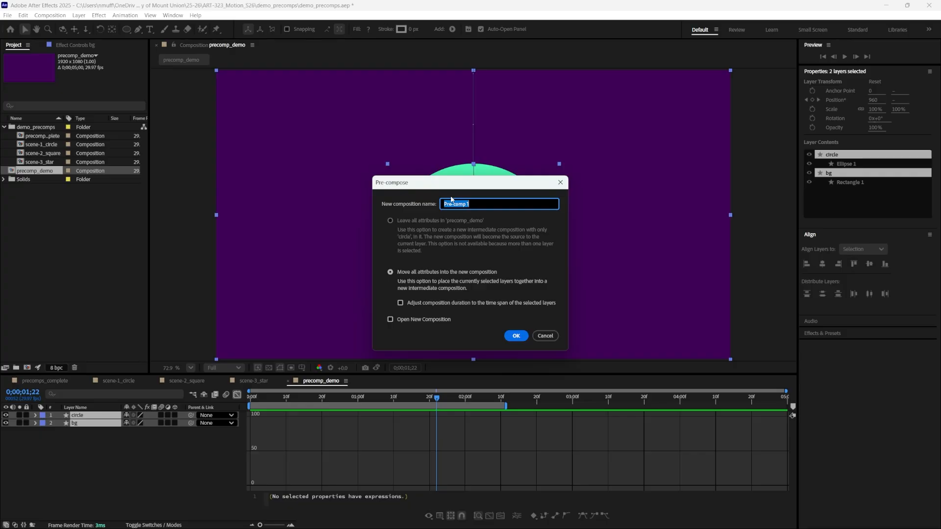
type("circl")
left_click(516, 335)
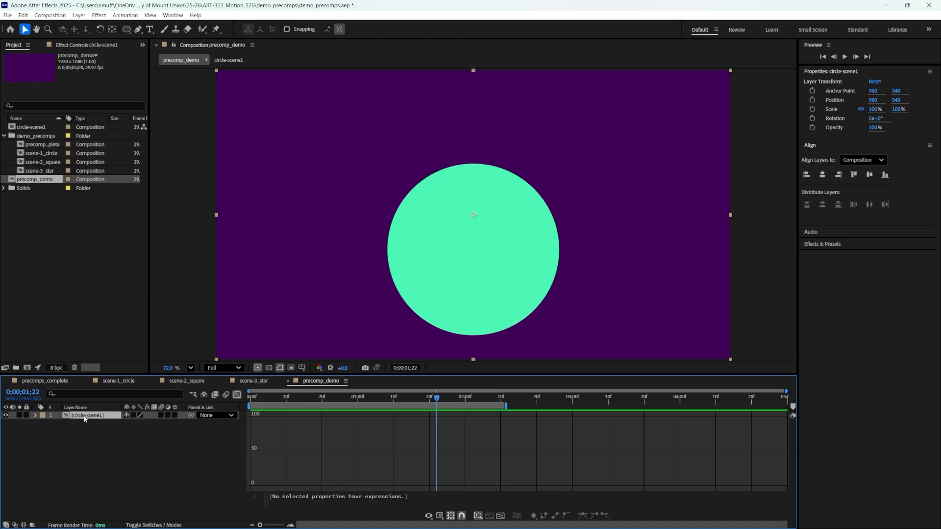
Locate the circle-scene1 composition in the project and open it from its layer in precomp_demo.
left_click(21, 129)
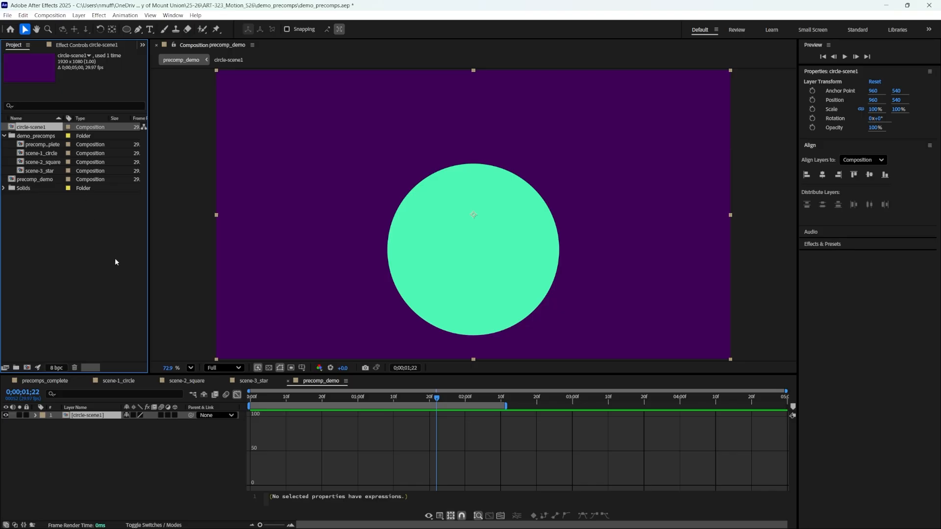
left_click(115, 462)
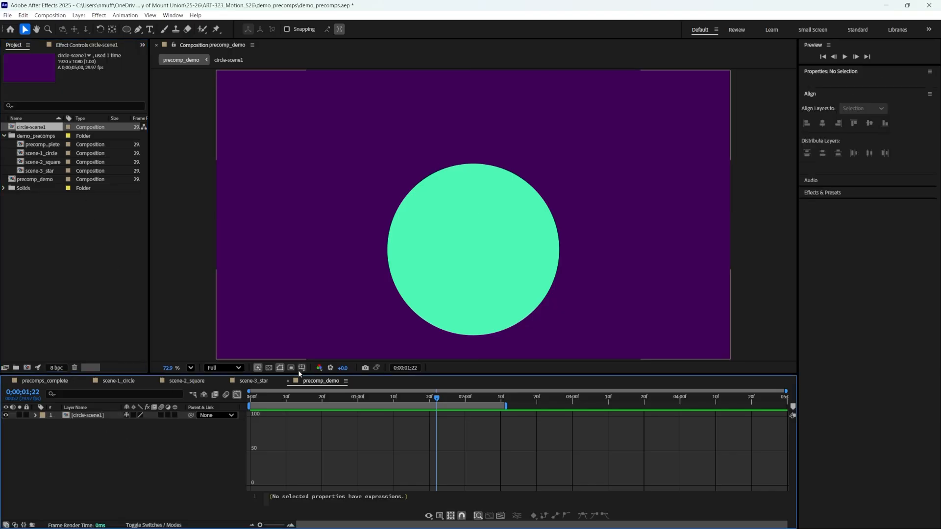
key("Tab")
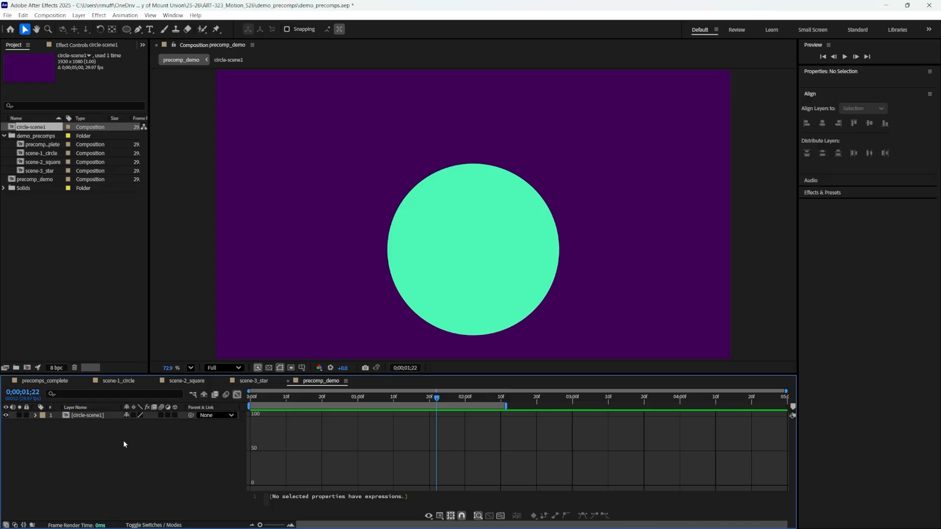
left_click(86, 416)
double_click(86, 415)
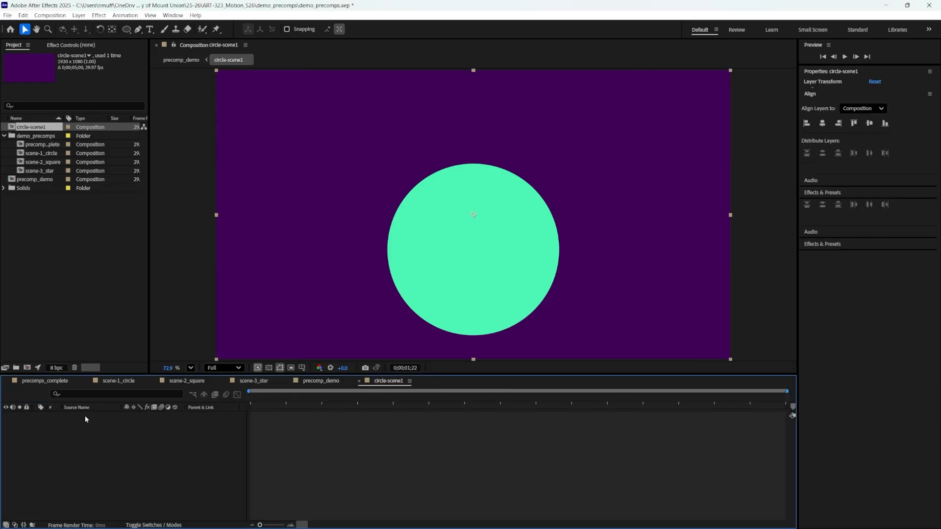
Check the circle and bg layers inside circle-scene1, return to precomp_demo and select its circle-scene1 layer.
left_click_drag(389, 396, 457, 404)
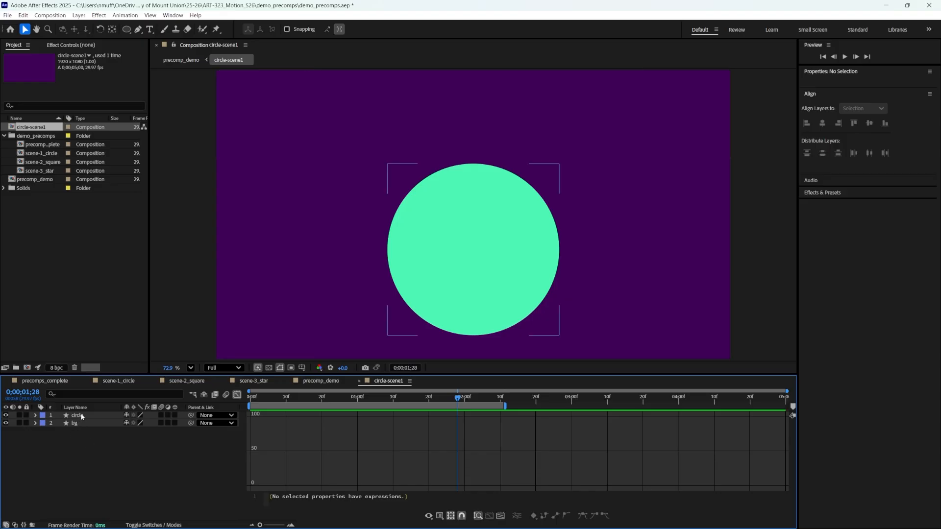
key("Tab")
left_click(70, 460)
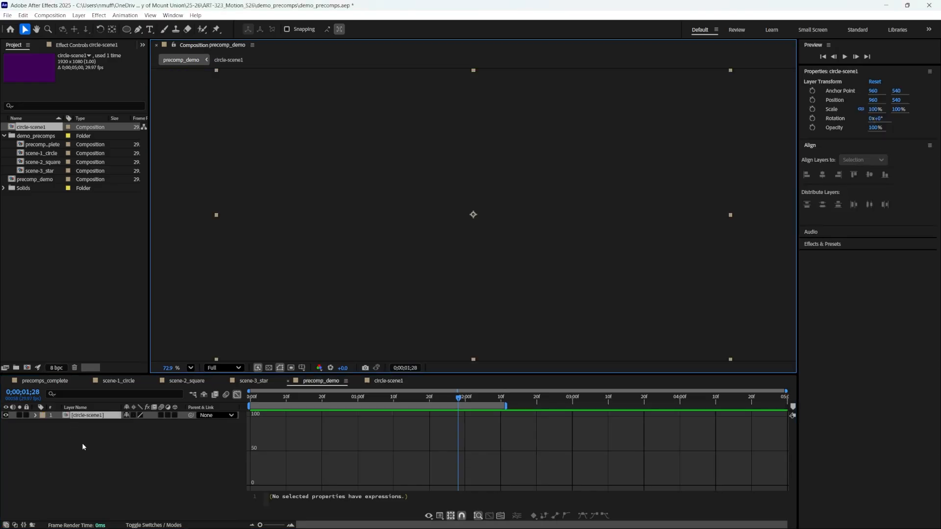
left_click(90, 431)
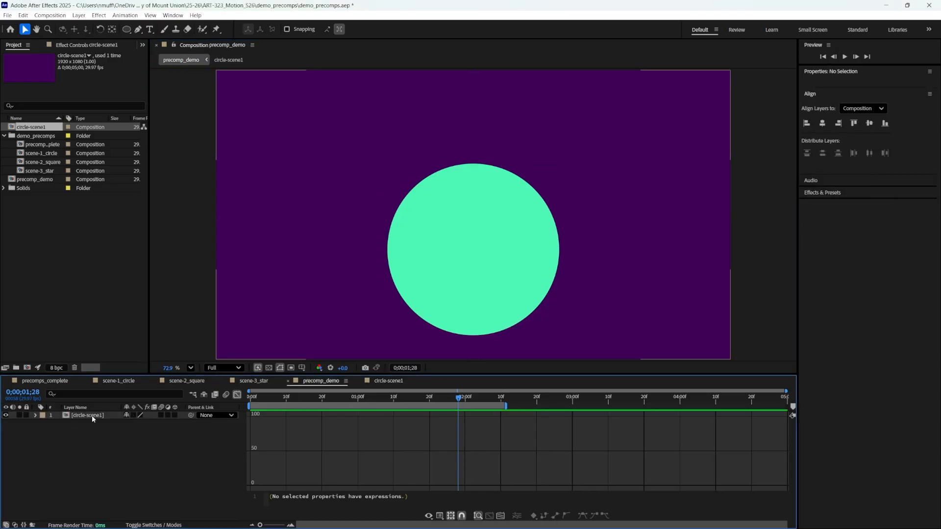
left_click(93, 416)
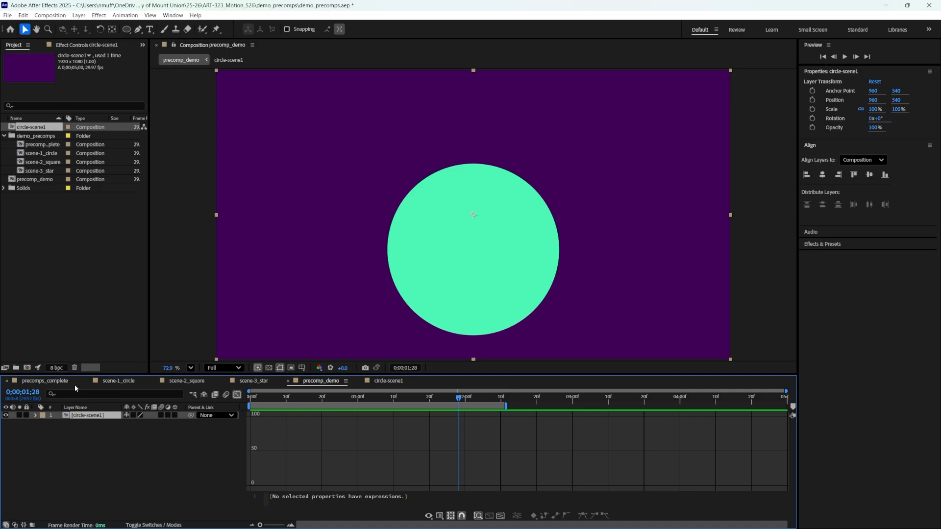
left_click(90, 434)
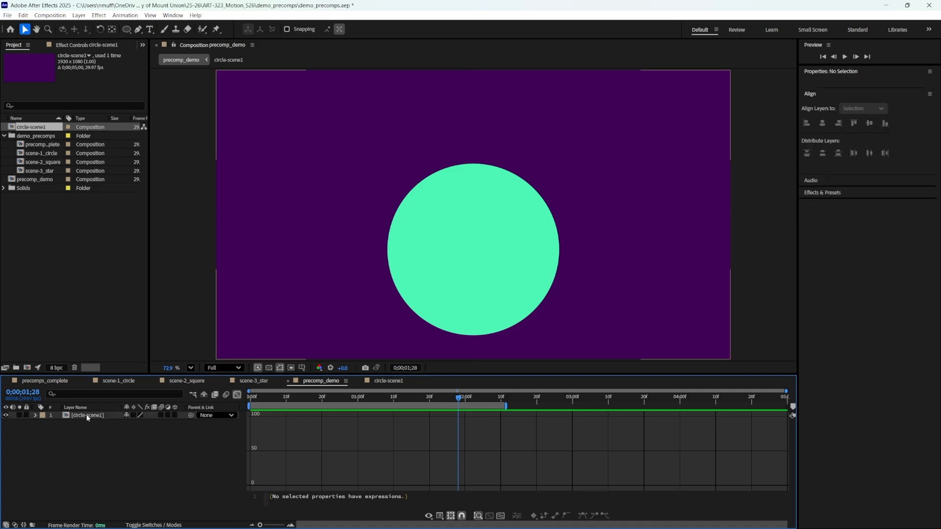
left_click(84, 417)
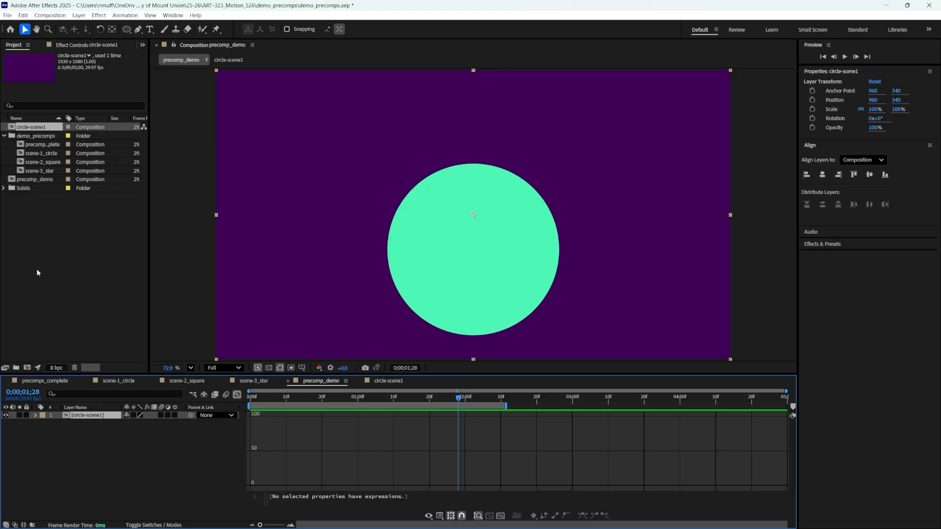
Duplicate the circle-scene1 composition in the project and rename the copy square-scene2.
left_click(32, 128)
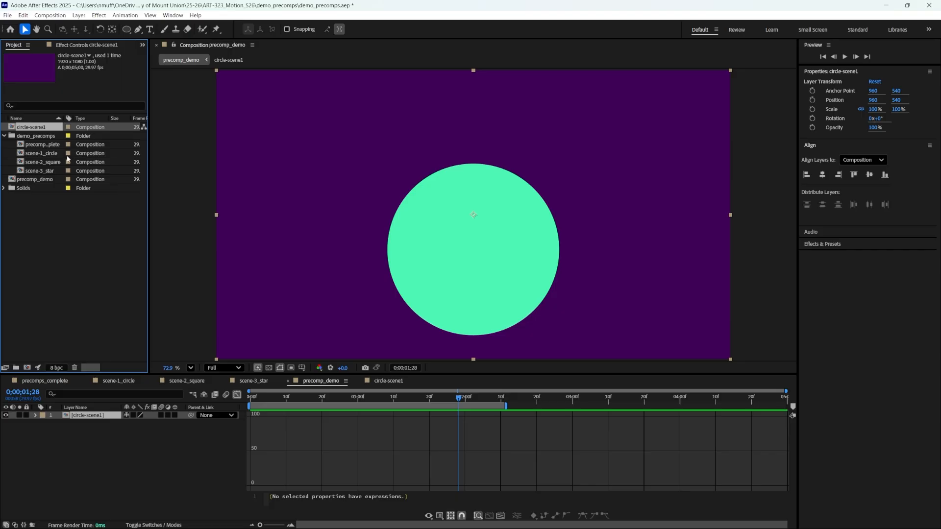
key("ctrl+d")
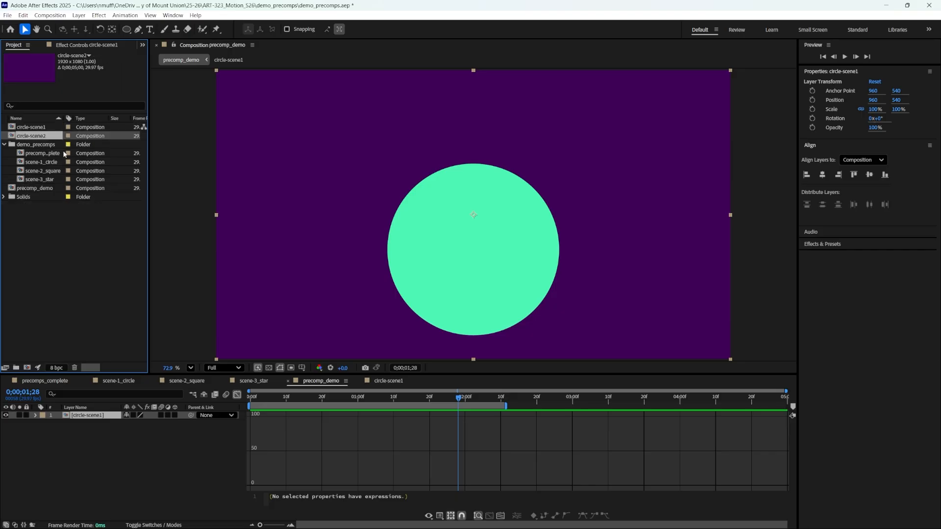
left_click(38, 137)
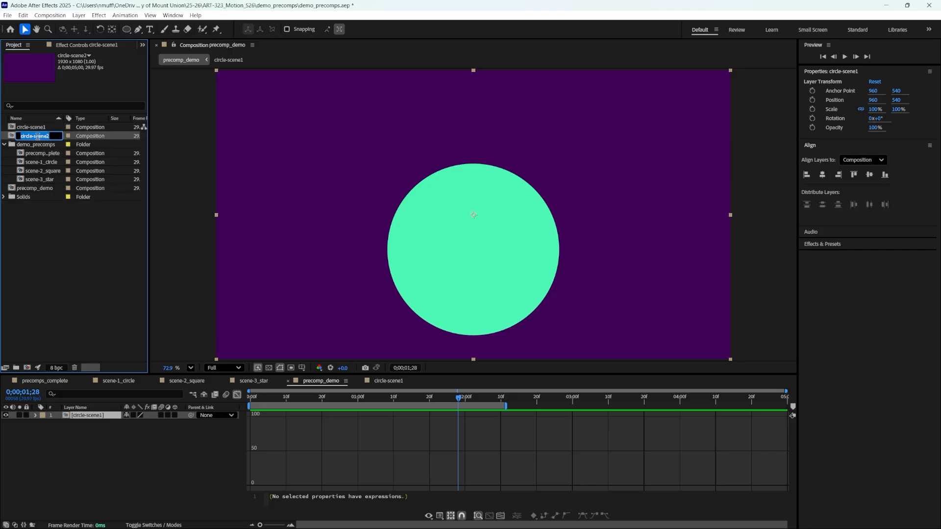
key("Left")
key("Delete")
key("Delete")
key("Delete")
key("Delete")
key("Delete")
key("Delete")
type("square")
key("Return")
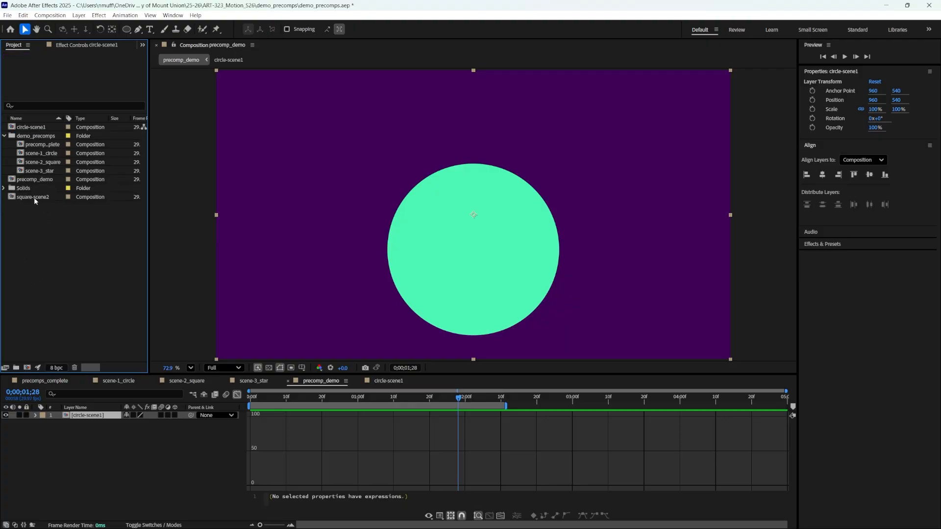
Open square-scene2, reveal the keyframed properties of its circle and bg layers, and switch from the graph editor to layer bars.
double_click(33, 198)
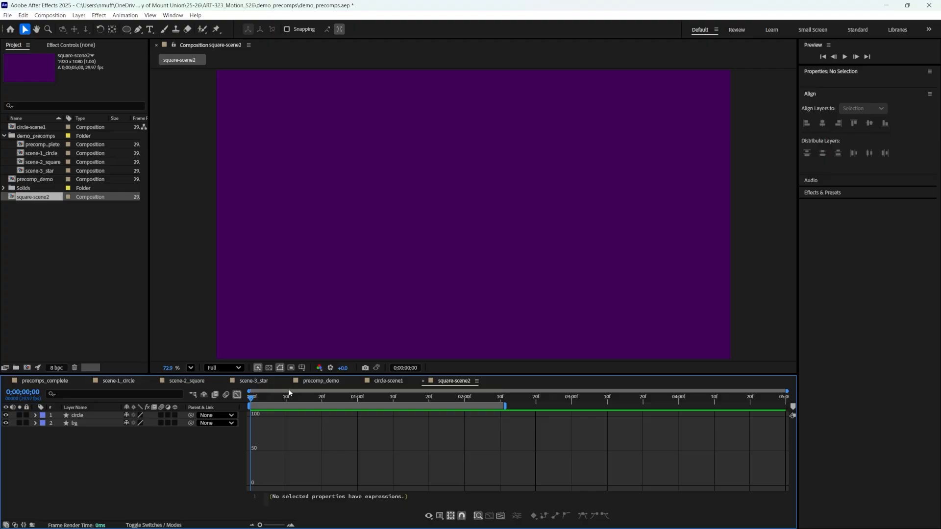
left_click(75, 416)
left_click(81, 424, "shift")
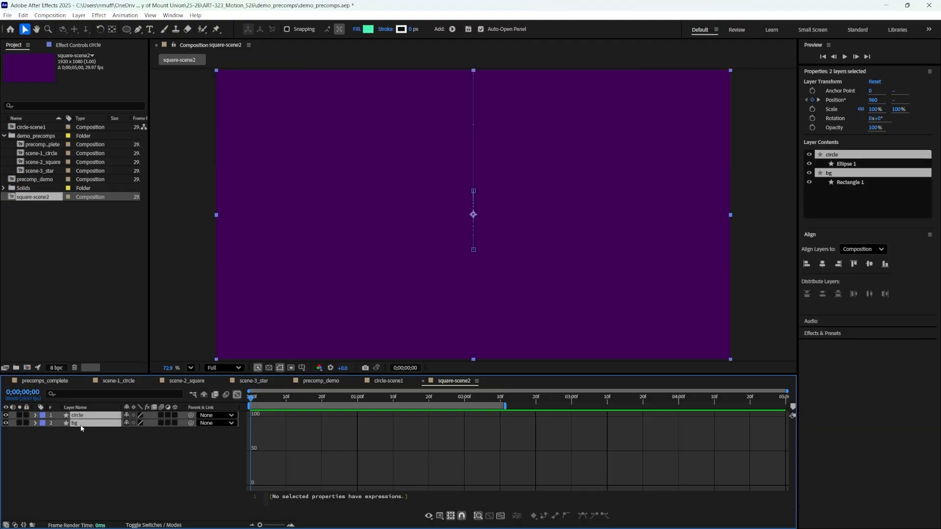
key("u")
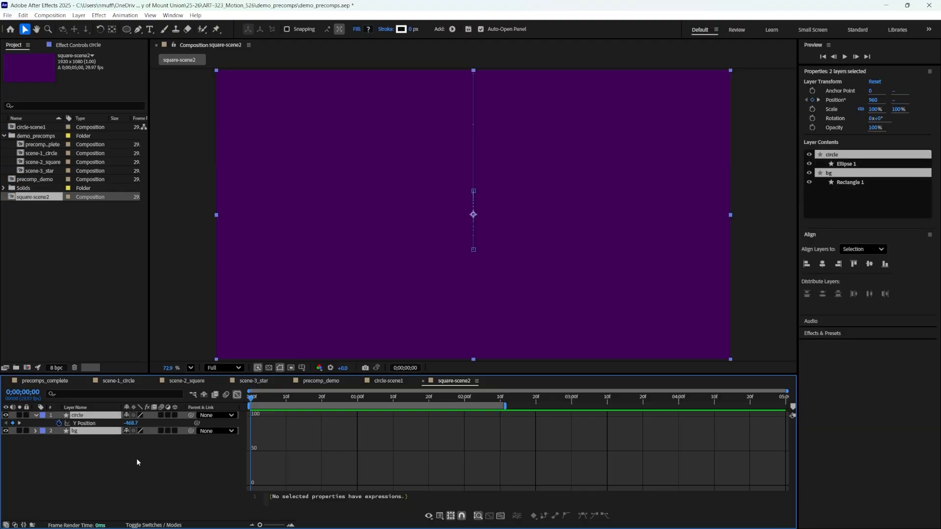
left_click(135, 459)
left_click(91, 425)
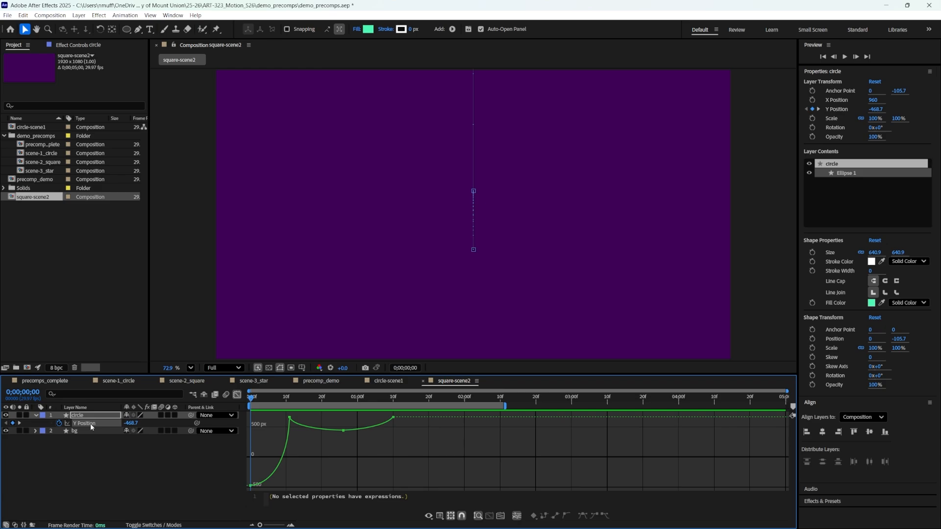
left_click(237, 395)
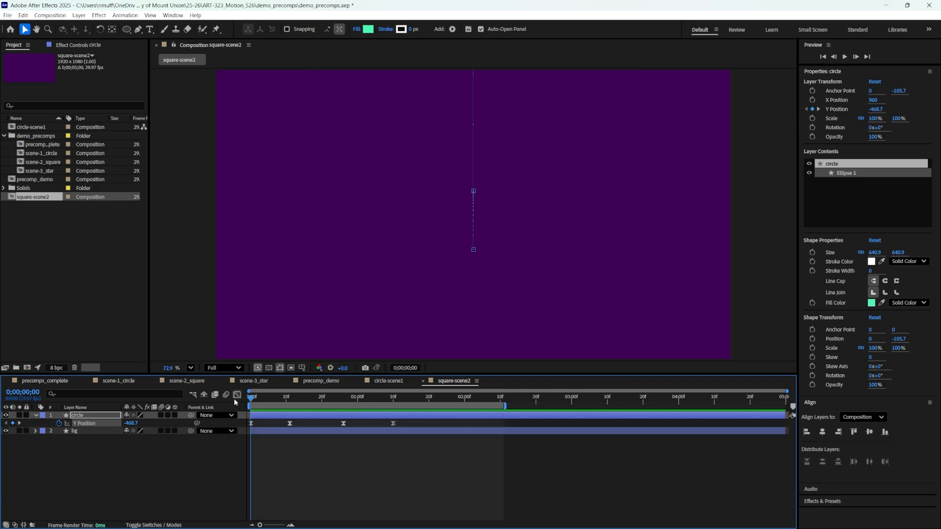
Change the bg layer's fill colour to bright red F4262C.
left_click_drag(385, 402, 272, 399)
left_click(101, 468)
left_click(122, 431)
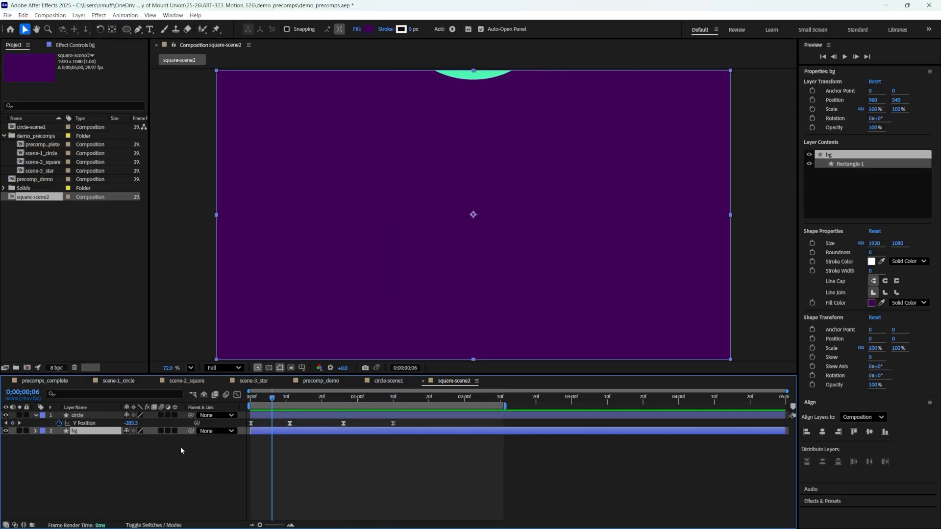
left_click(368, 29)
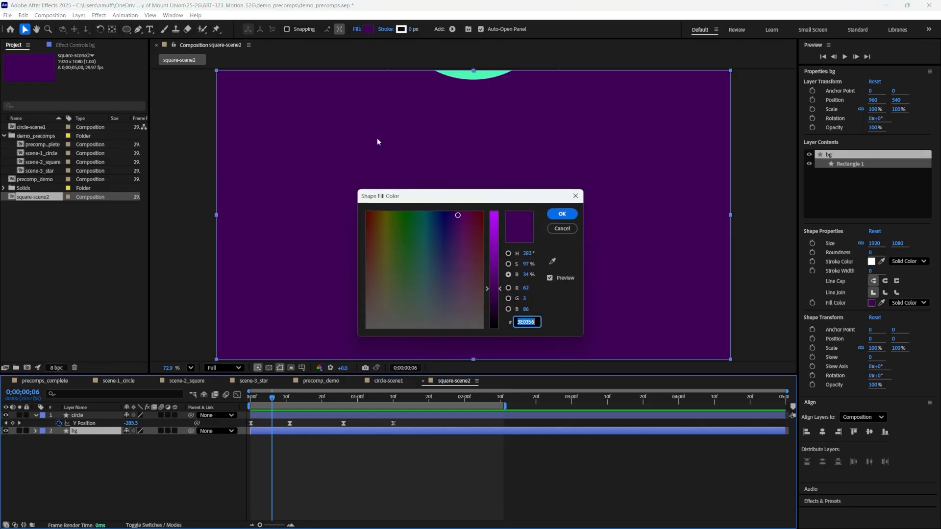
left_click(552, 262)
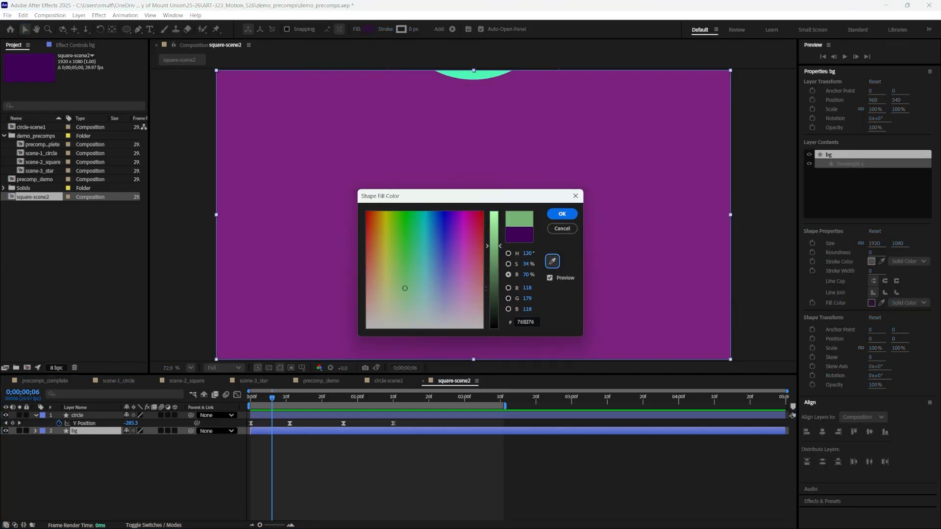
left_click_drag(405, 288, 482, 229)
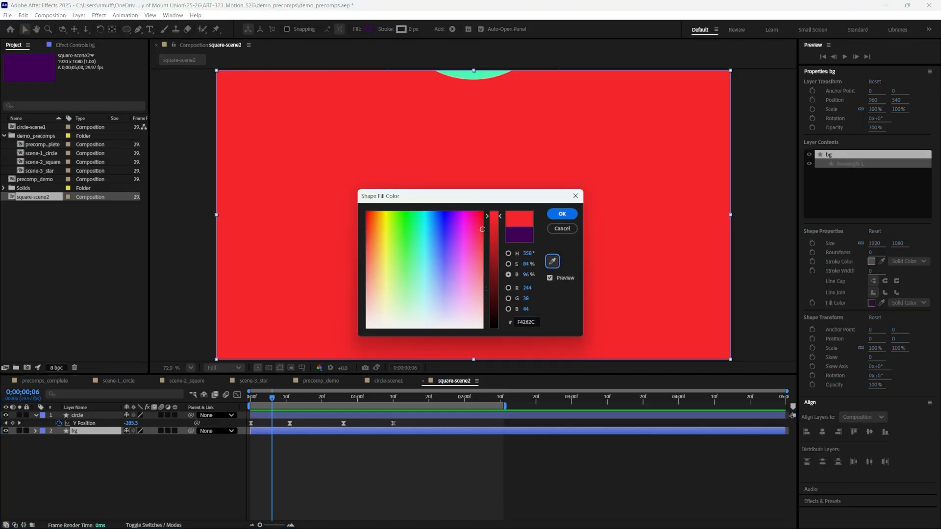
left_click(562, 214)
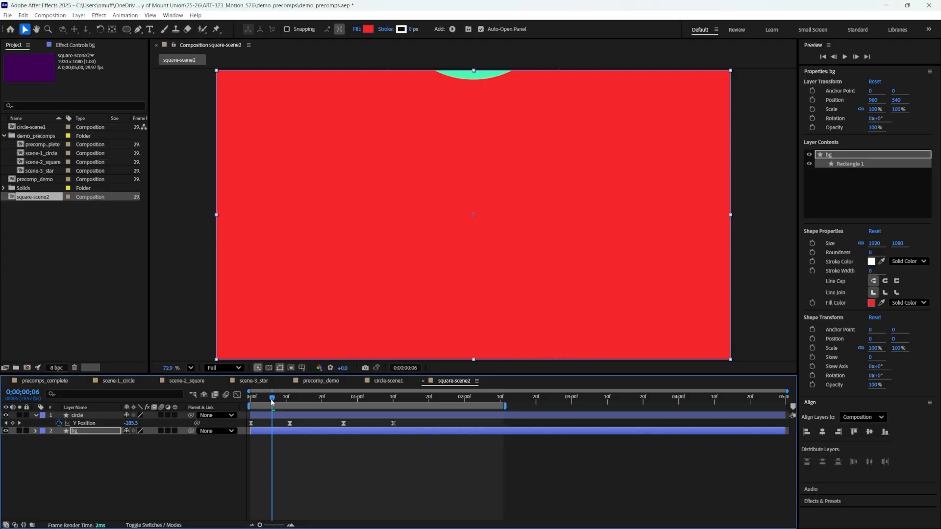
At 0;00;00;17, draw a square about 576 px wide over the circle with the Rectangle tool, as a new shape layer.
left_click_drag(272, 401, 311, 403)
left_click(121, 463)
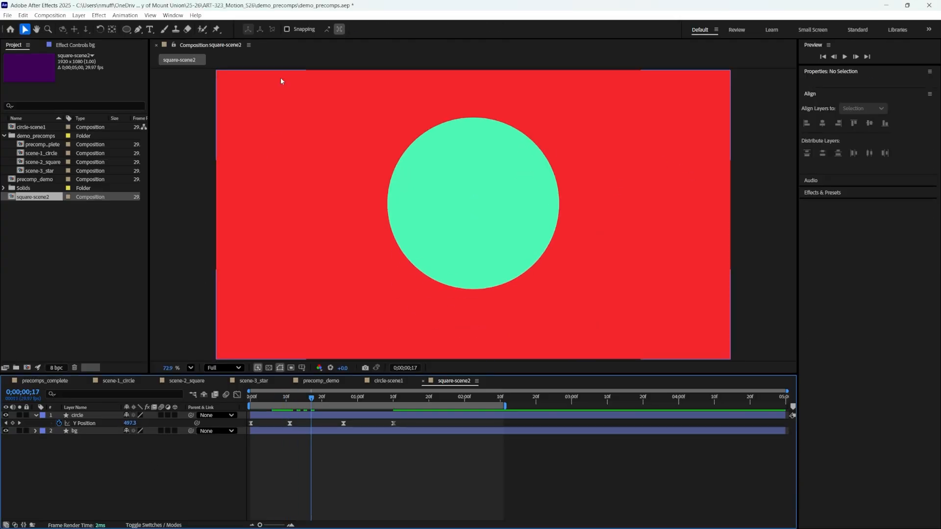
left_click(128, 31)
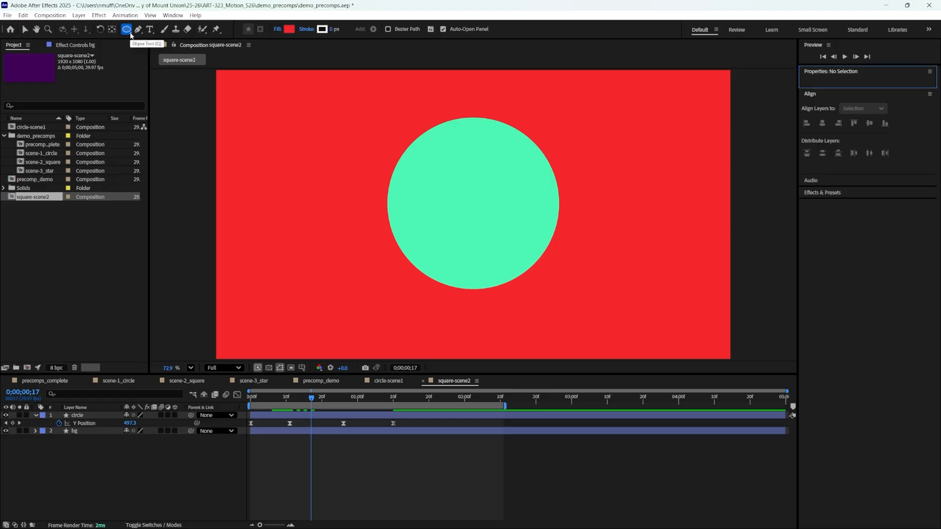
left_click(130, 33)
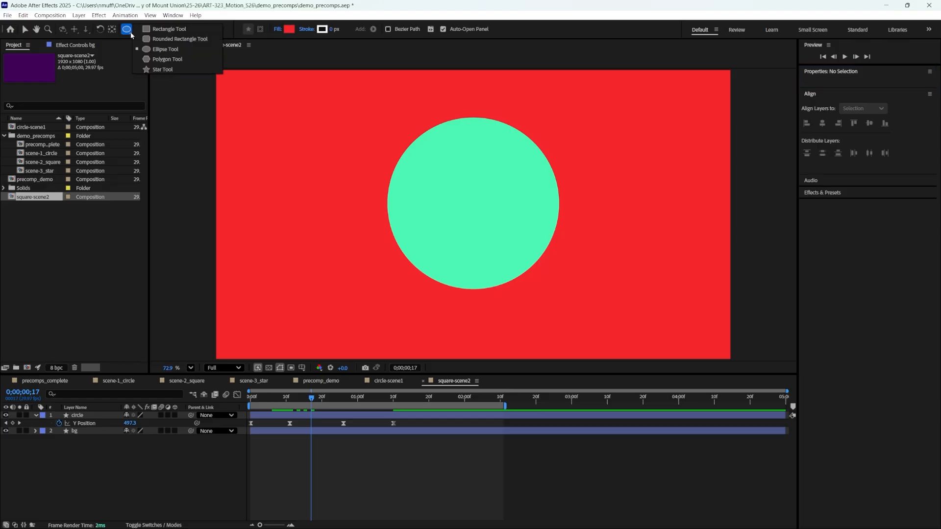
left_click(167, 29)
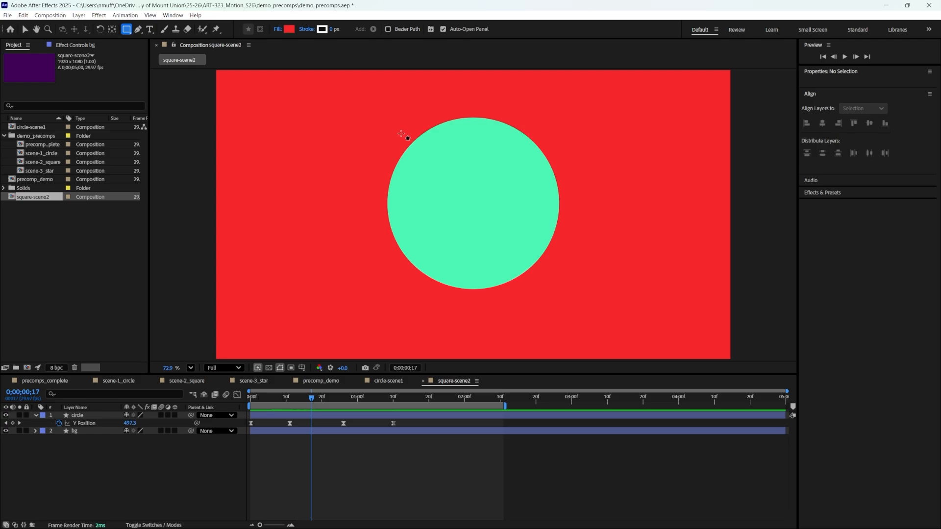
left_click_drag(403, 134, 536, 267)
left_click_drag(543, 225, 556, 210)
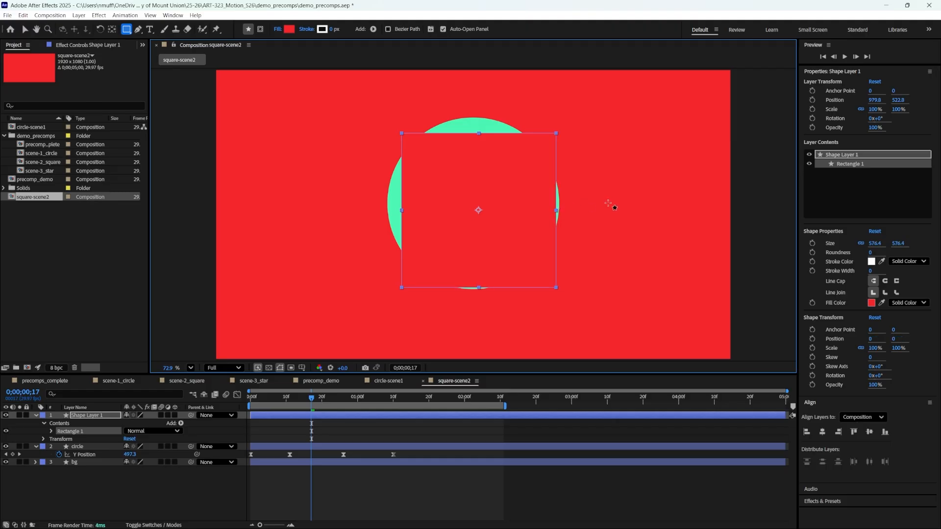
Set the new square's fill colour to yellow-green D1F729.
left_click(289, 31)
left_click(552, 261)
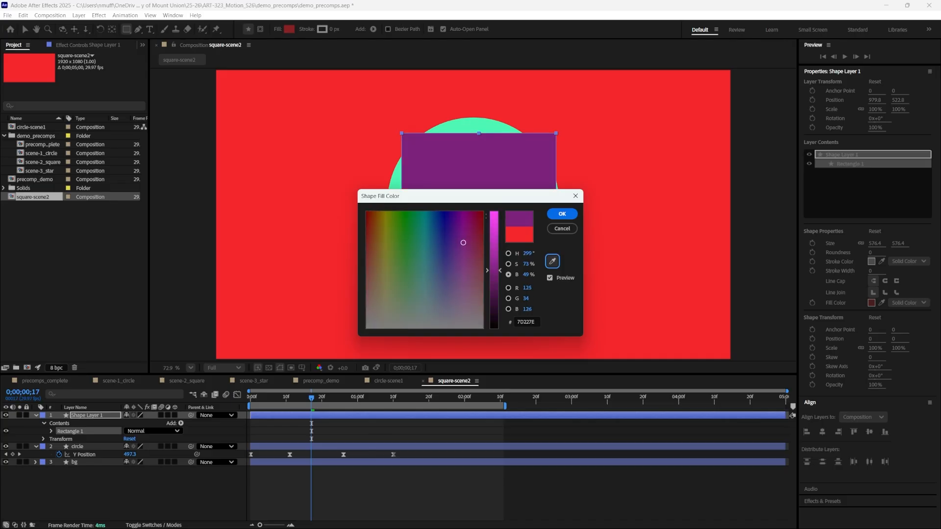
left_click(389, 231)
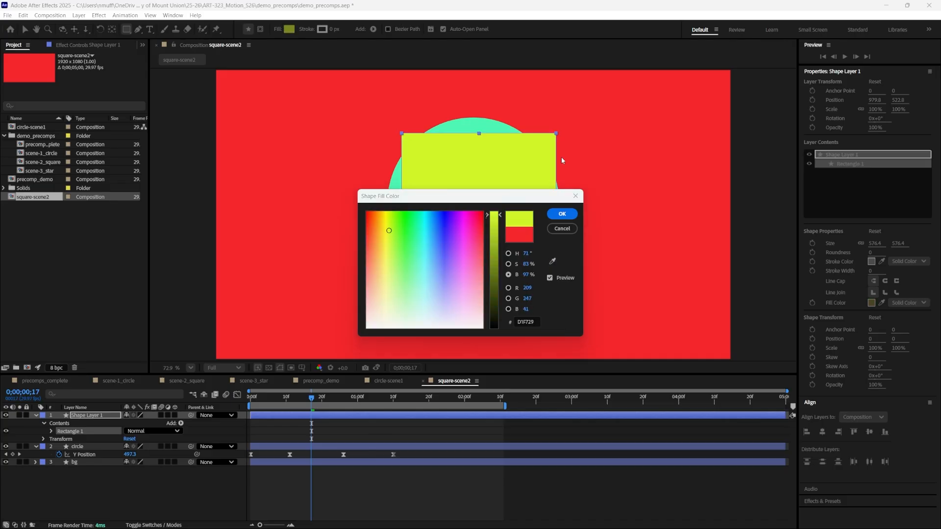
left_click(561, 215)
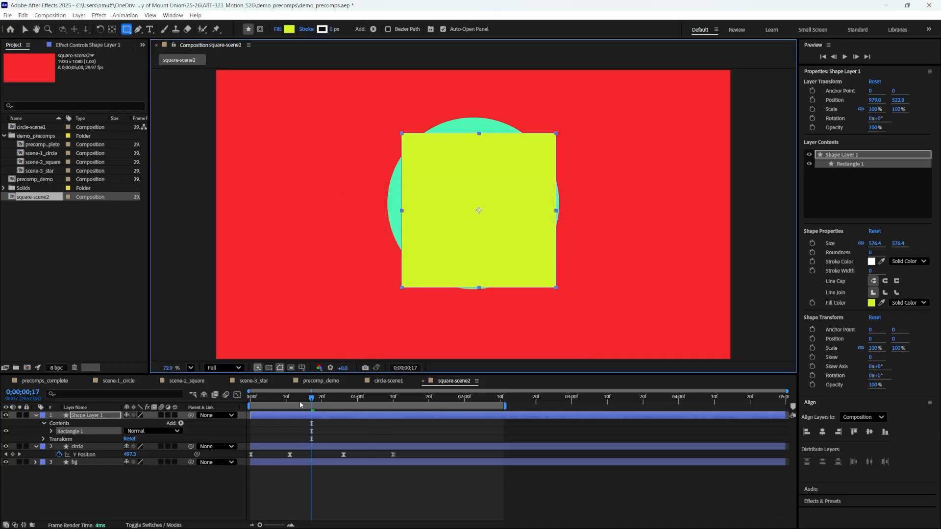
Return to 0;00;00;00 and centre the square vertically and horizontally in the composition.
left_click_drag(312, 400, 249, 402)
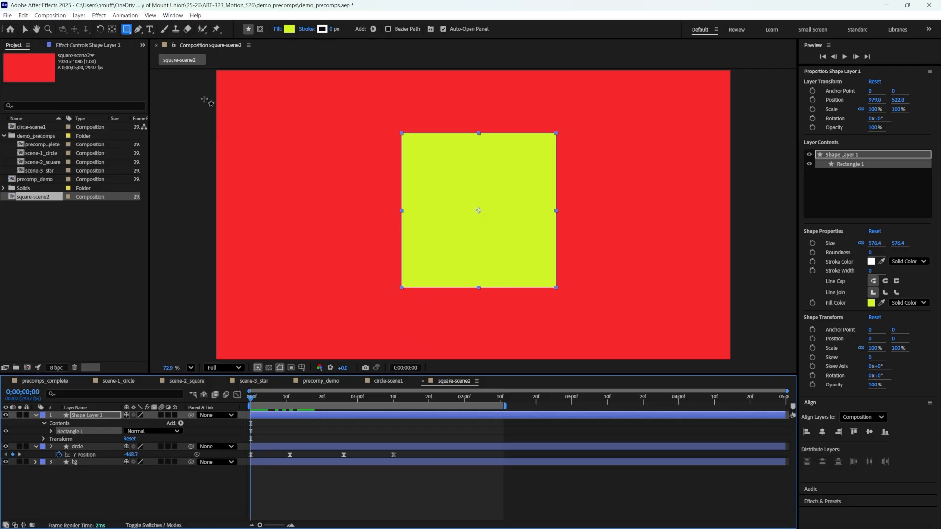
left_click(25, 29)
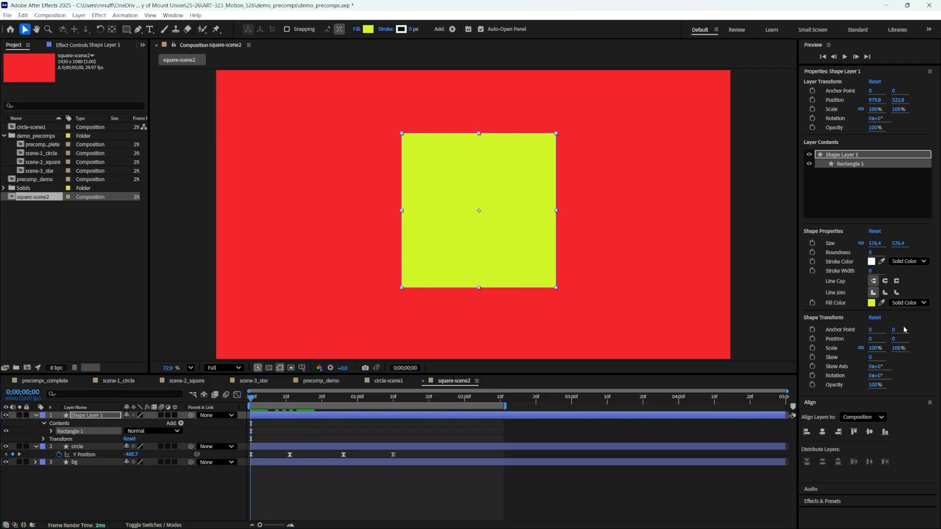
left_click(868, 433)
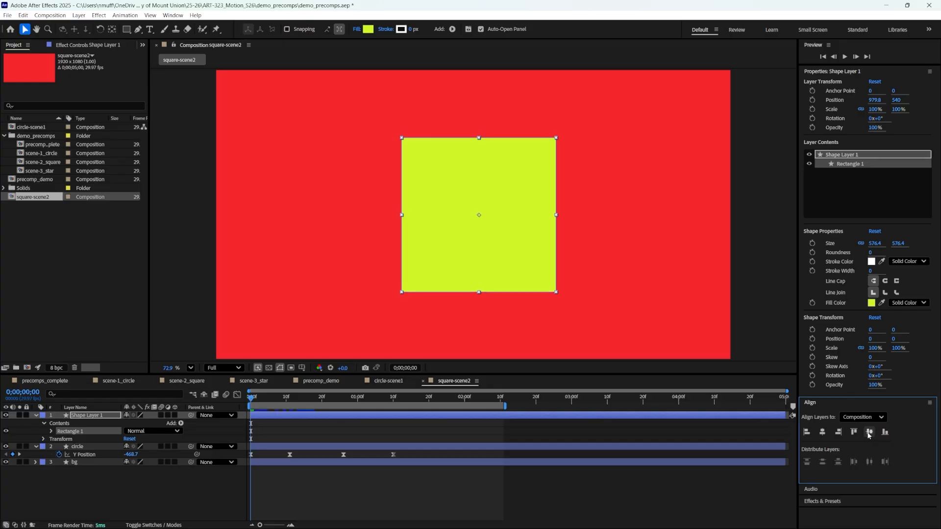
left_click(823, 433)
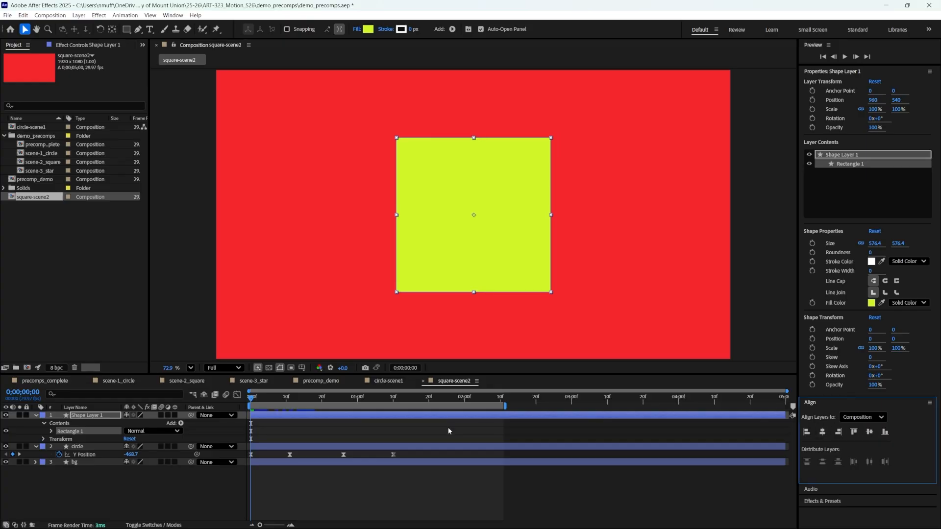
Add a Position keyframe to the new shape layer at 0;00;00;00 and rename the layer square.
left_click(84, 495)
left_click(84, 416)
key("p")
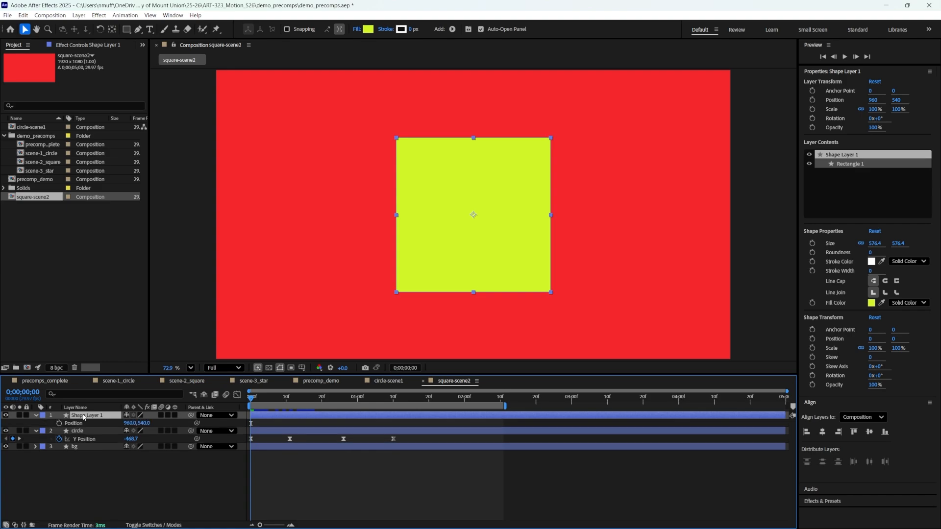
left_click(59, 422)
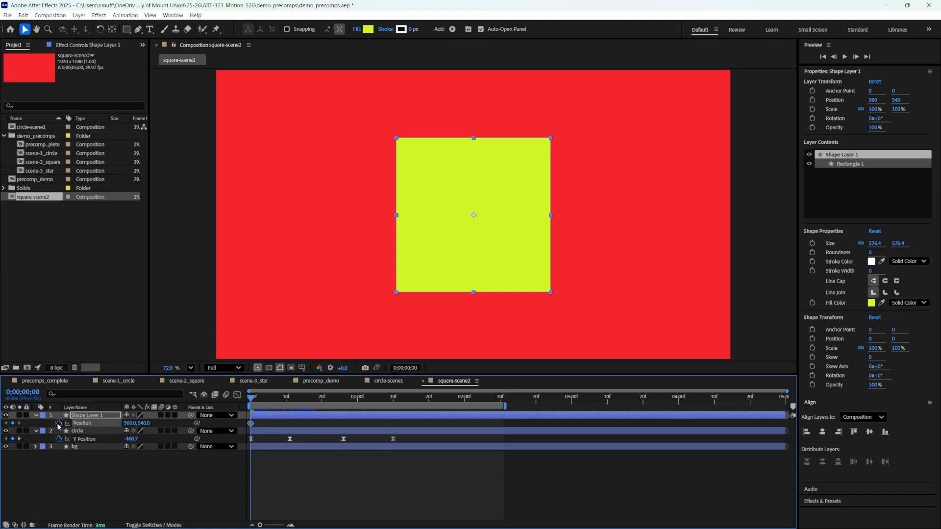
type("sq")
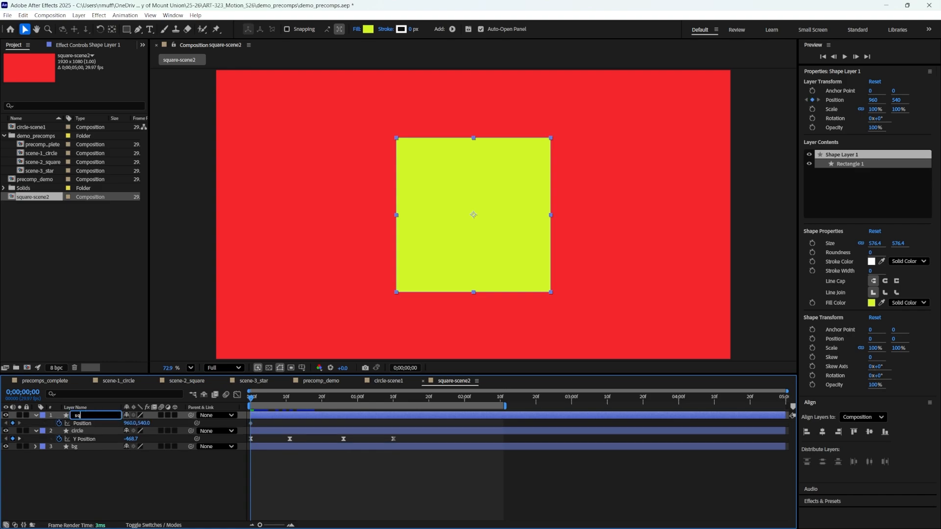
type("uare")
key("Return")
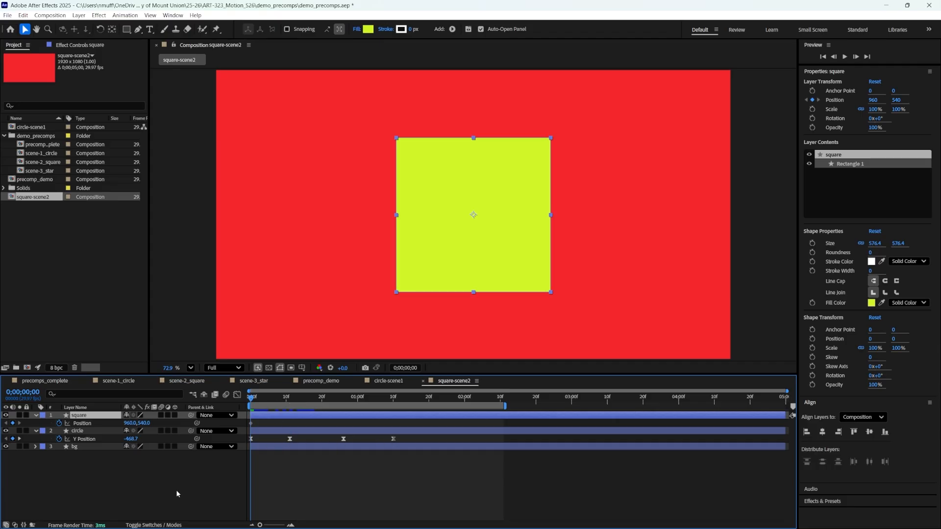
Add Position keyframes to the square at 0;00;00;11, 0;00;00;26 and 0;00;01;10, matching the circle's keyframe times.
key("k")
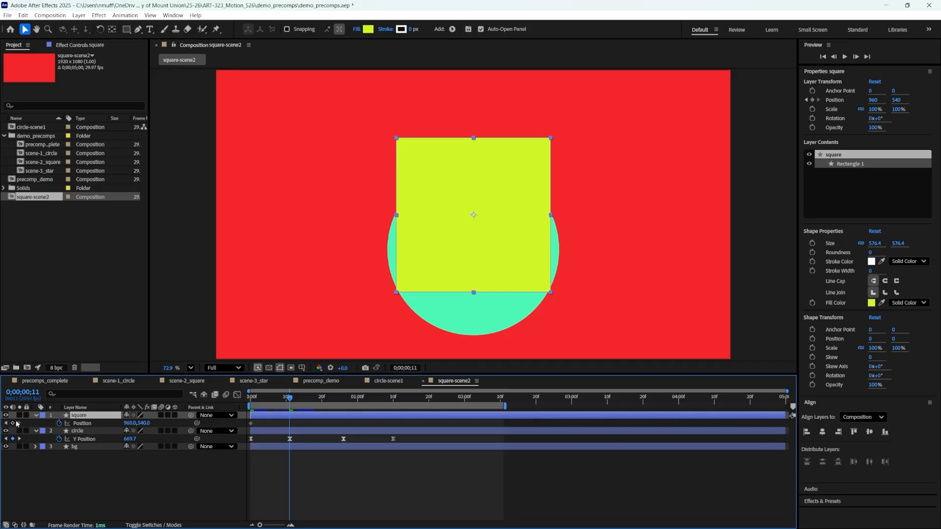
left_click(13, 424)
key("k")
left_click(13, 423)
key("k")
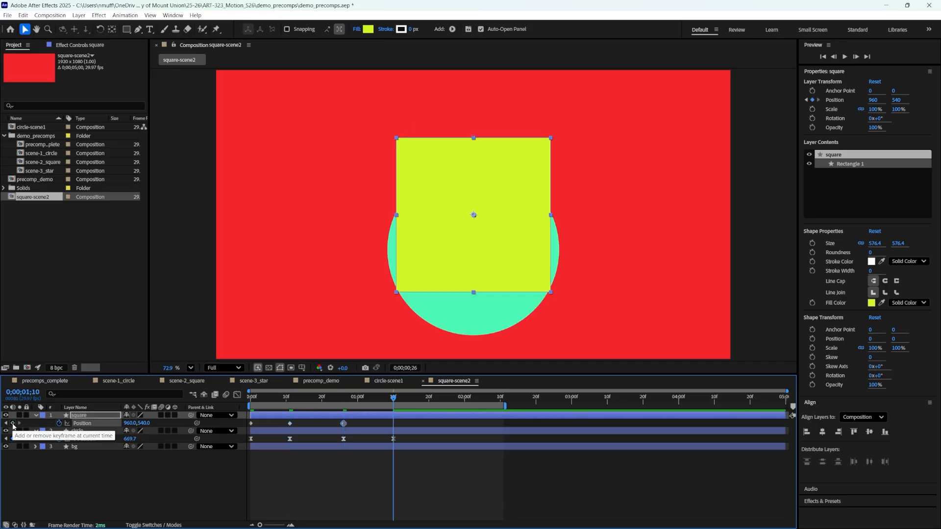
left_click(12, 424)
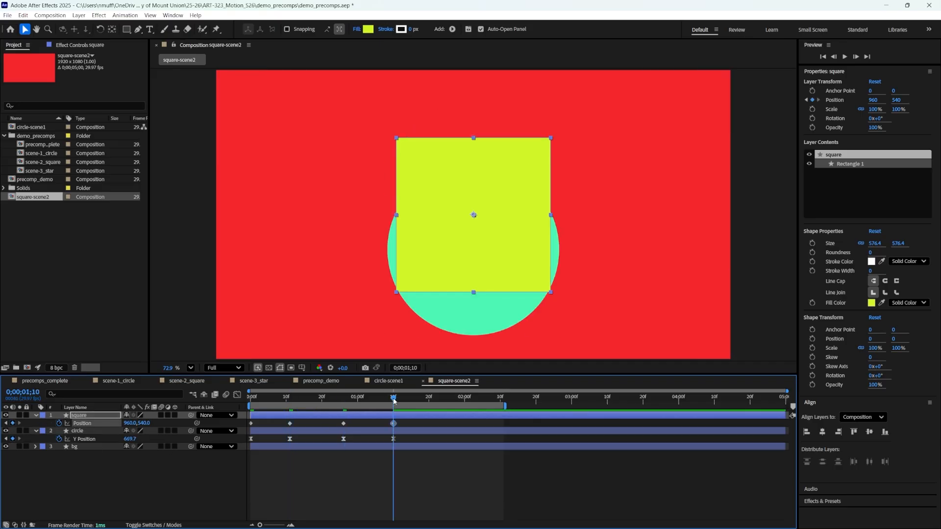
At 0;00;00;11, move the square horizontally towards the left of the composition, to an X position of about 561.
left_click_drag(393, 400, 291, 400)
left_click_drag(304, 393, 345, 378)
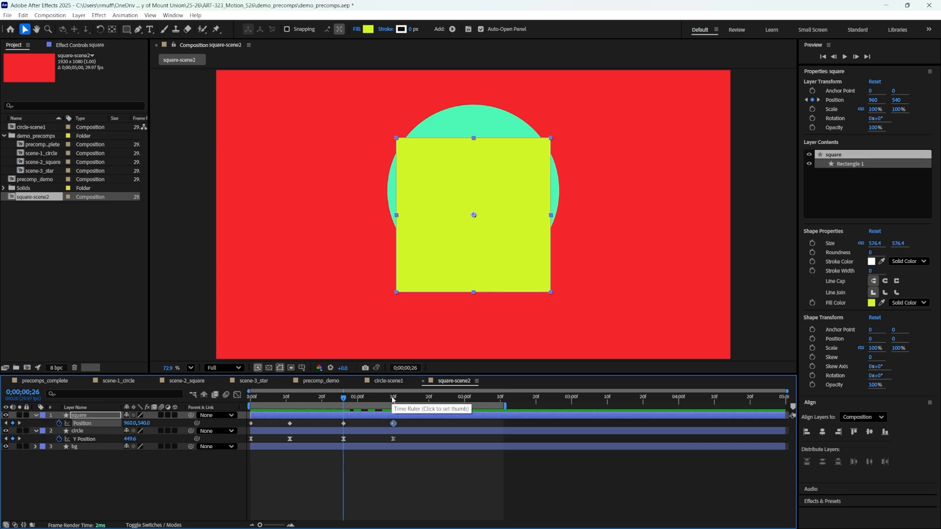
left_click(254, 399)
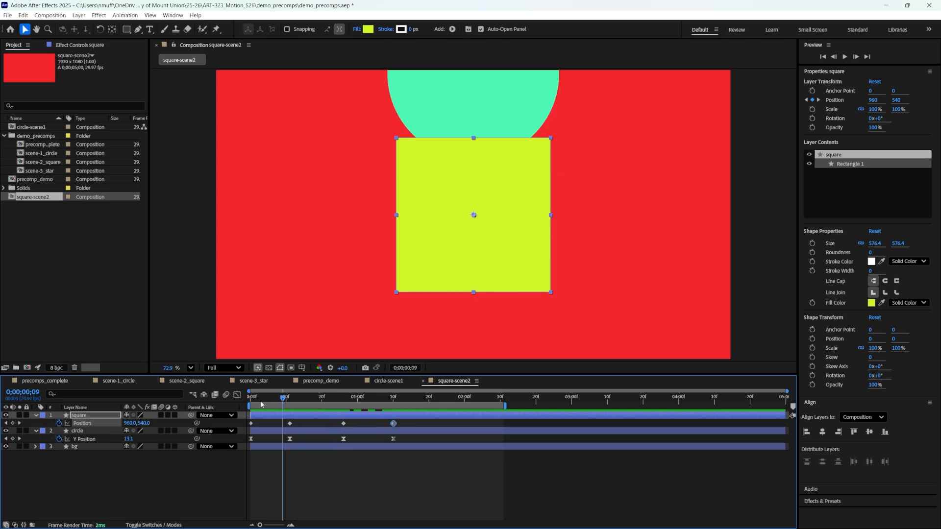
left_click_drag(254, 404, 343, 398)
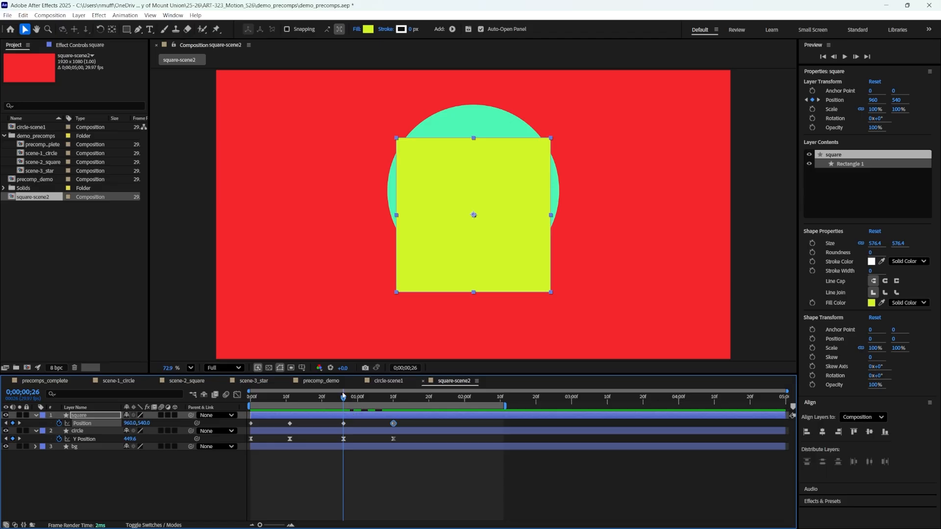
left_click_drag(343, 399, 290, 401)
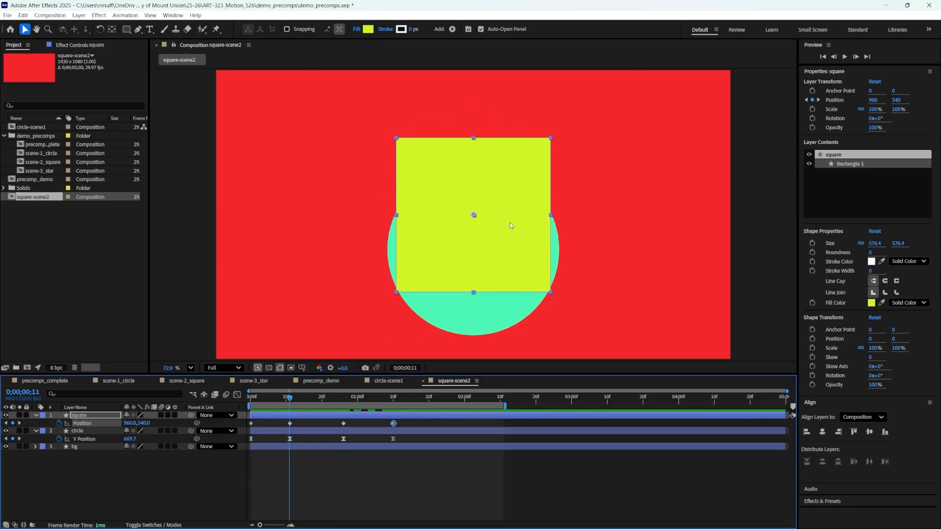
left_click_drag(510, 224, 402, 230)
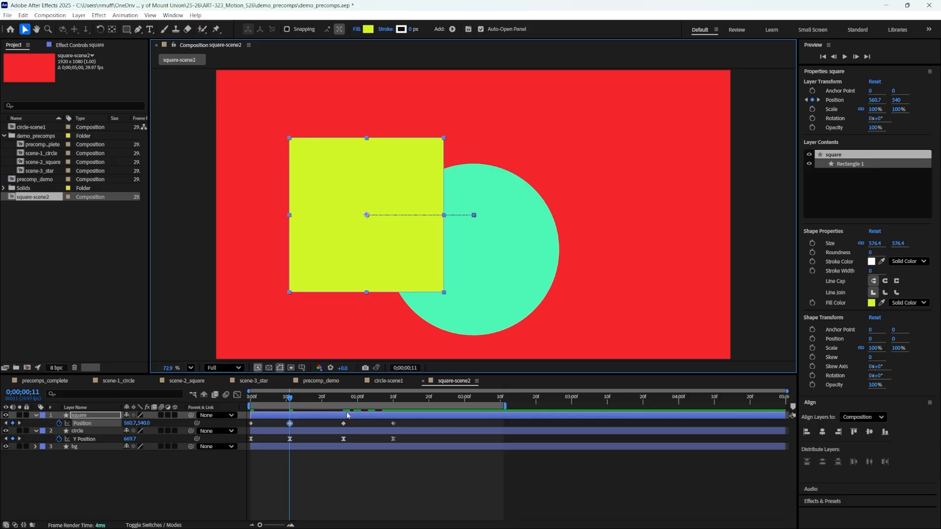
Copy the square's 0;00;00;11 Position keyframe to 0;00;01;10 and scrub back to 0;00;00;00 to check the motion.
key("k")
key("k")
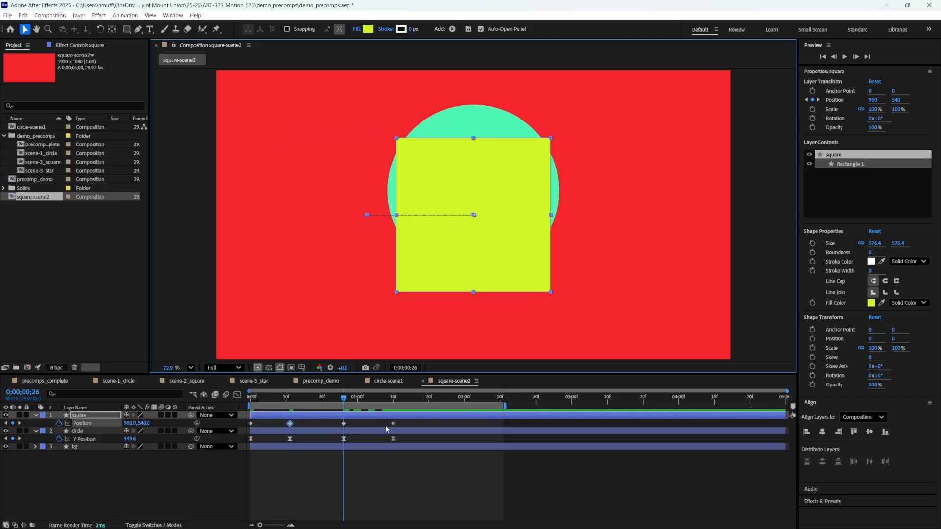
key("ctrl+v")
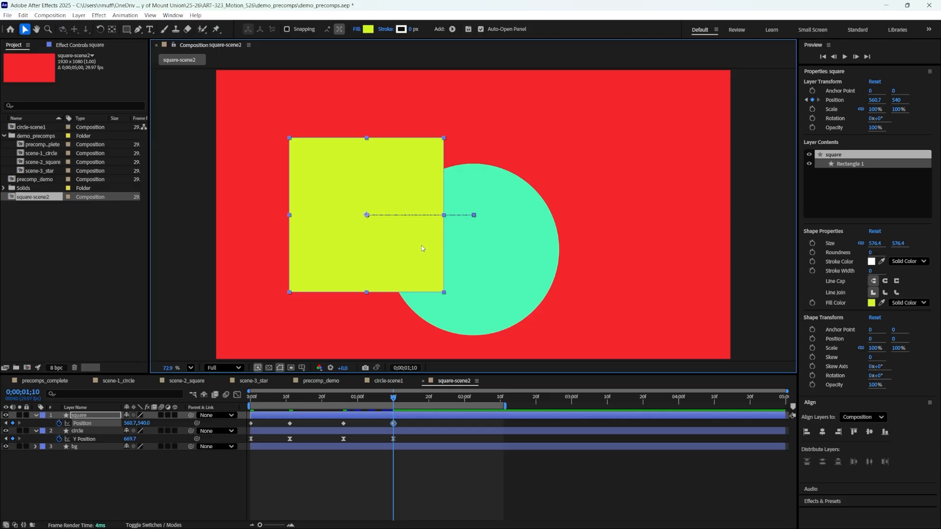
left_click_drag(394, 399, 251, 399)
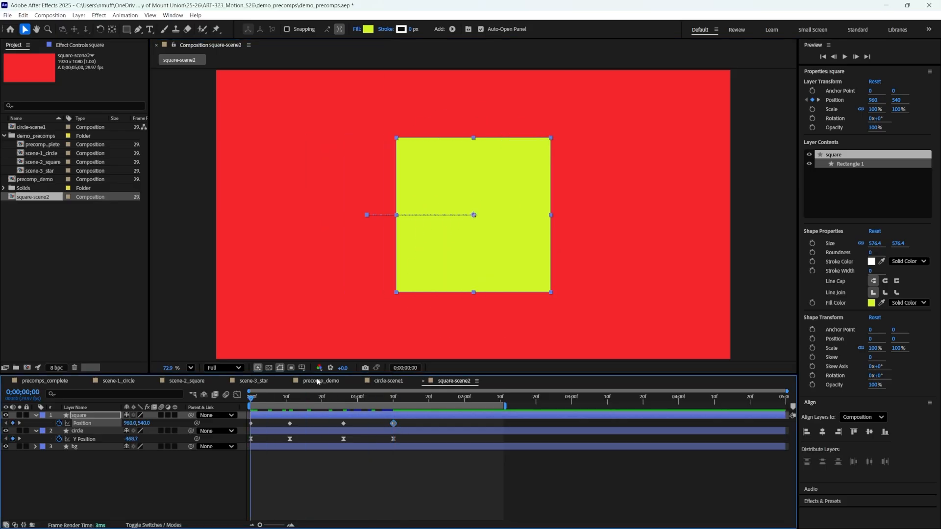
Separate the dimensions of the square's Position and remove all Y Position keyframes.
right_click(127, 423)
left_click(170, 314)
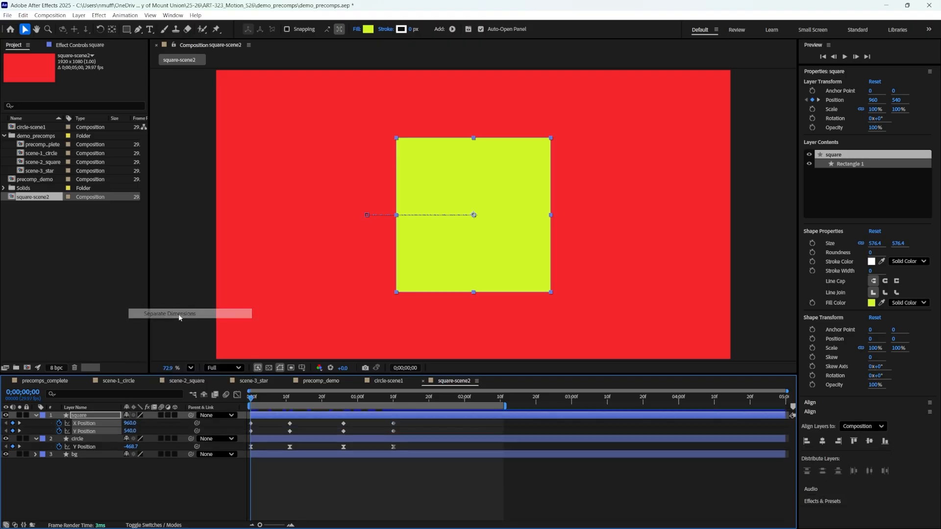
left_click(115, 481)
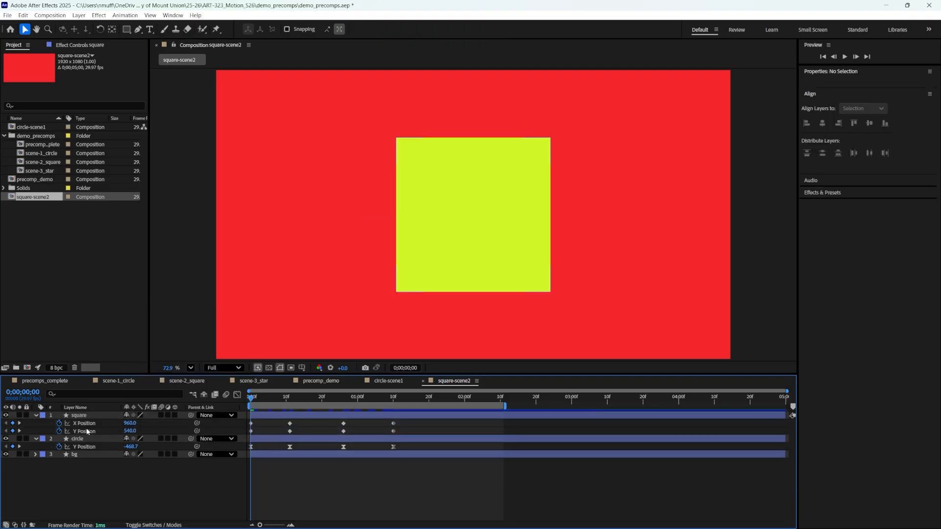
left_click(88, 431)
left_click(59, 431)
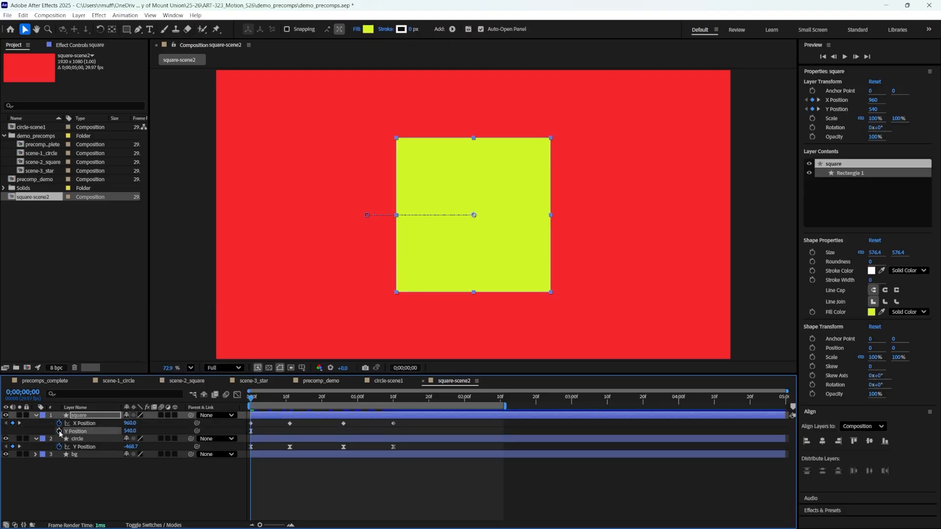
Set the square's X Position keyframe at 0;00;00;00 to 2271, outside the right edge of the frame.
left_click(91, 424)
left_click(264, 425)
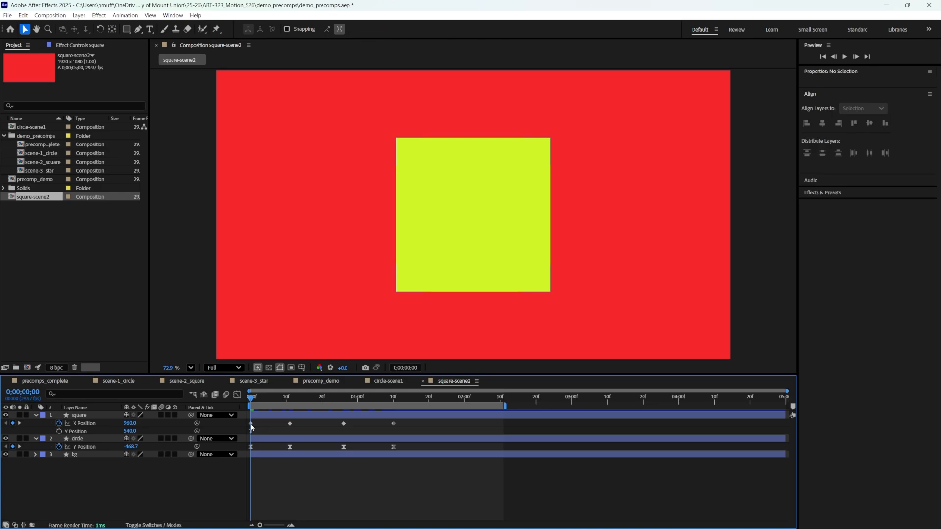
left_click(251, 424)
left_click_drag(131, 425, 372, 422)
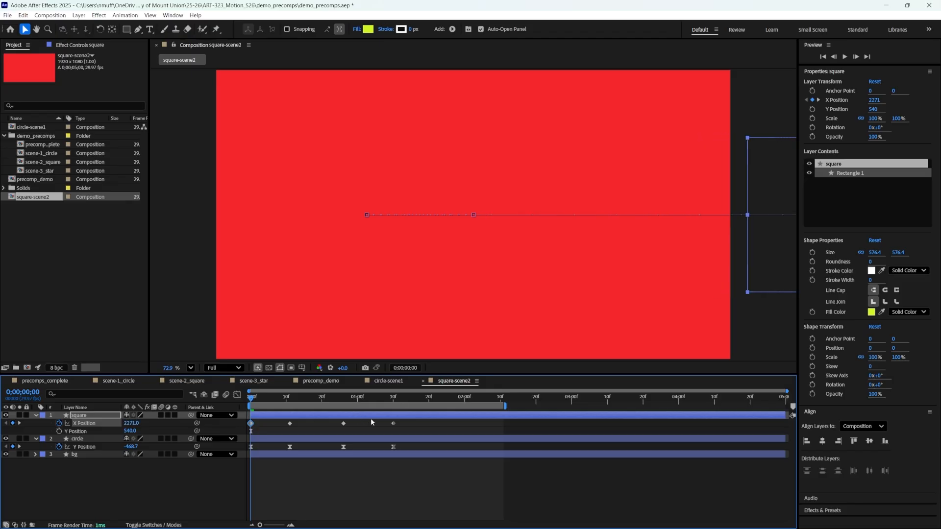
Hide the circle layer and preview the square's horizontal motion.
left_click_drag(422, 400, 236, 412)
left_click(6, 439)
key("space")
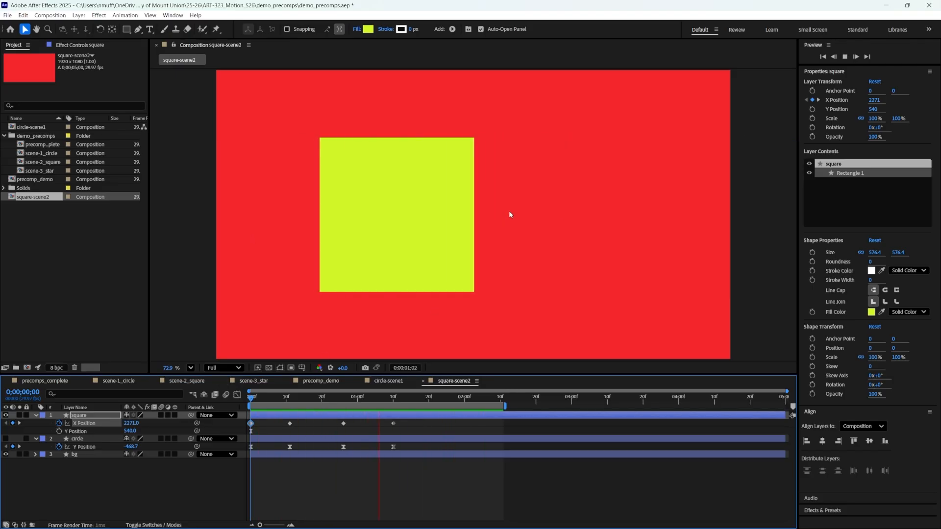
key("space")
Apply Easy Ease to all four of the square's X Position keyframes.
left_click(413, 428)
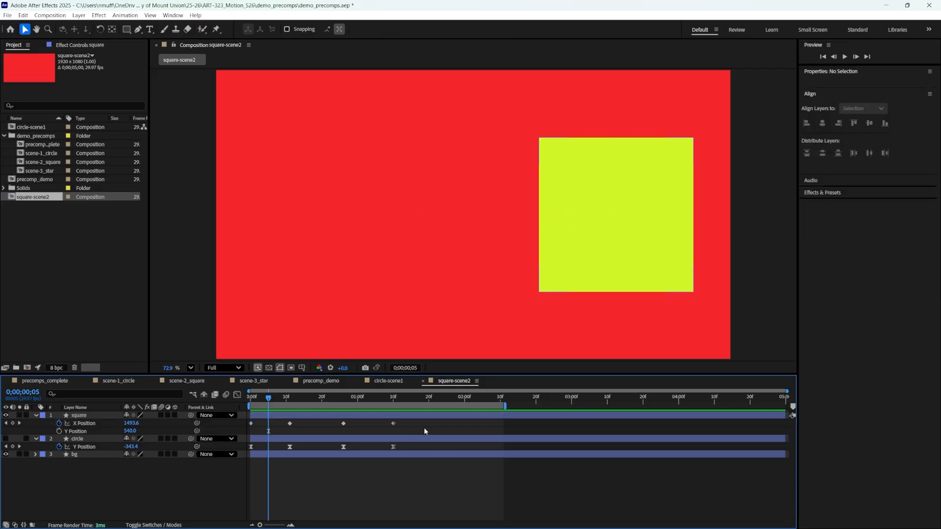
left_click_drag(423, 428, 251, 423)
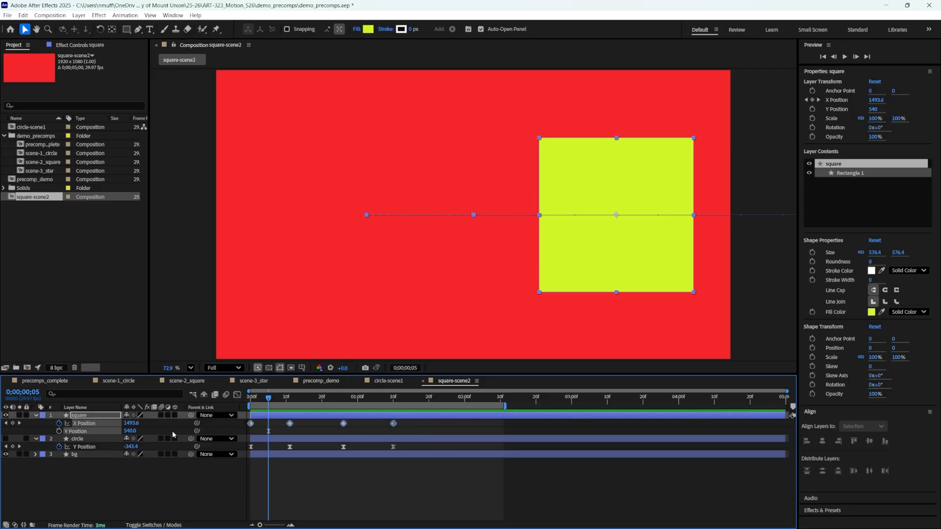
right_click(392, 424)
mouse_move(438, 418)
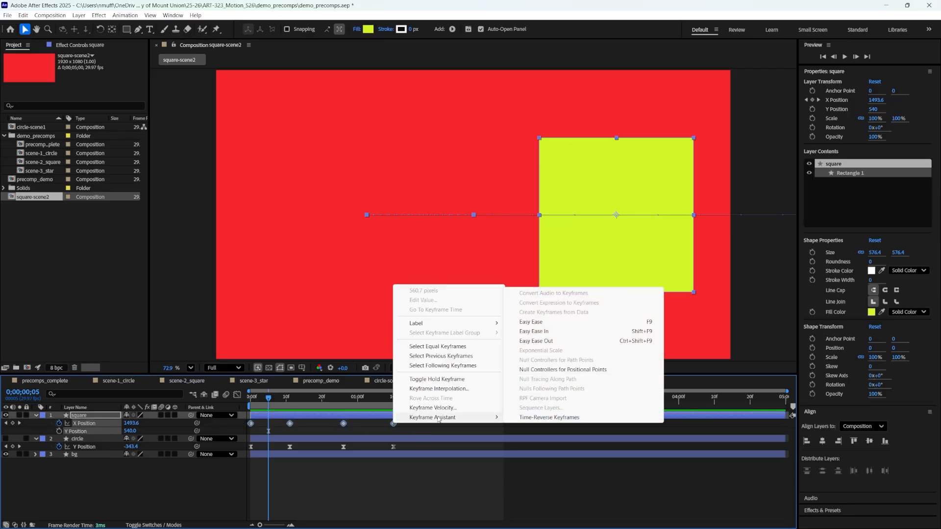
left_click(534, 322)
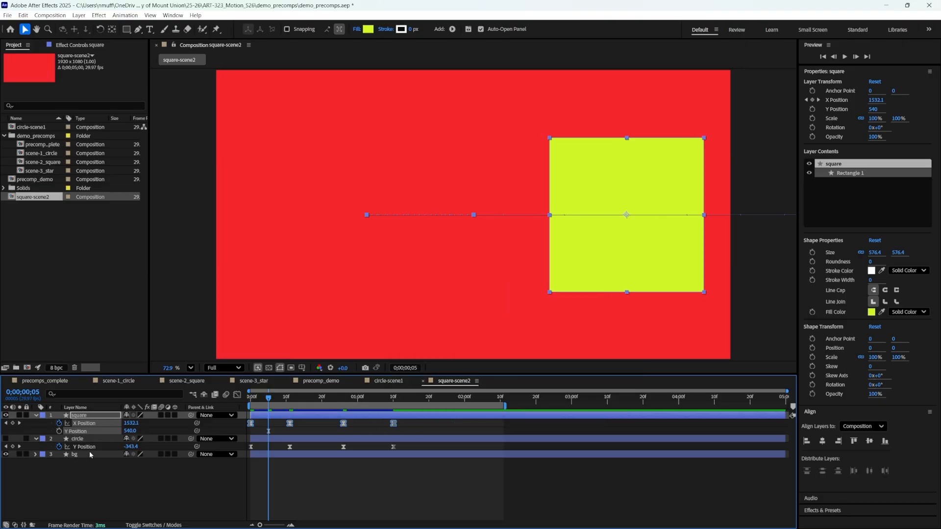
Open the Graph Editor and show the square's X Position curve together with the circle's Y Position curve for comparison.
left_click(237, 395)
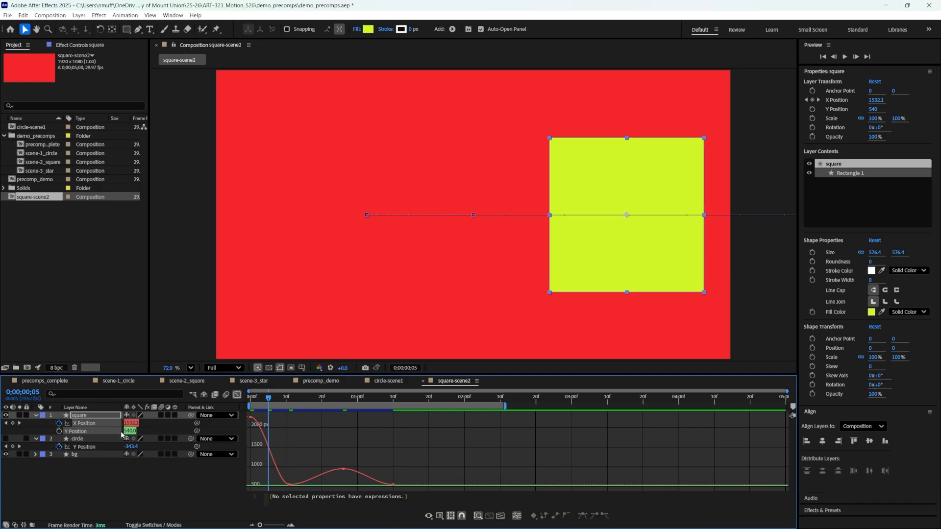
left_click(85, 447)
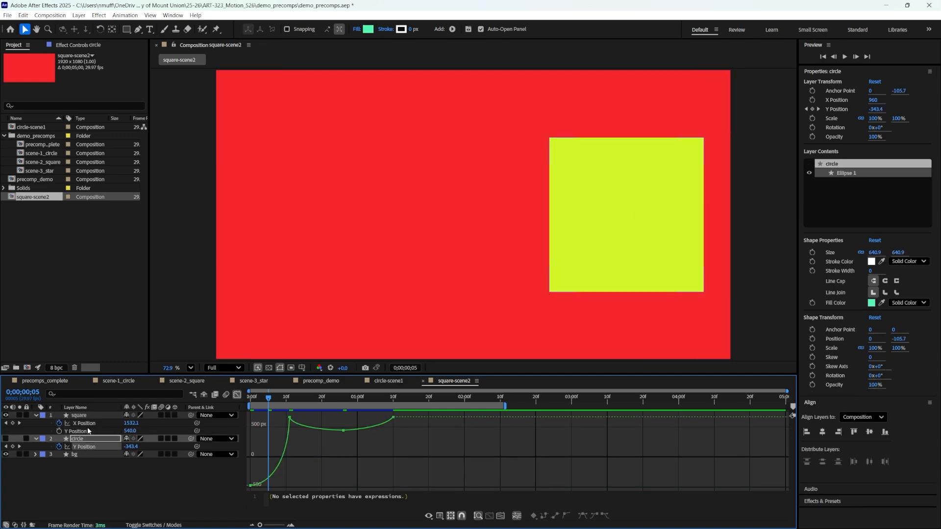
left_click(86, 423, "shift")
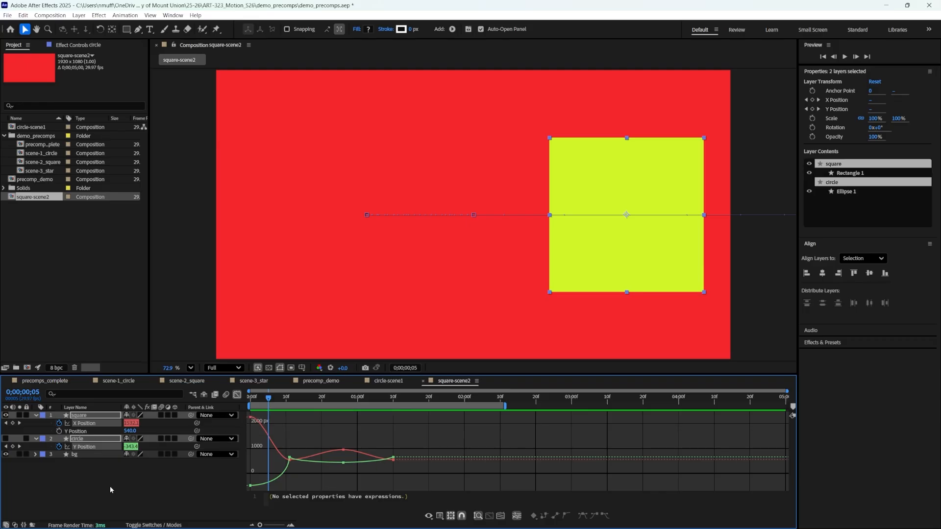
left_click(87, 424)
left_click(84, 446, "shift")
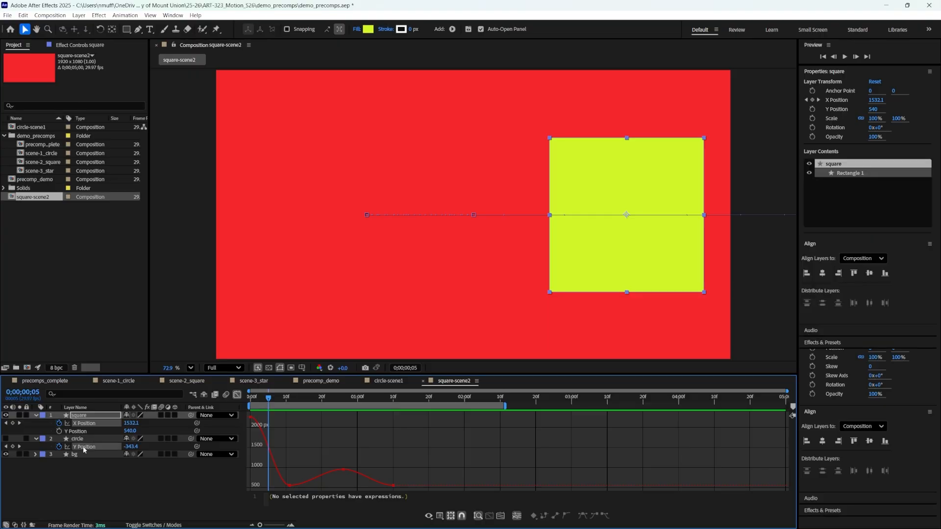
Reshape the square's X Position curve from 0;00;00;00 to 0;00;00;11 so it starts gently and drops steeply into the second keyframe.
left_click(250, 419)
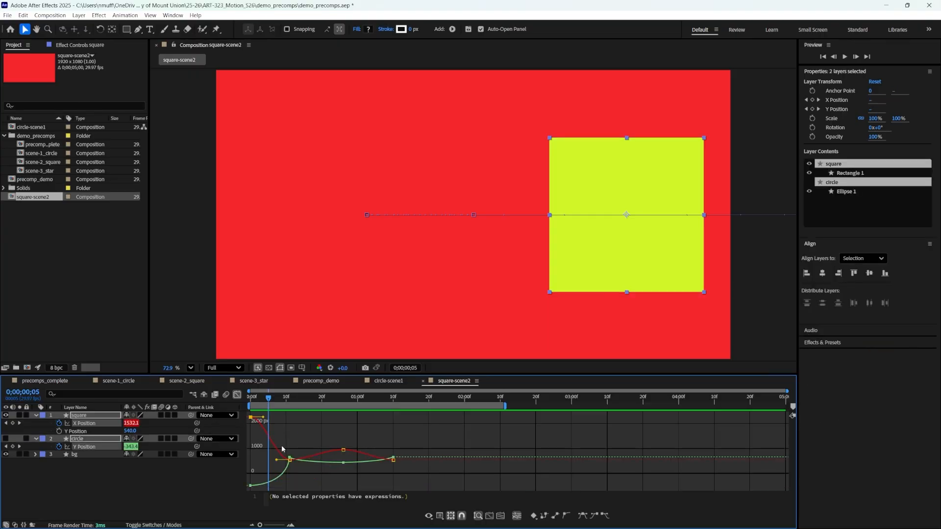
scroll(260, 445, "up", 1)
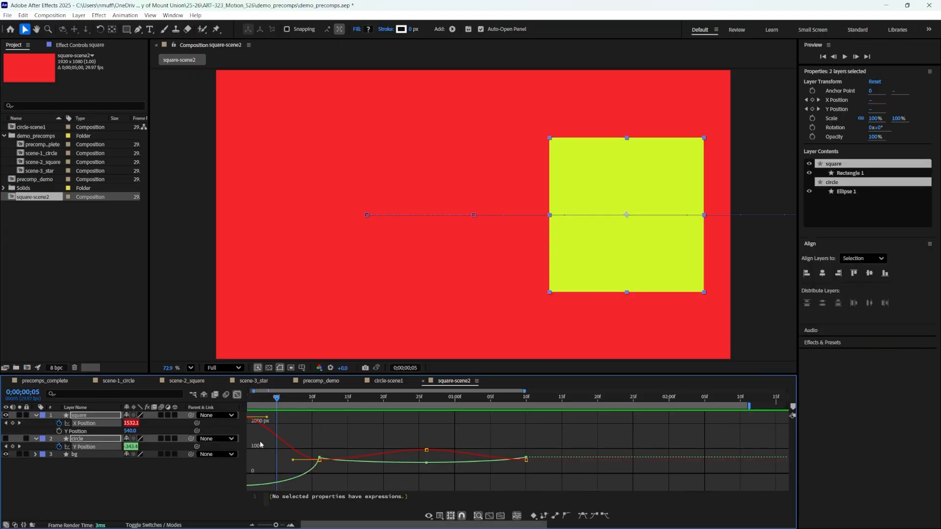
scroll(261, 445, "up", 1)
scroll(363, 456, "down", 2)
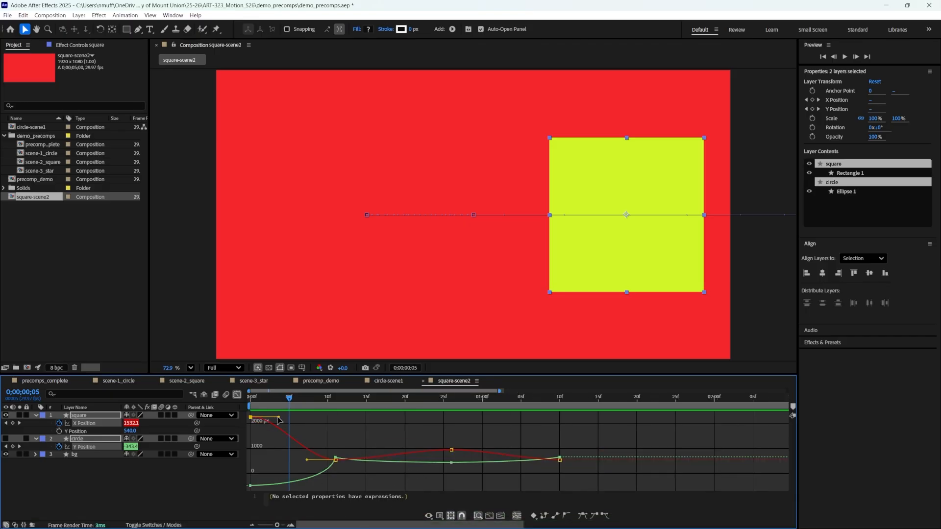
left_click_drag(278, 418, 340, 448)
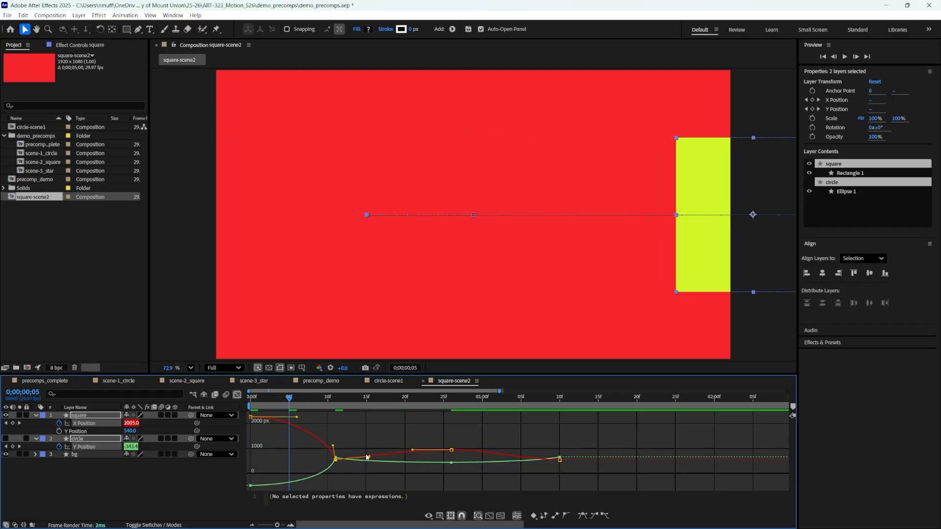
Make the X Position curve leave 0;00;00;11 steeply and flatten towards 0;00;00;26, refine the first keyframe's ease handle, and preview the motion.
key("space")
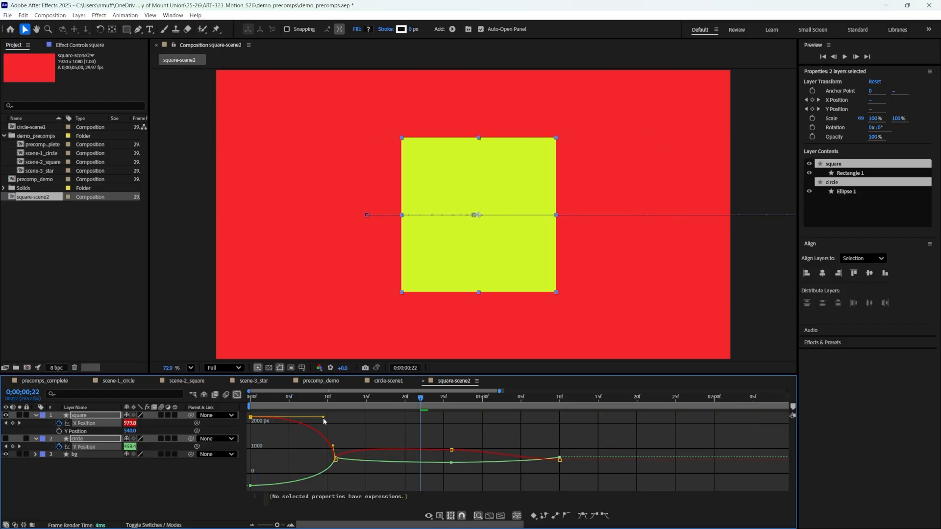
left_click_drag(403, 448, 400, 449)
key("space")
key("space")
left_click(251, 417)
left_click_drag(325, 417, 290, 417)
key("space")
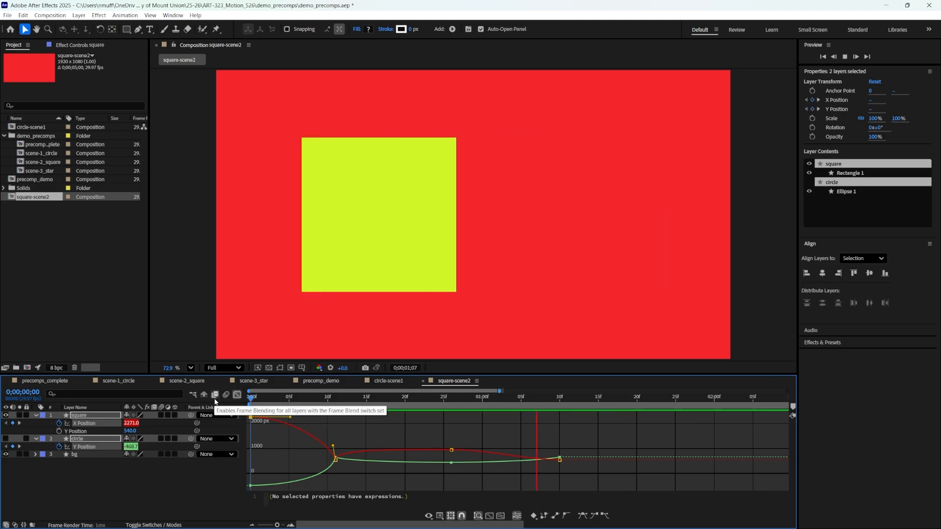
Stop the preview and delete the circle layer from square-scene2.
key("space")
left_click(81, 491)
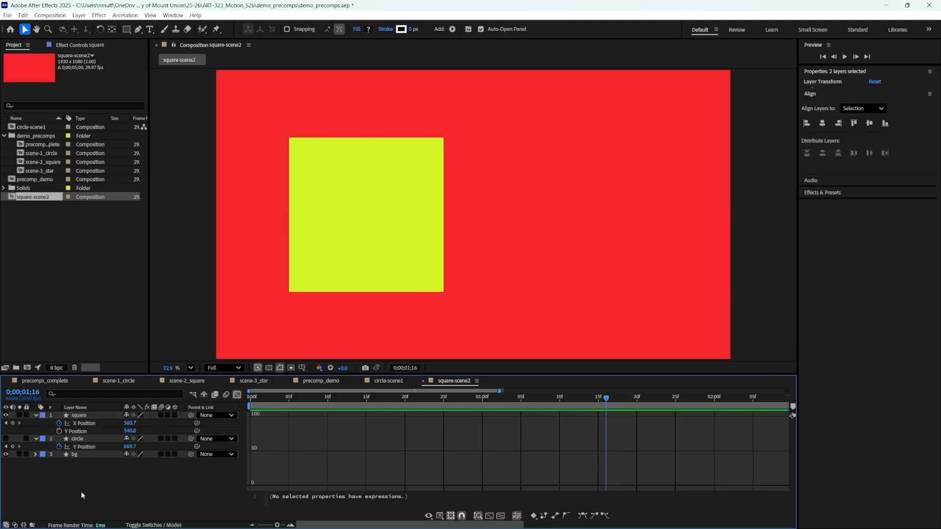
left_click(82, 440)
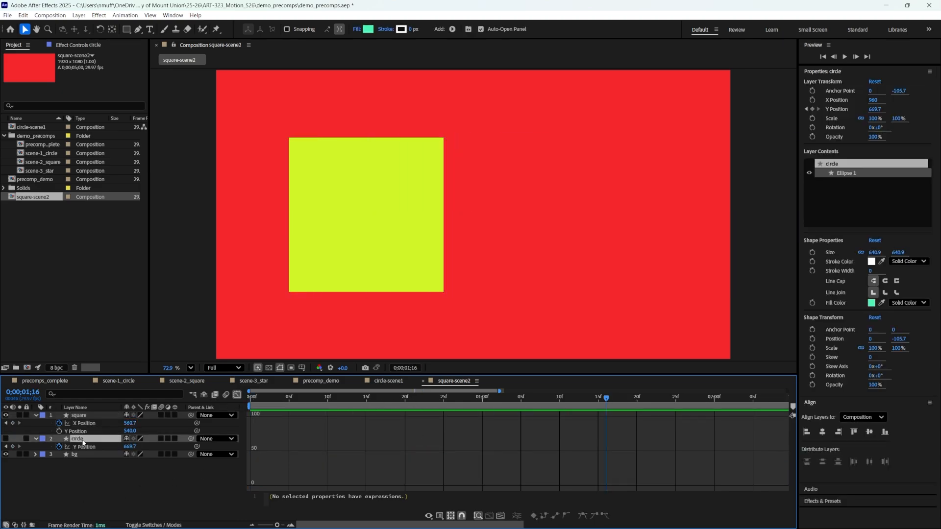
key("Delete")
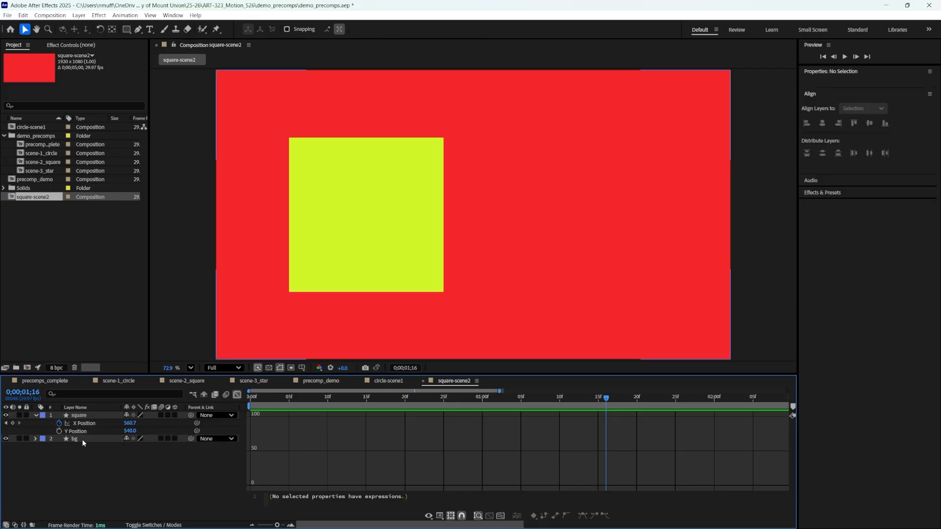
Start Rotation keyframing for the square layer with a first keyframe at 0;00;00;01.
left_click(103, 416)
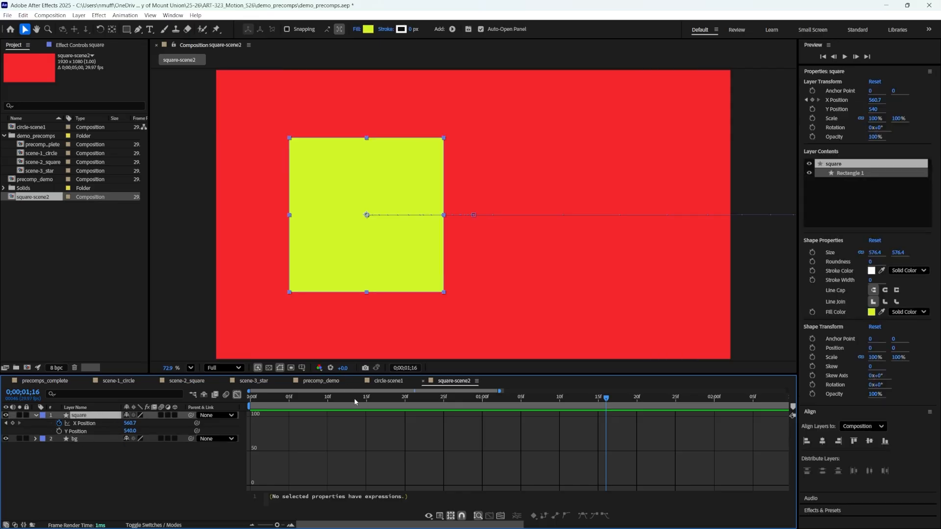
left_click_drag(355, 402, 258, 401)
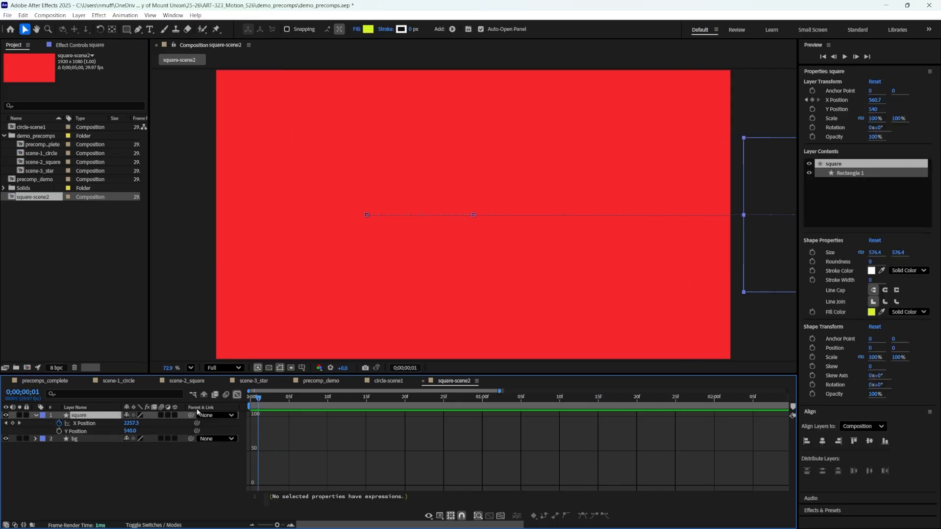
left_click(86, 425)
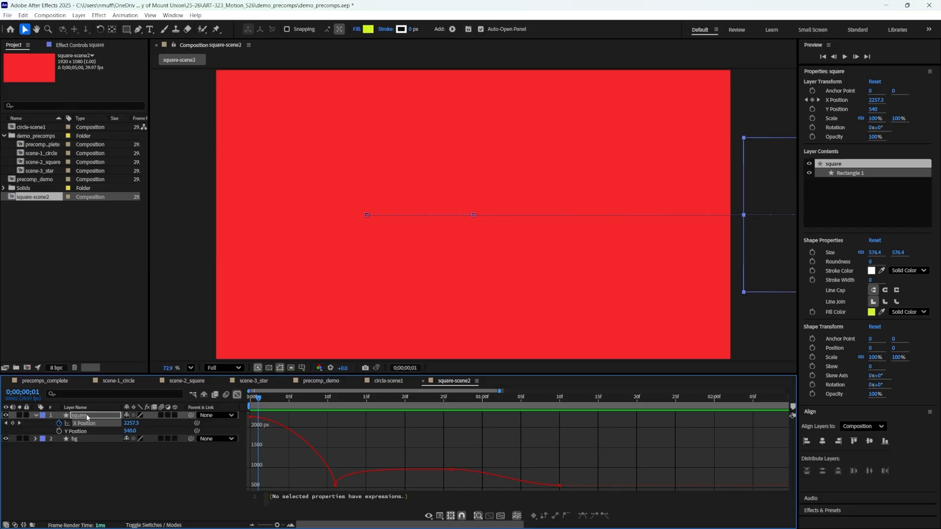
left_click(88, 416)
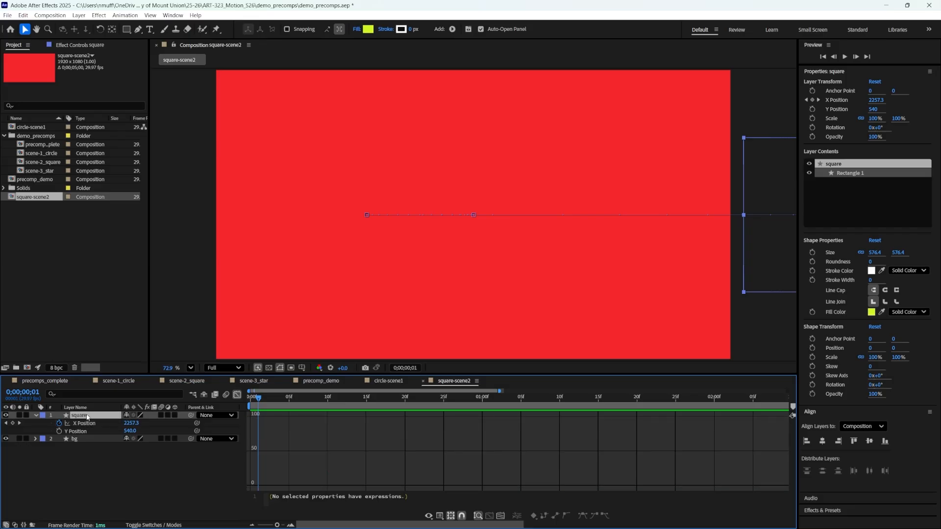
key("r")
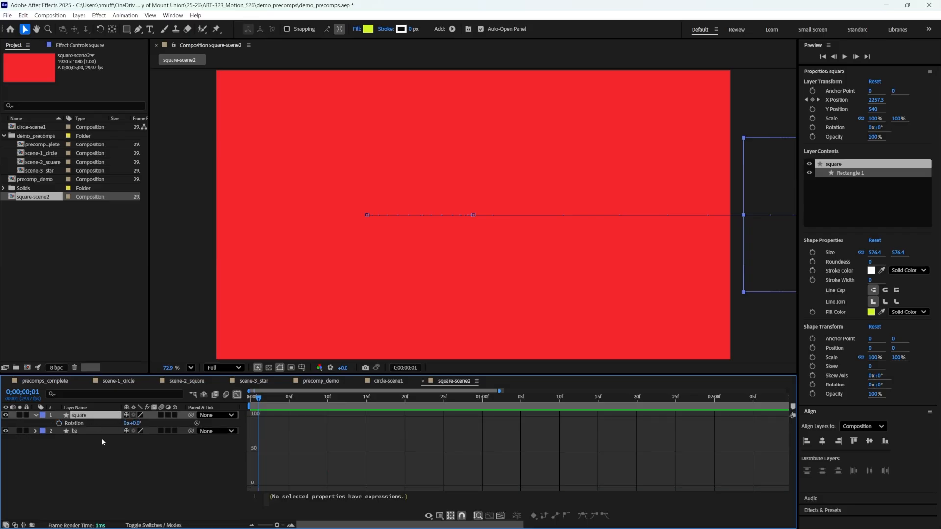
left_click(59, 424)
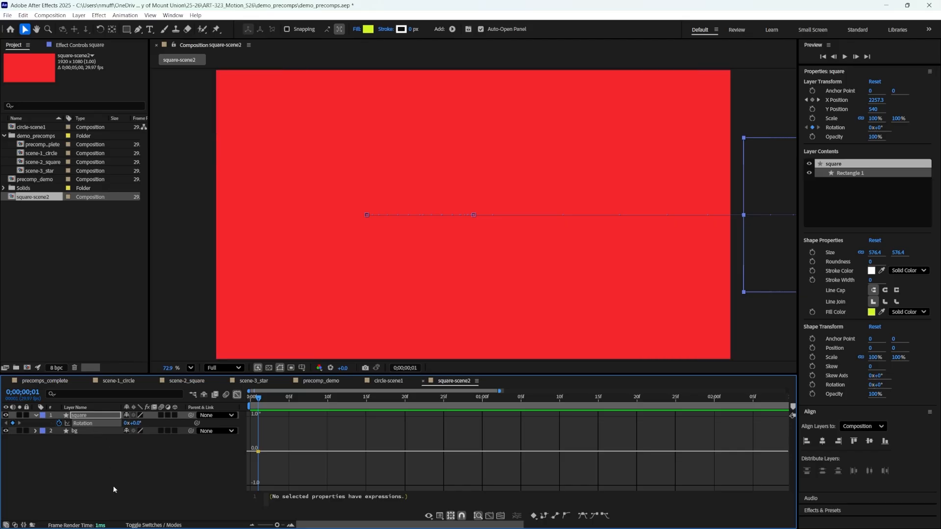
left_click(101, 444)
Reveal the square layer's keyframed properties, X Position and Rotation, together.
left_click(91, 415)
key("shift+p")
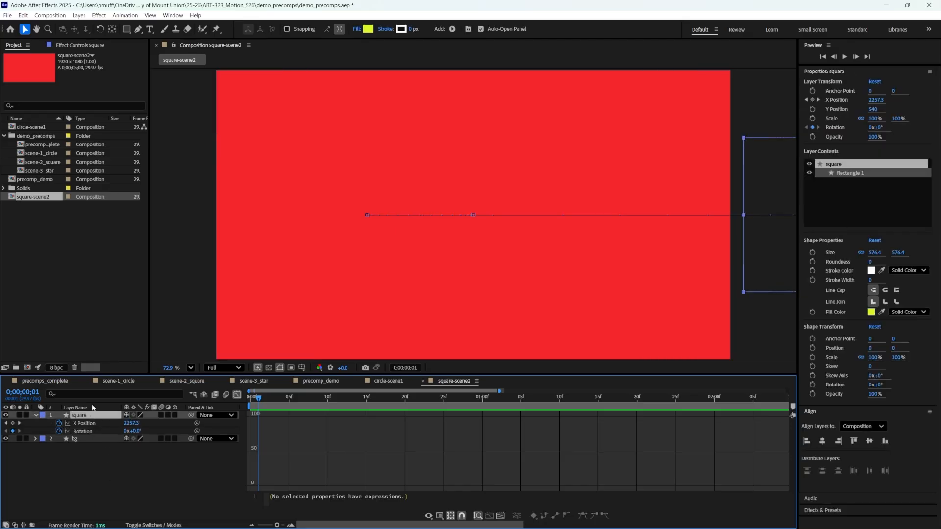
key("u")
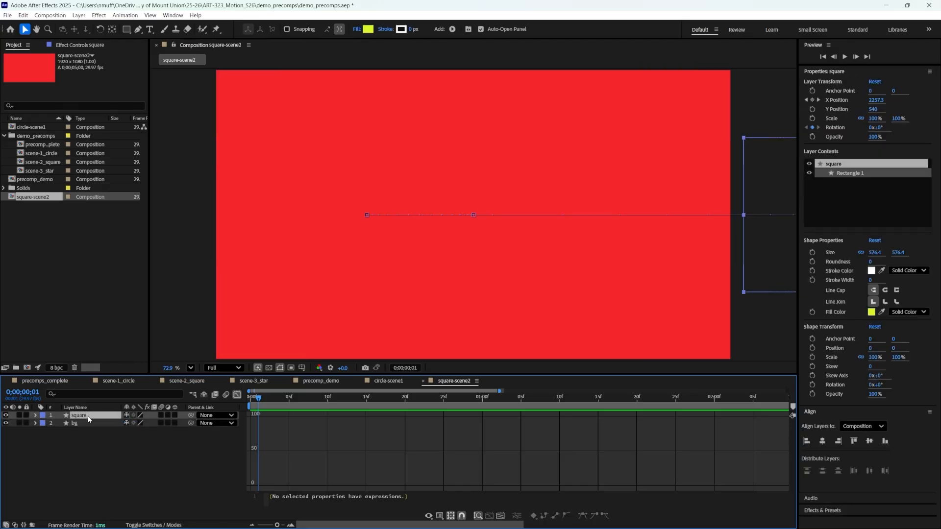
key("u")
key("u")
key("u")
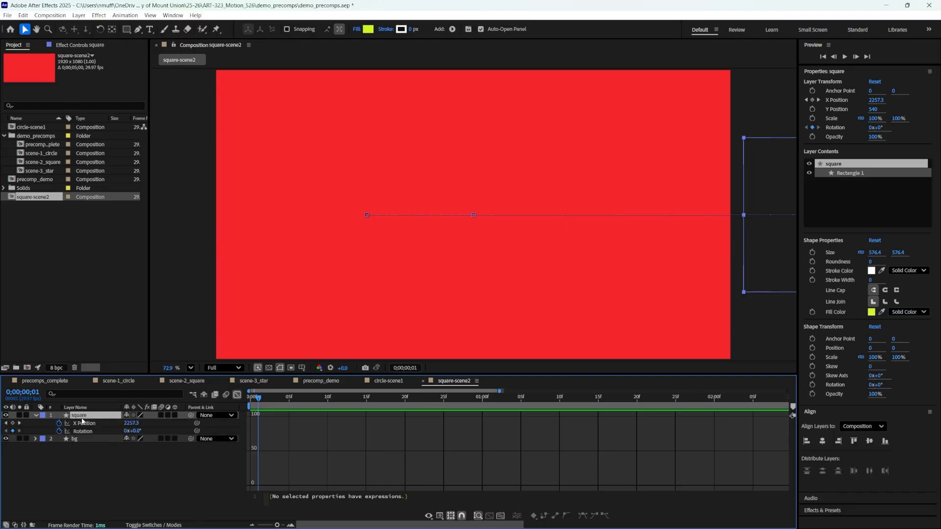
Leave the Graph Editor and move the square's Rotation keyframe to 0;00;00;00, aligned with the first X Position keyframe.
left_click(86, 423)
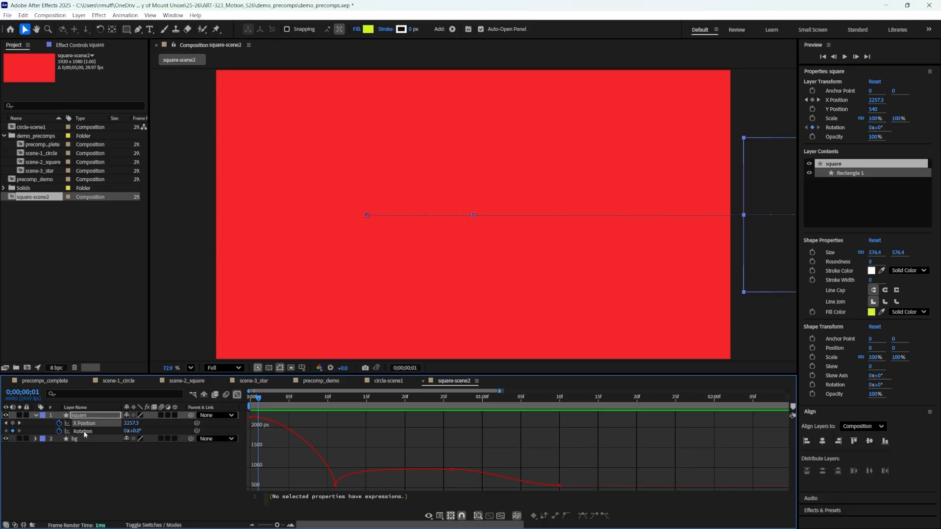
left_click(237, 395)
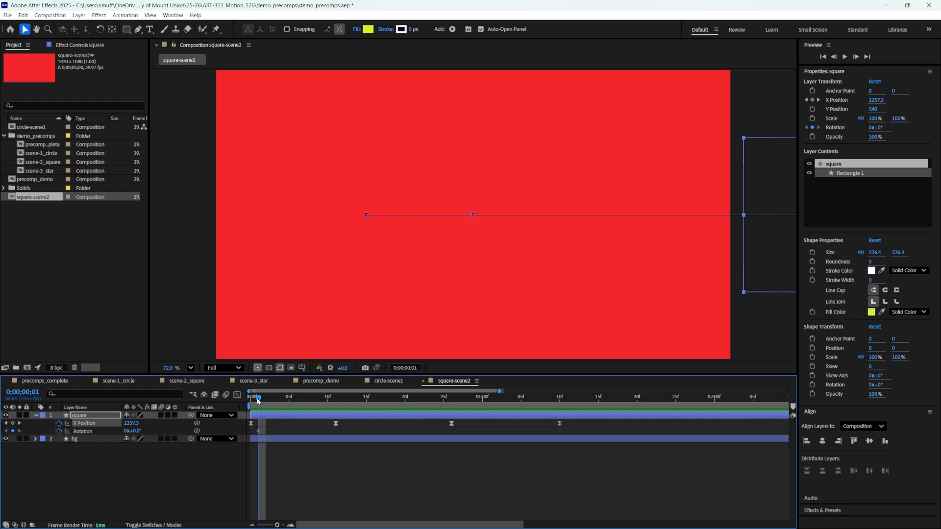
left_click_drag(257, 399, 251, 399)
left_click(265, 432)
left_click(258, 433)
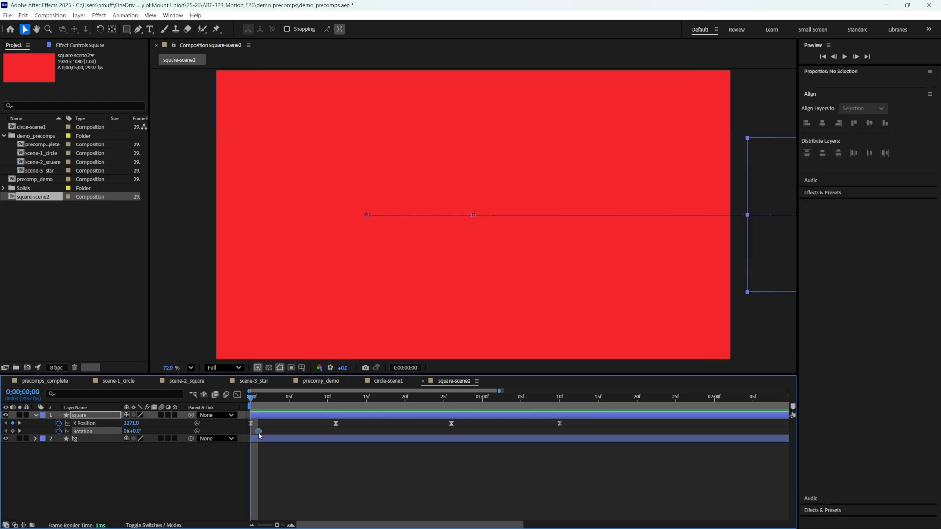
left_click_drag(258, 432, 253, 433)
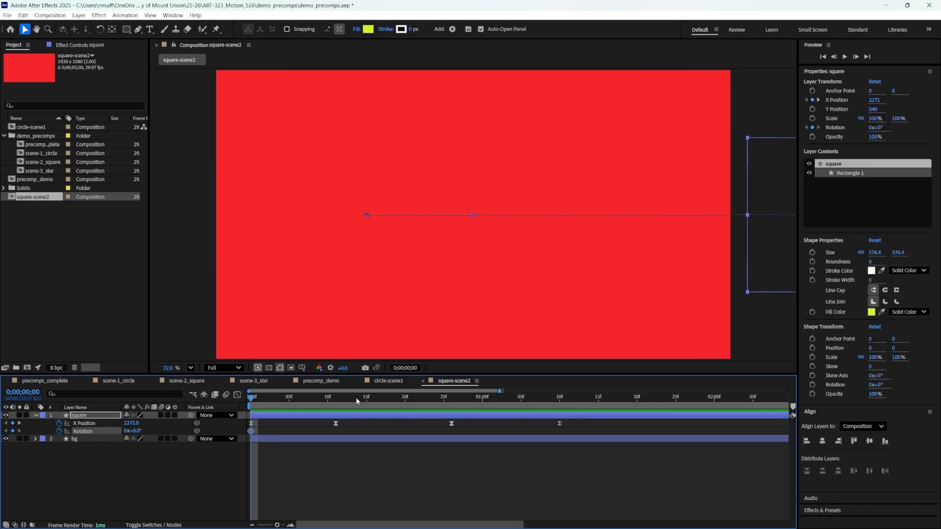
Set the square's Rotation to -2 full revolutions at 0;00;01;10, in line with the last X Position keyframe.
left_click_drag(356, 401, 561, 401)
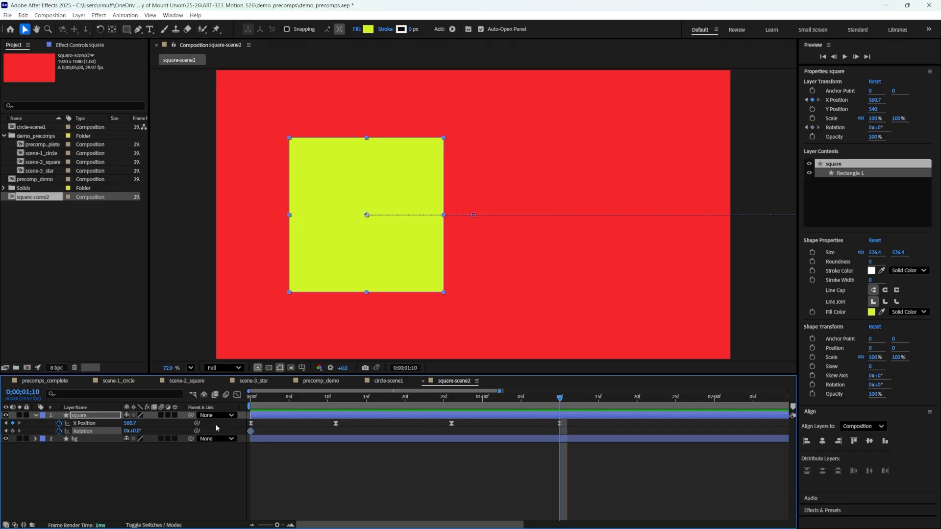
left_click(135, 431)
left_click(125, 431)
type("-2")
key("Return")
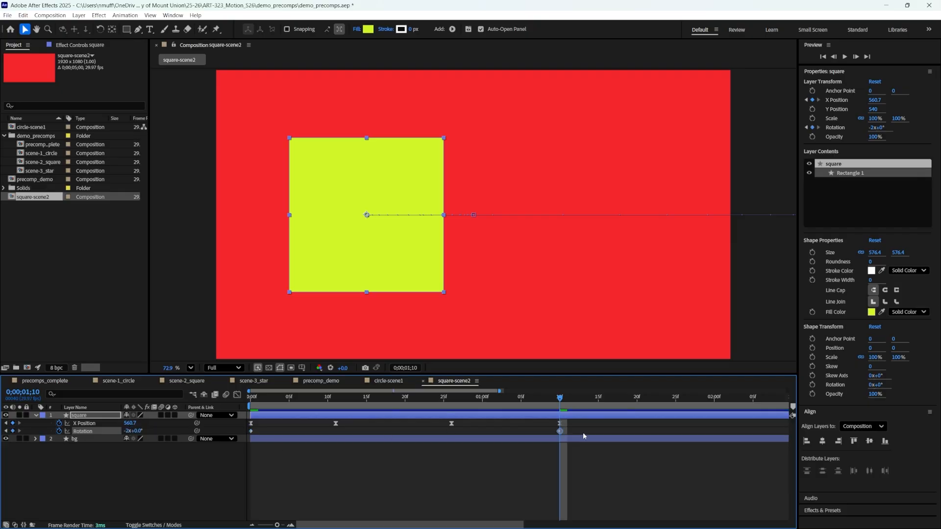
Apply Easy Ease In to both Rotation keyframes in the Graph Editor and preview the spinning square.
left_click_drag(590, 428, 254, 432)
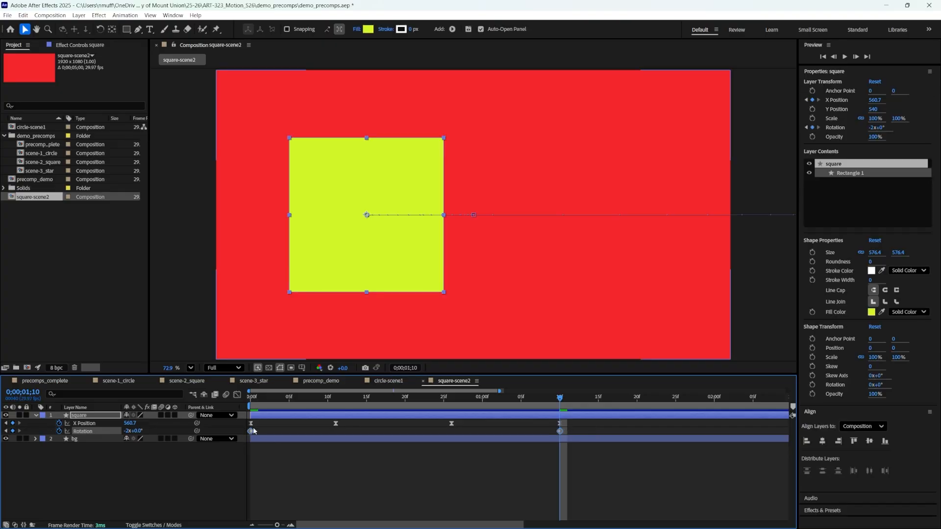
left_click(237, 396)
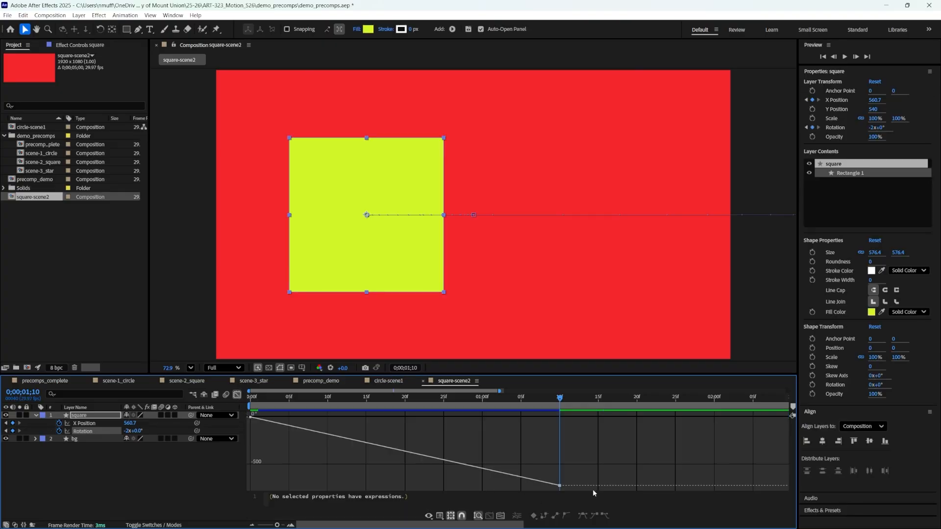
left_click_drag(572, 490, 244, 412)
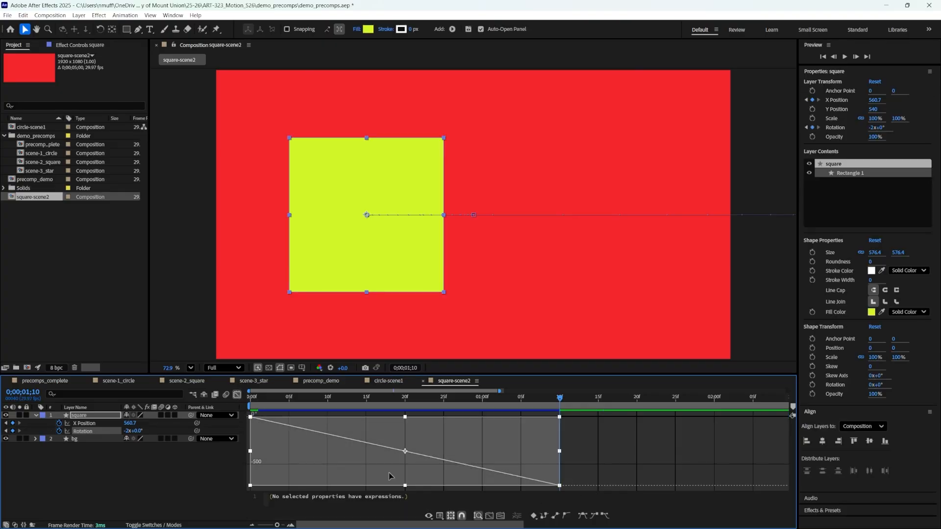
left_click(595, 517)
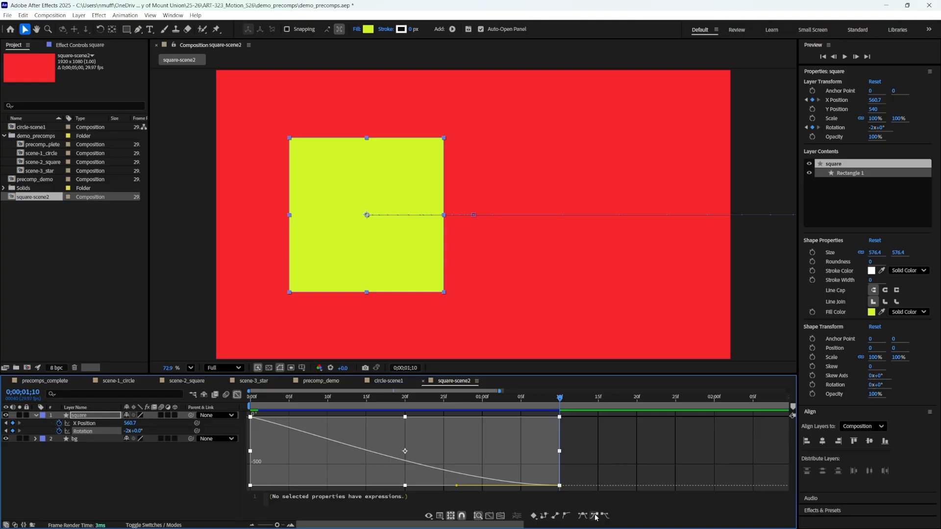
key("Home")
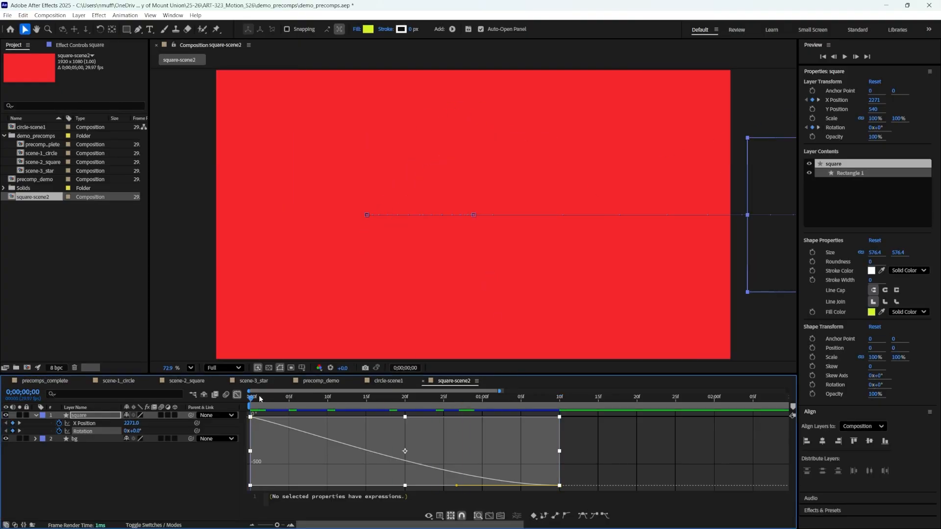
key("space")
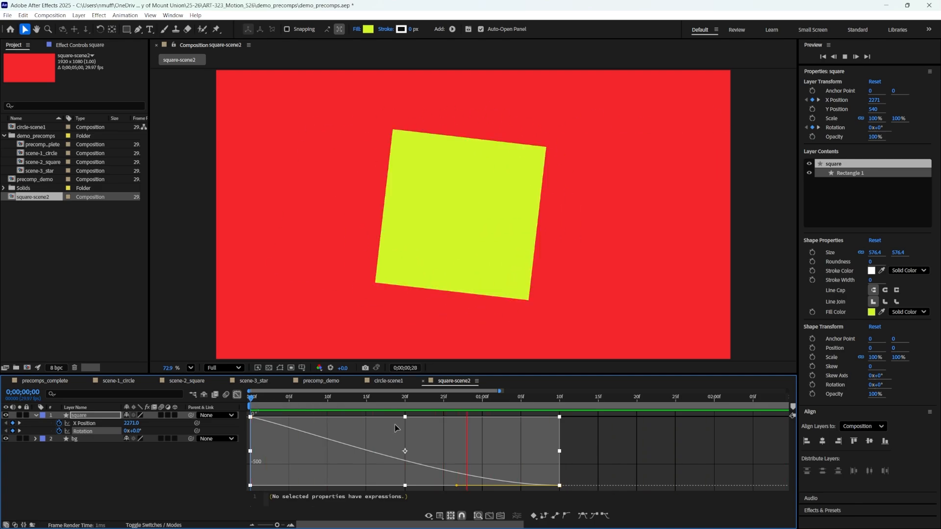
key("space")
Extend the last Rotation keyframe's ease handle back to about frame 4 for a longer slowdown, and preview the result.
left_click_drag(457, 485, 281, 486)
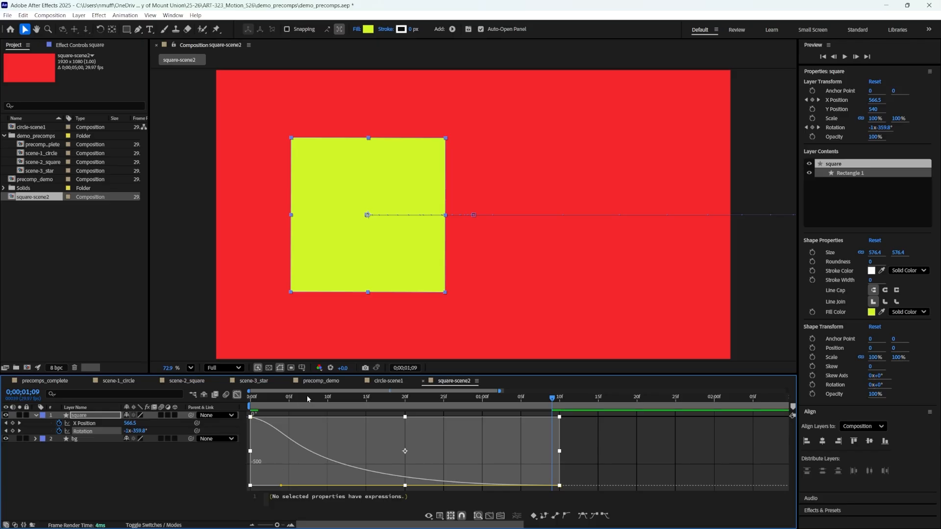
key("Home")
key("space")
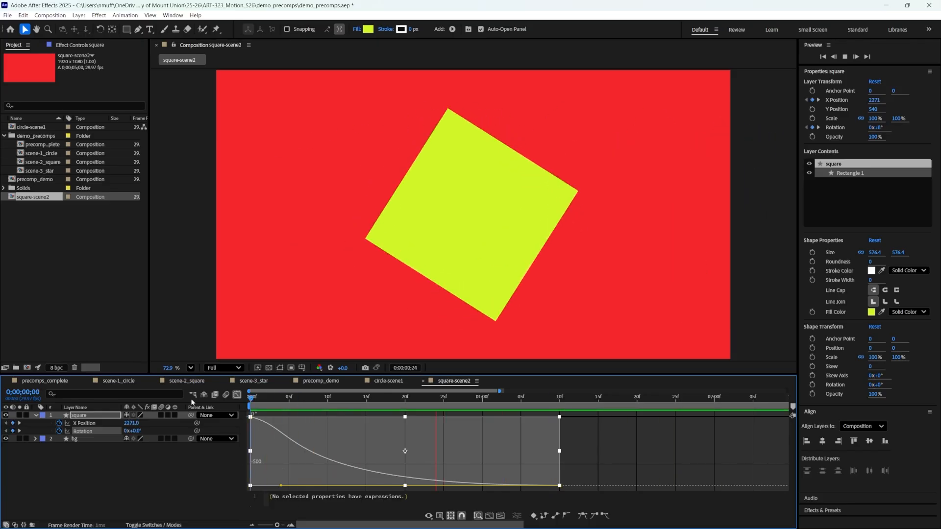
key("space")
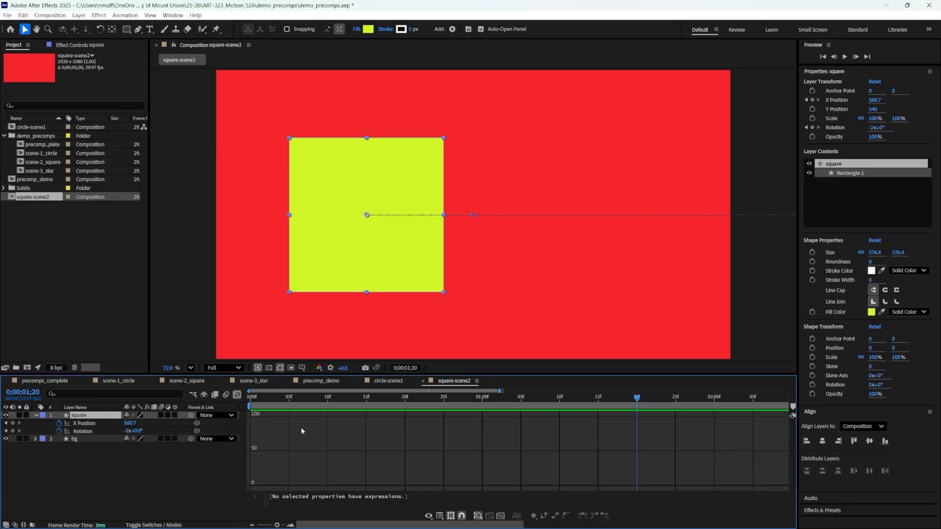
key("shift")
left_click(103, 487)
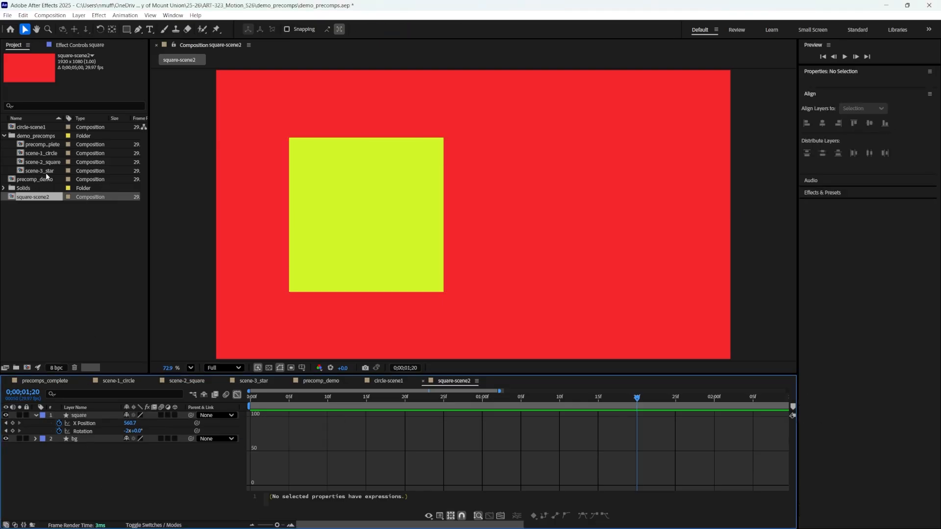
Open the precomp_demo composition and add square-scene2 above circle-scene1, with the current time at 0;00;00;00.
double_click(31, 180)
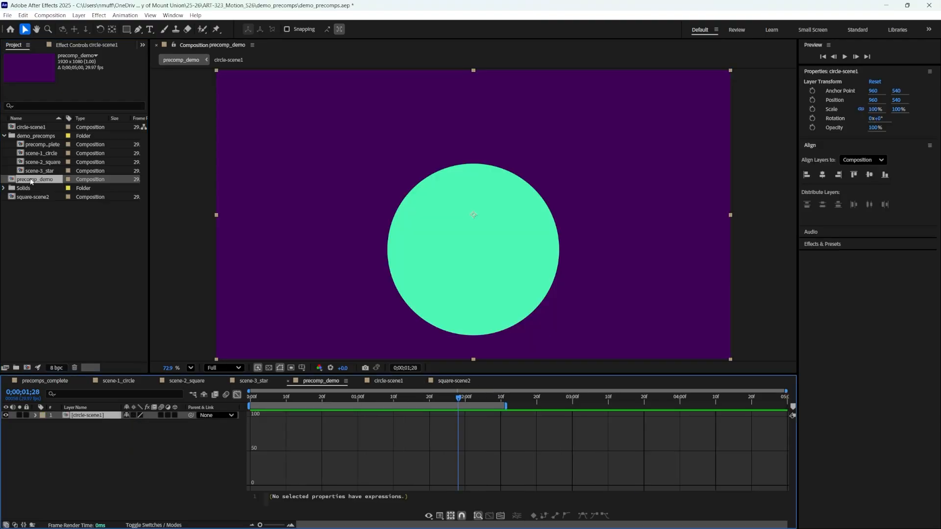
left_click_drag(451, 398, 249, 400)
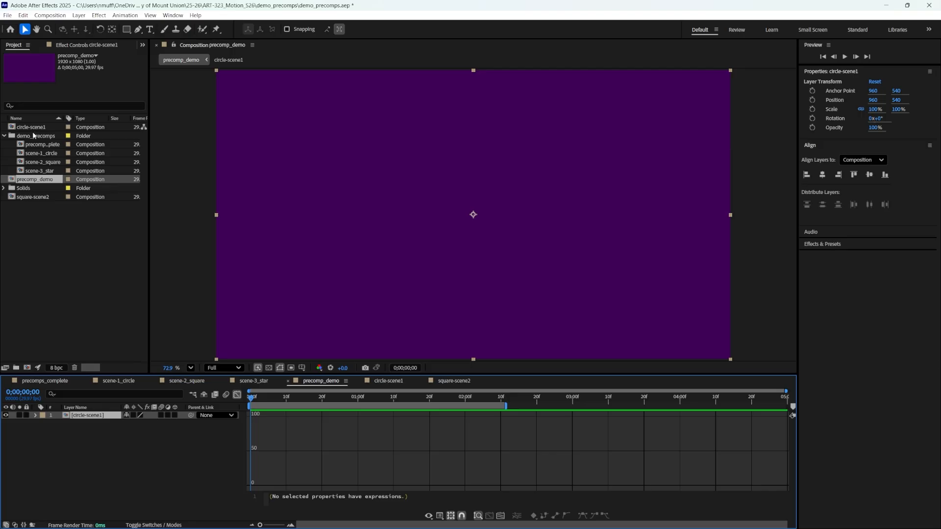
left_click_drag(36, 197, 90, 411)
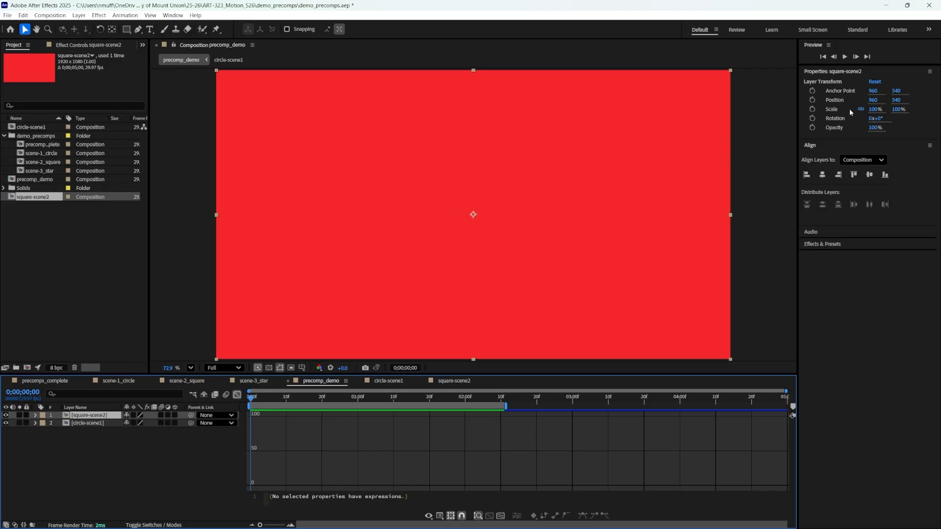
Set square-scene2's horizontal Position to 2880 so it sits just outside the frame, and reveal its Position in the layer-bar timeline.
left_click(876, 100)
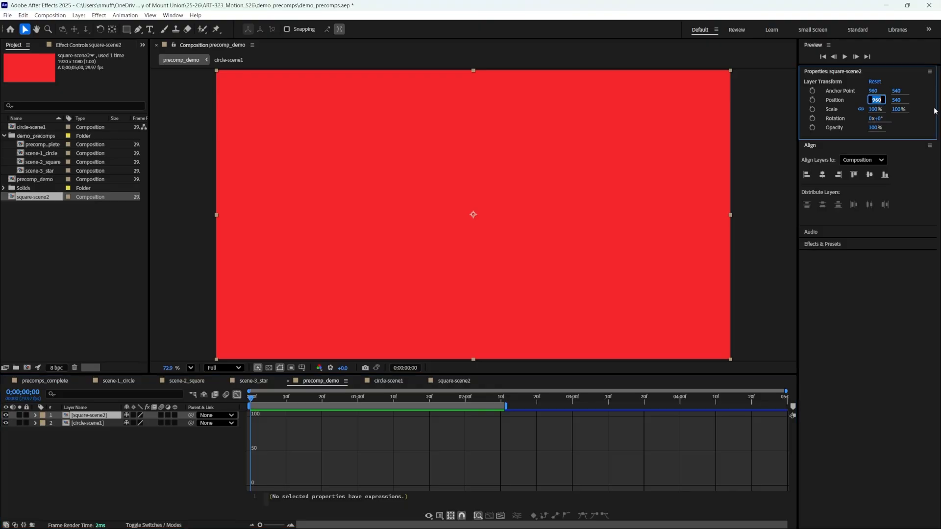
key("Right")
key("Return")
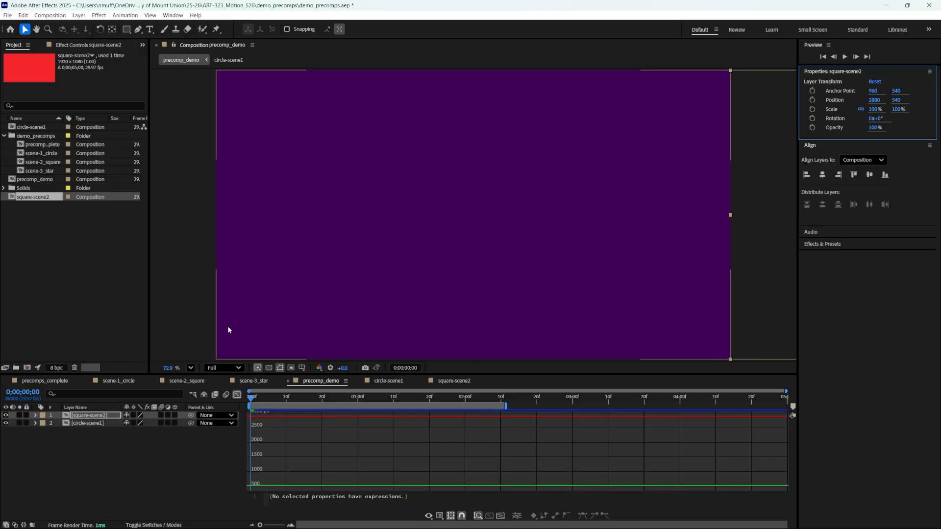
left_click(236, 395)
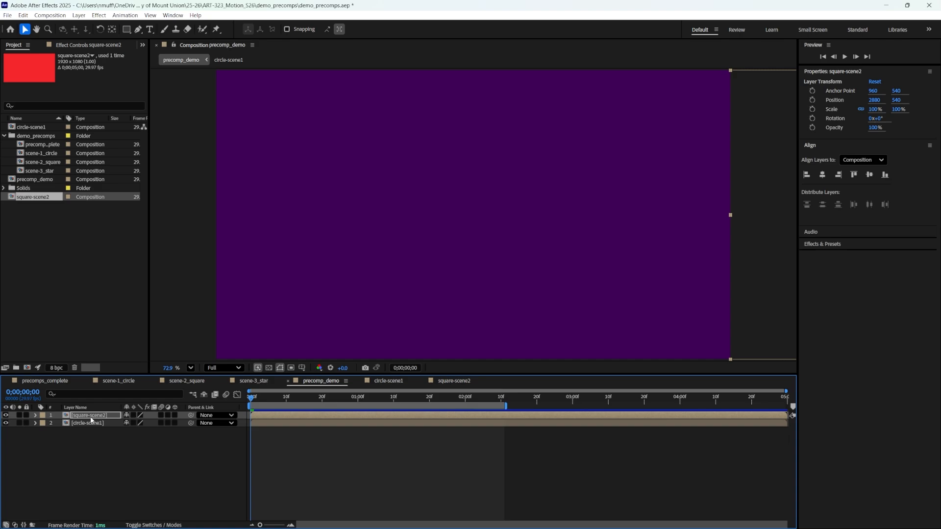
key("p")
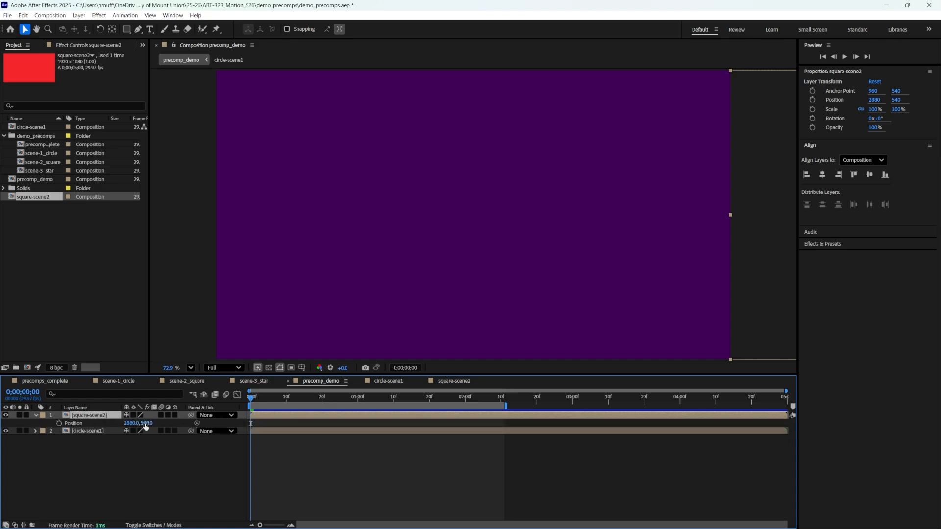
Shift the whole square-scene2 layer in time so it starts at about 0;00;01;07.
left_click_drag(129, 424, 27, 436)
key("ctrl+z")
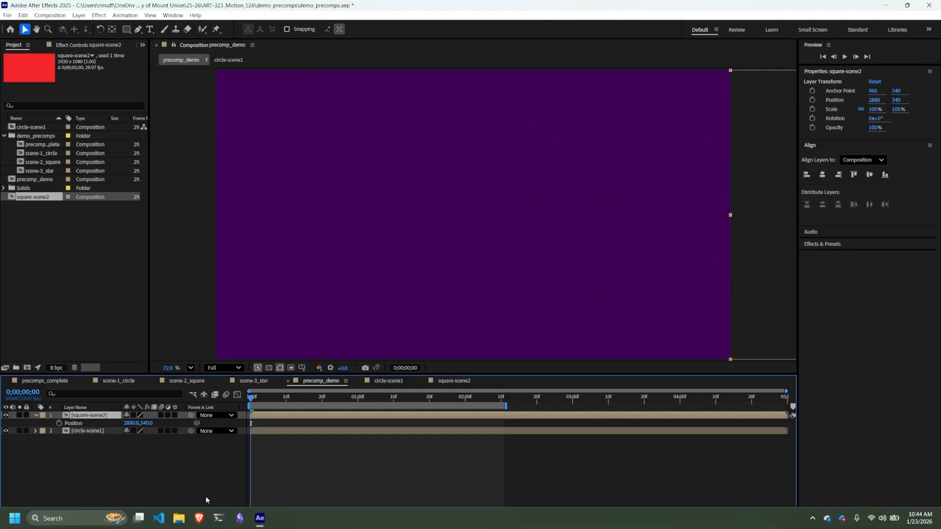
left_click(278, 436)
left_click(289, 398)
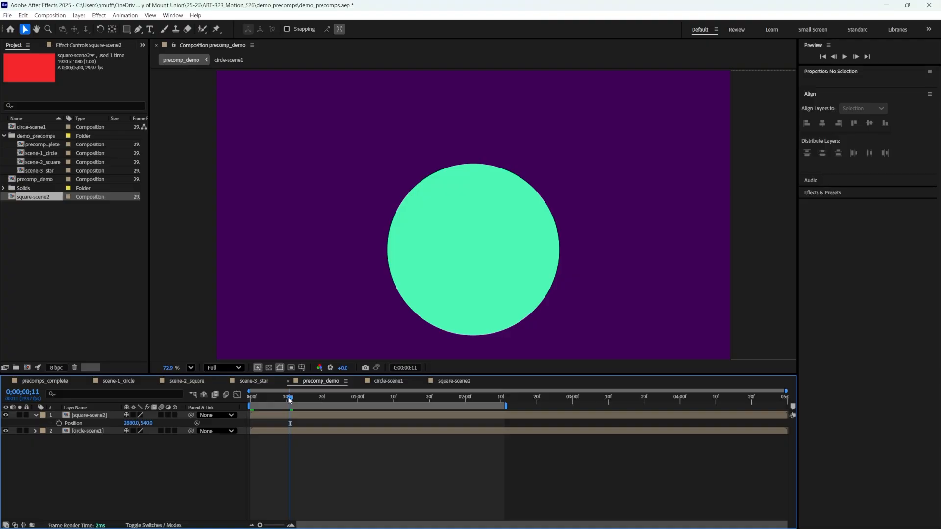
left_click_drag(289, 400, 384, 408)
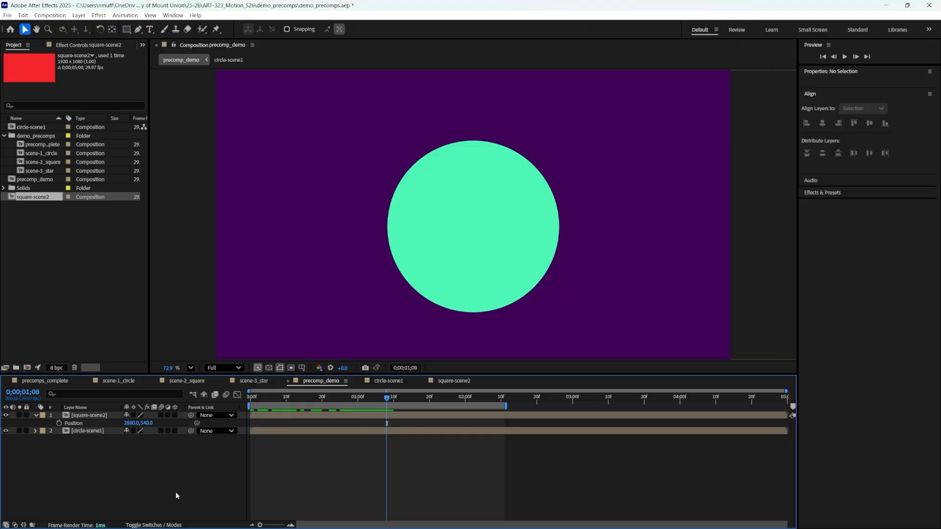
left_click(284, 415)
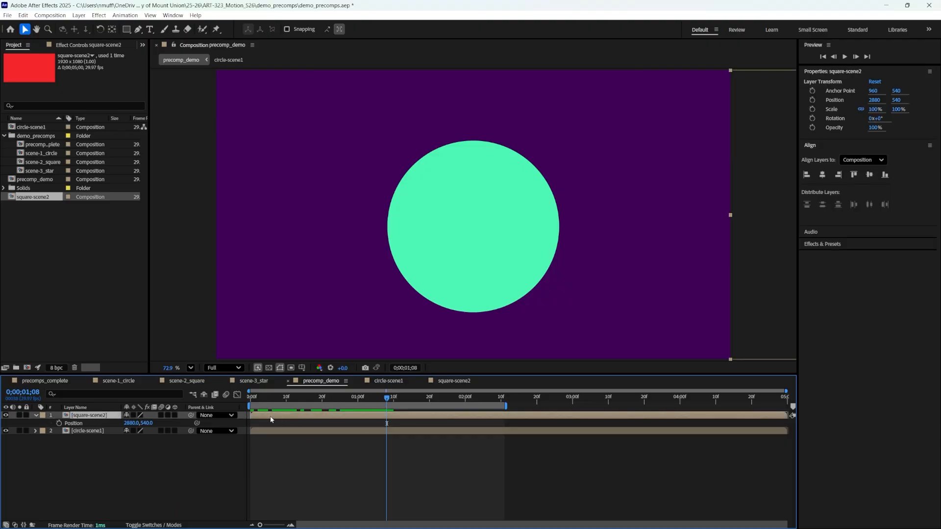
left_click_drag(269, 419, 399, 421)
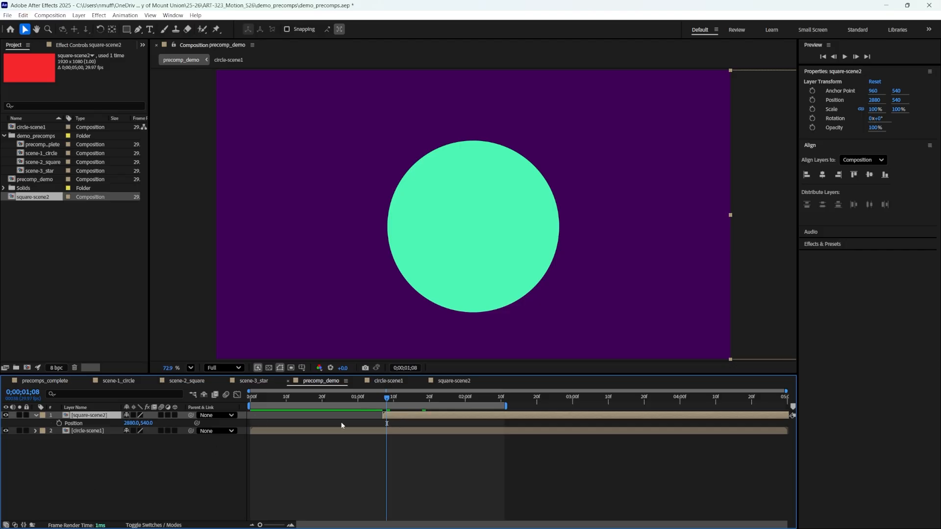
Move square-scene2 below circle-scene1 in the layer stack and add a new null object to precomp_demo.
left_click_drag(88, 418, 90, 448)
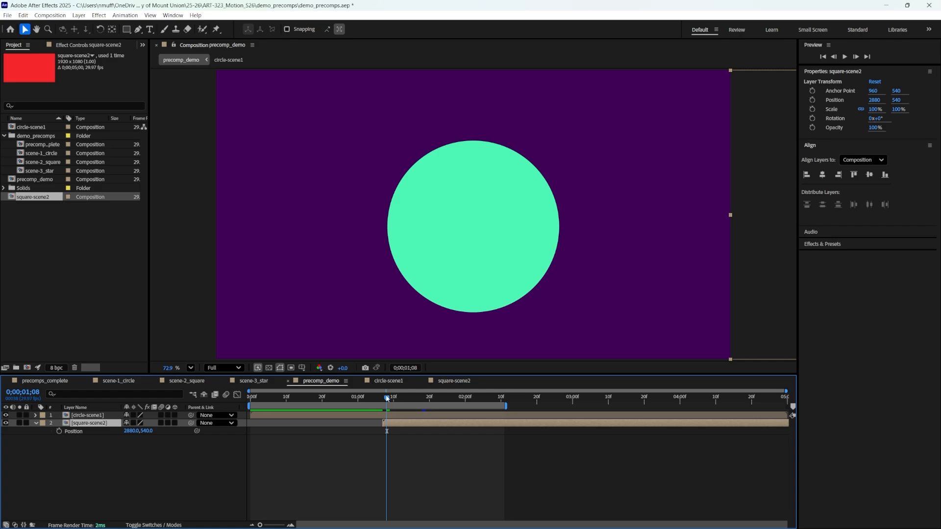
left_click_drag(385, 399, 411, 399)
left_click(74, 465)
right_click(75, 462)
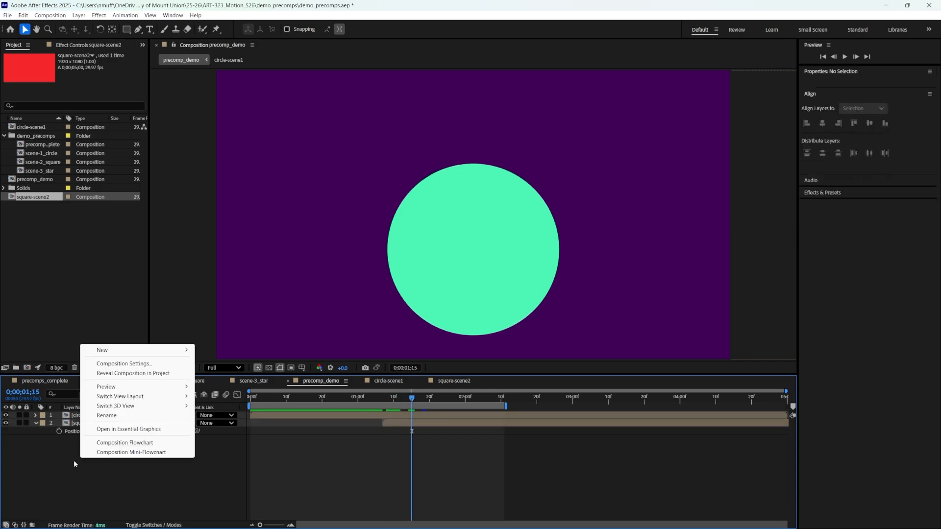
mouse_move(120, 353)
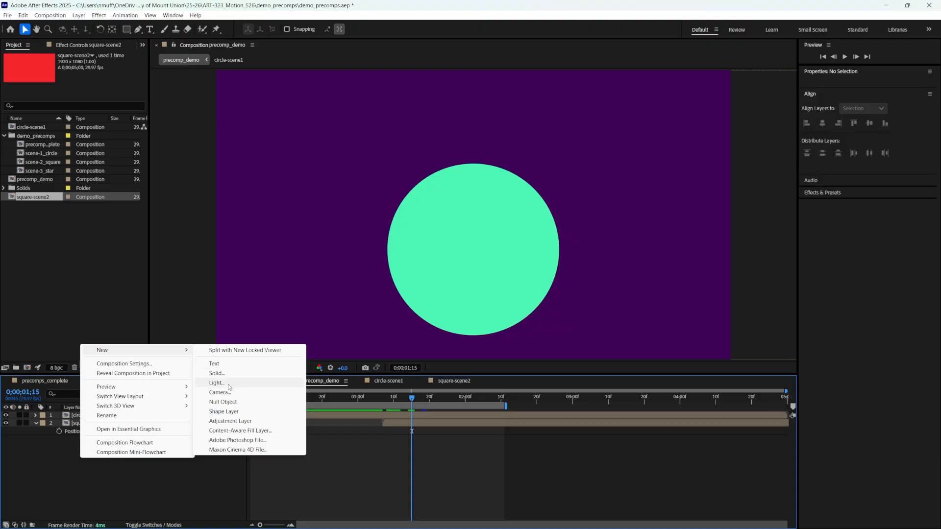
left_click(231, 403)
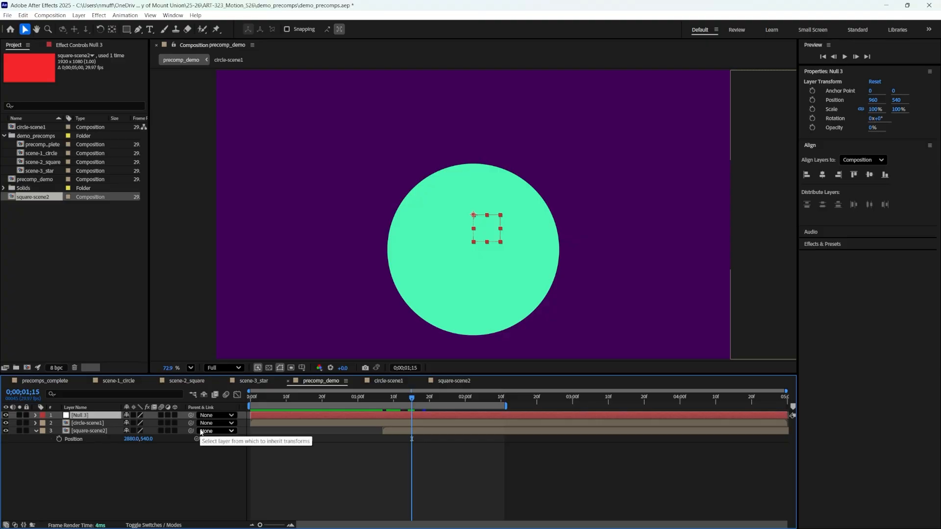
Parent circle-scene1 and square-scene2 to the null, reveal the null's Position, and undo its trial move.
left_click(88, 423)
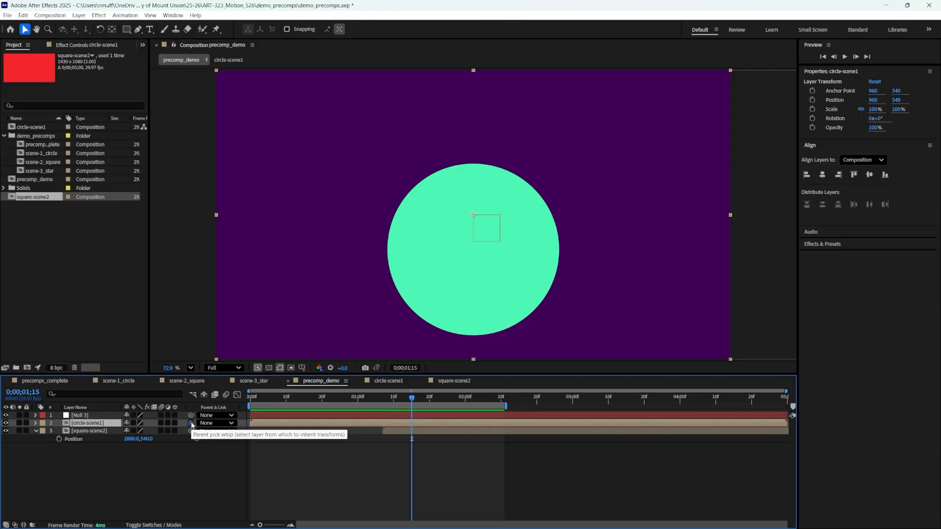
left_click_drag(191, 423, 76, 416)
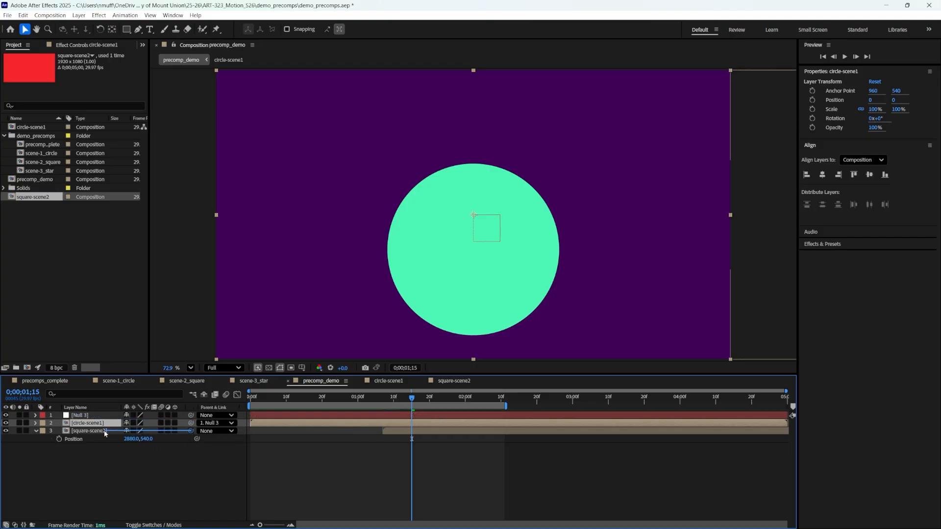
left_click(79, 416)
left_click_drag(191, 431, 54, 458)
key("p")
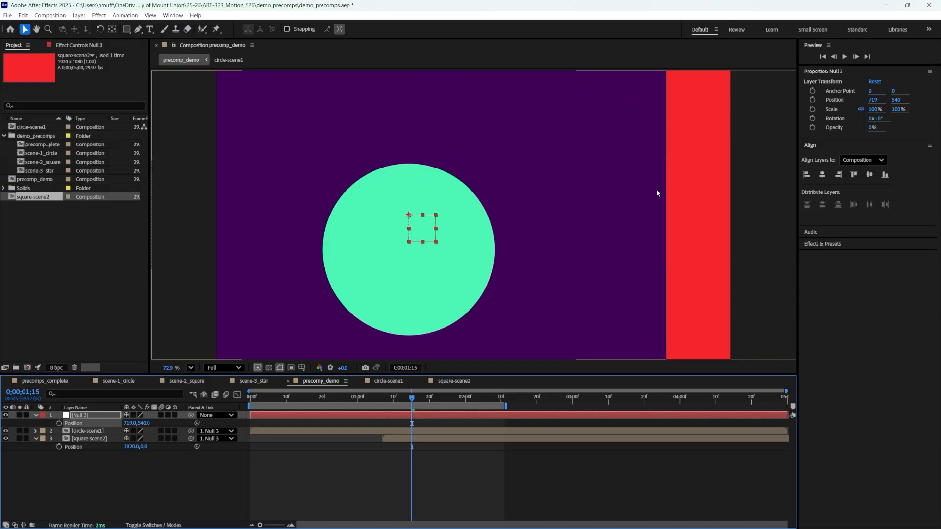
key("ctrl+z")
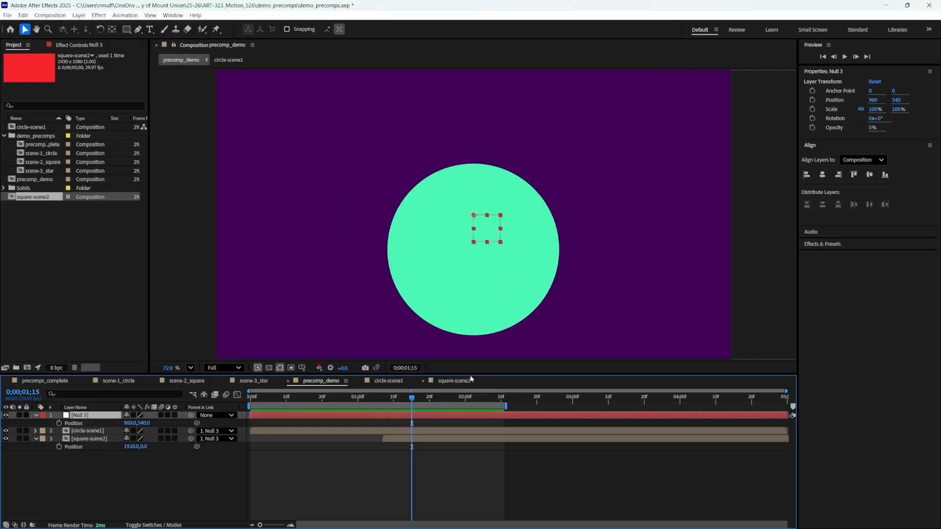
Keyframe the null's Position at 0;00;01;07 and 0;00;01;17, subtracting 1920 from the horizontal value at the second keyframe, and scrub through the move.
left_click_drag(411, 403, 382, 403)
left_click(59, 423)
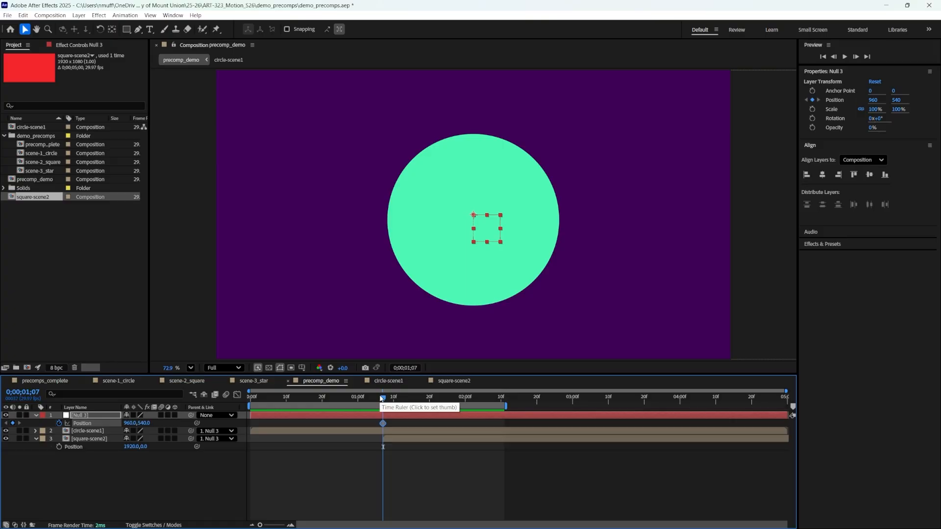
key("shift+Page_Down")
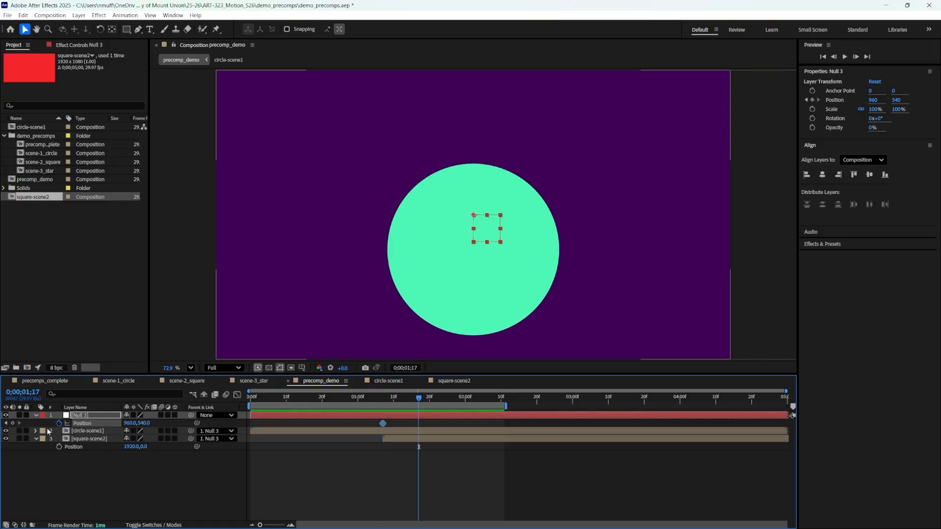
left_click(12, 423)
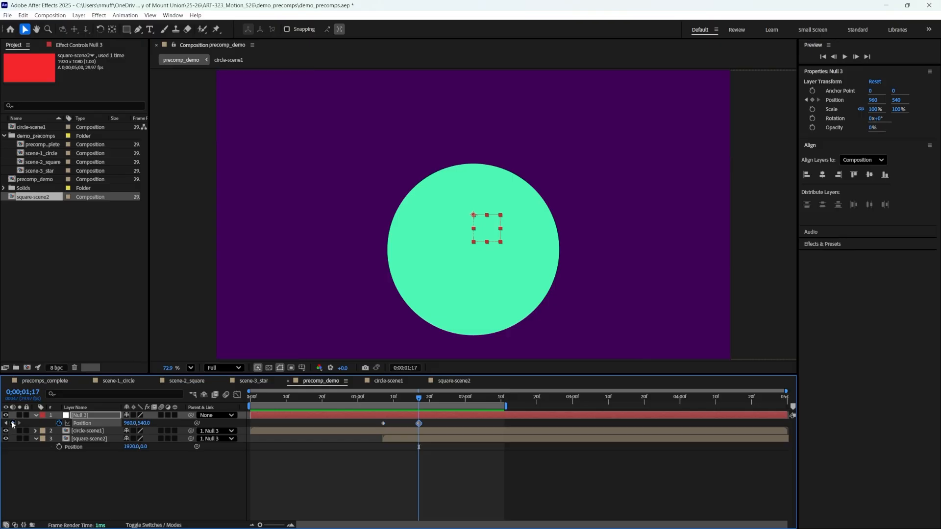
left_click(131, 424)
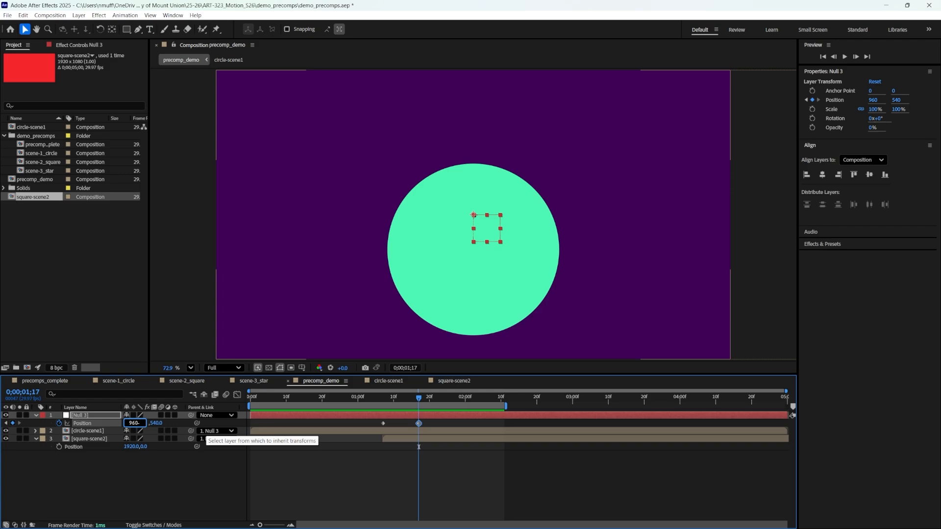
type("-192")
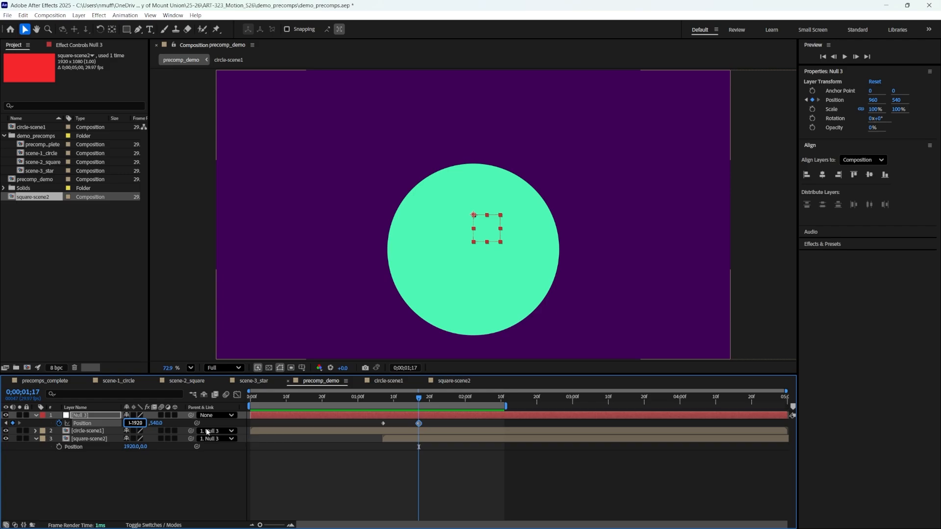
type("0")
key("Return")
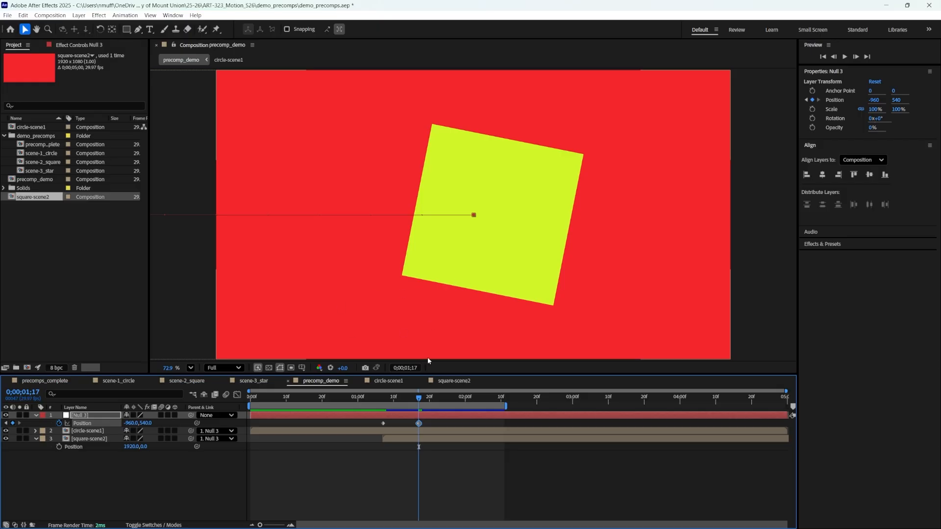
left_click_drag(419, 398, 370, 420)
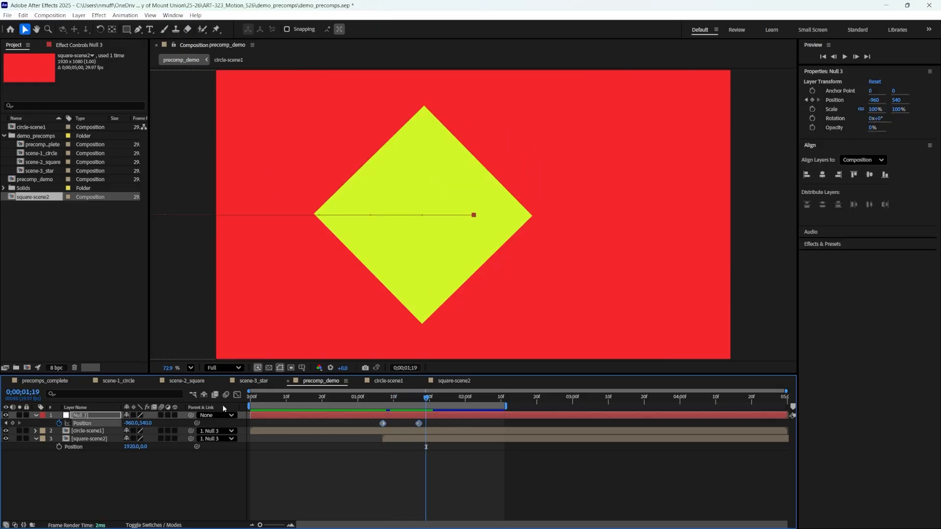
Apply Easy Ease In to both of the null's Position keyframes in the Graph Editor and preview the transition from the start.
left_click(237, 395)
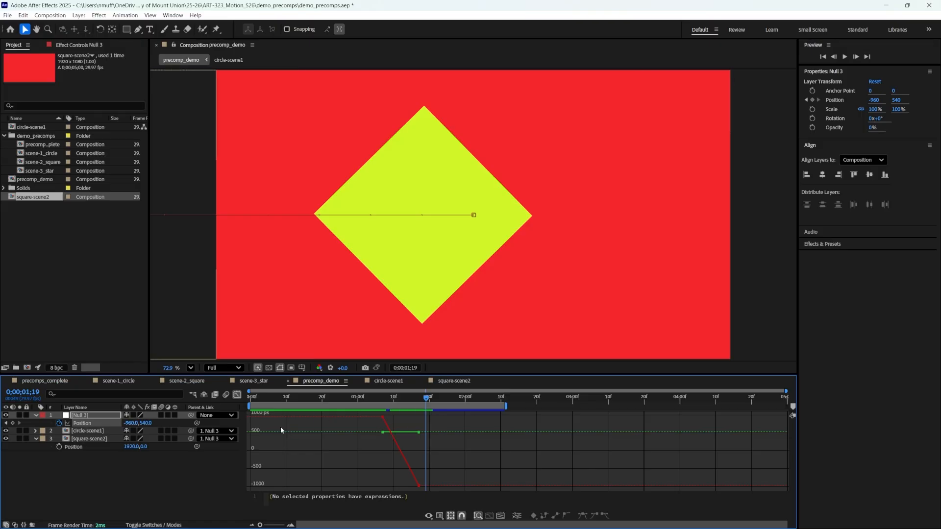
left_click(383, 418)
left_click(419, 488, "shift")
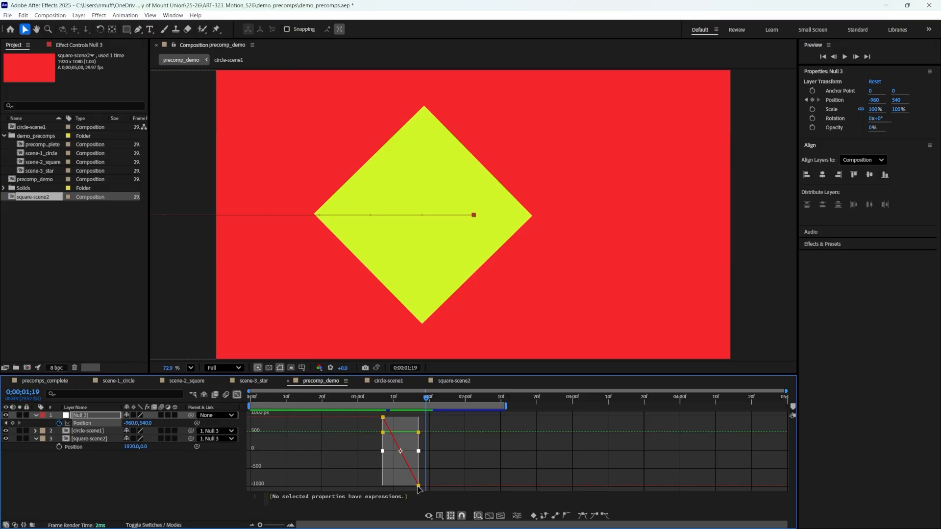
left_click(594, 515)
left_click_drag(428, 401, 259, 401)
key("space")
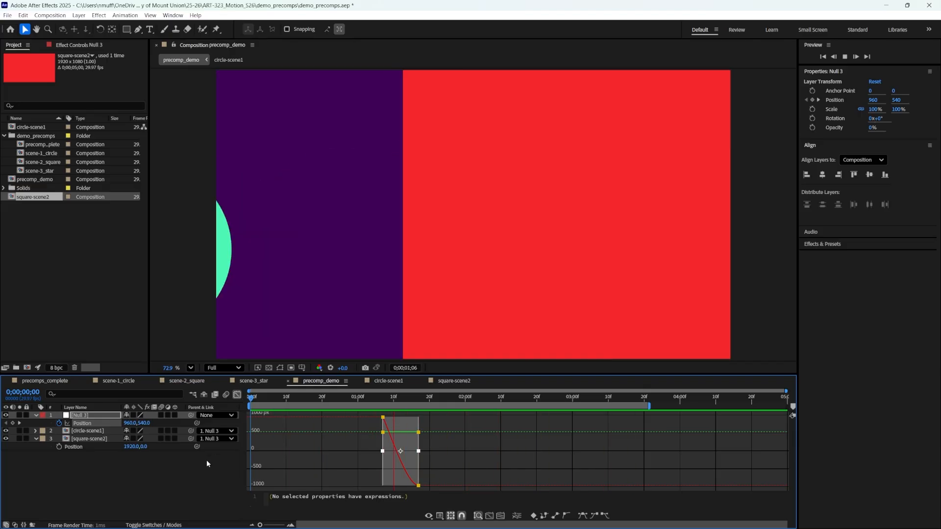
left_click(206, 460)
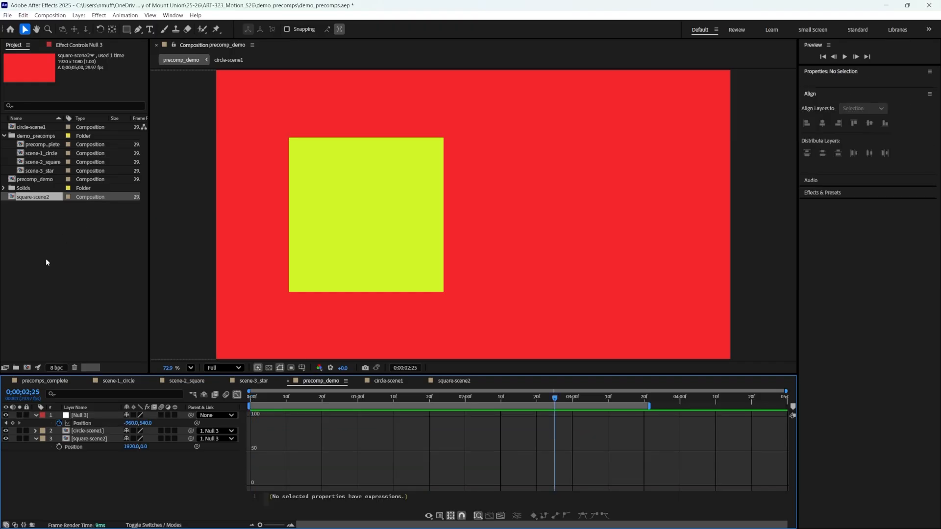
Duplicate the square-scene2 composition, rename the copy star-scene3, and open it.
left_click(40, 228)
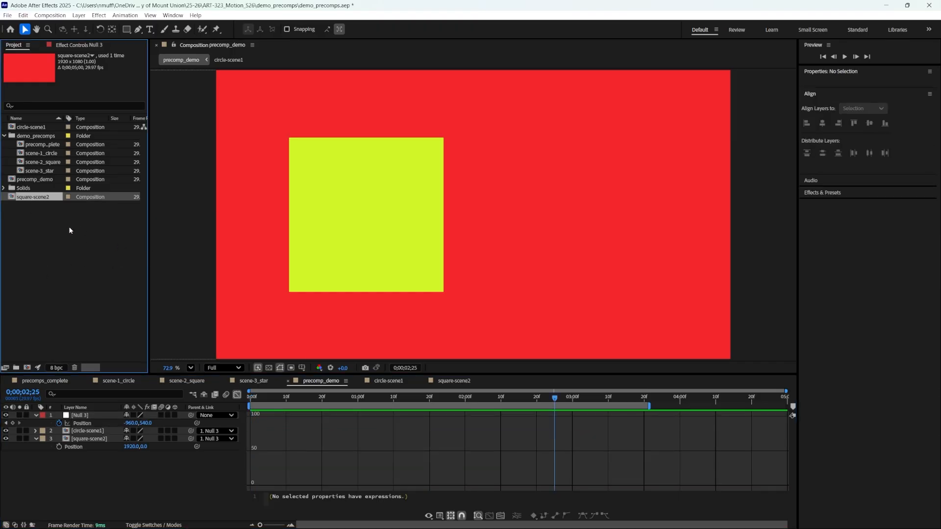
key("ctrl+d")
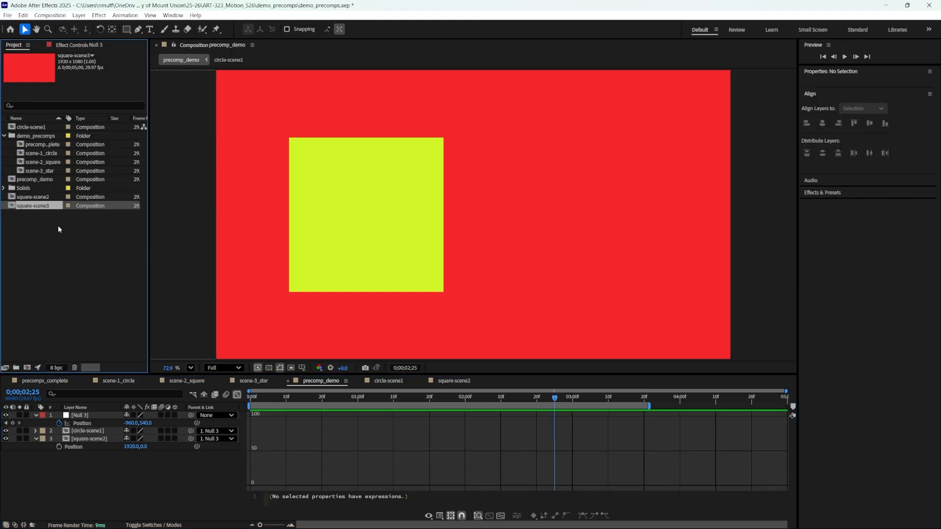
left_click(40, 207)
key("BackSpace")
key("BackSpace")
key("BackSpace")
key("BackSpace")
key("BackSpace")
key("BackSpace")
type("star")
key("Return")
double_click(27, 206)
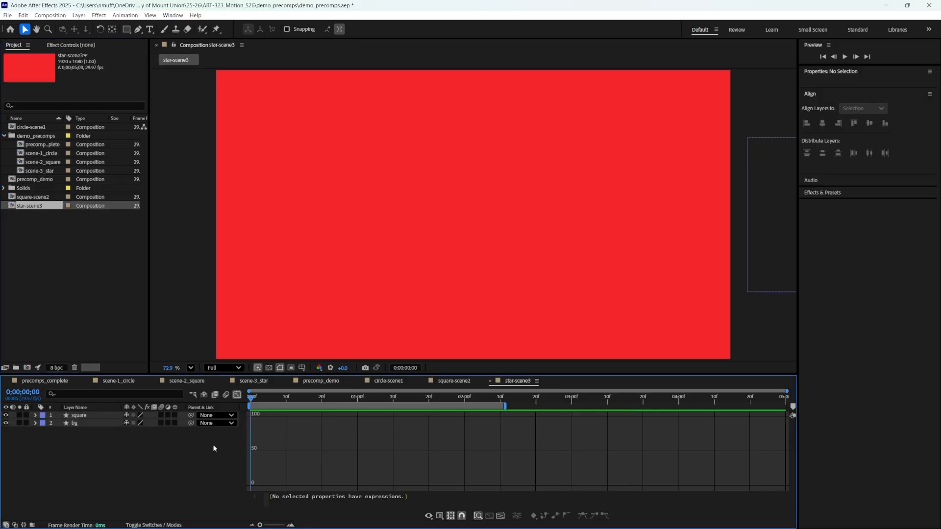
Change the bg layer's fill to the mint green 4CF7B4 with the eyedropper.
left_click(84, 423)
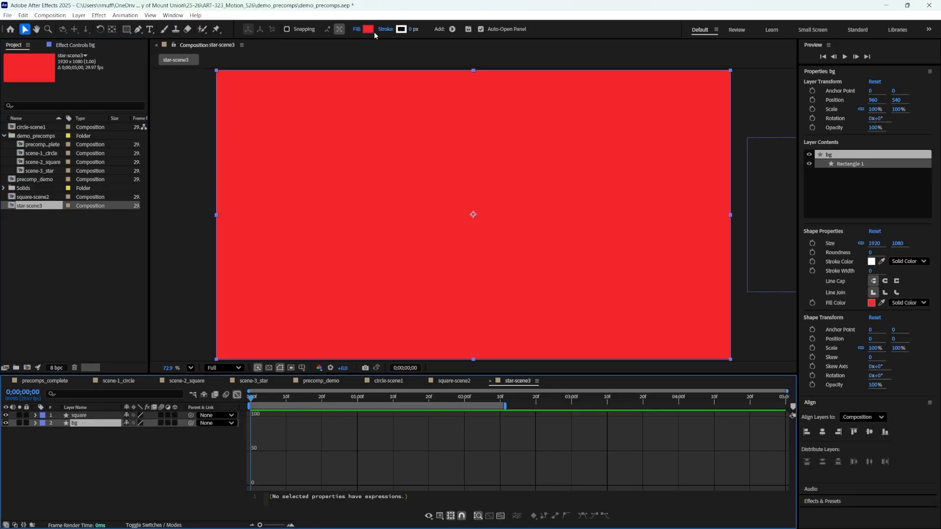
left_click(366, 29)
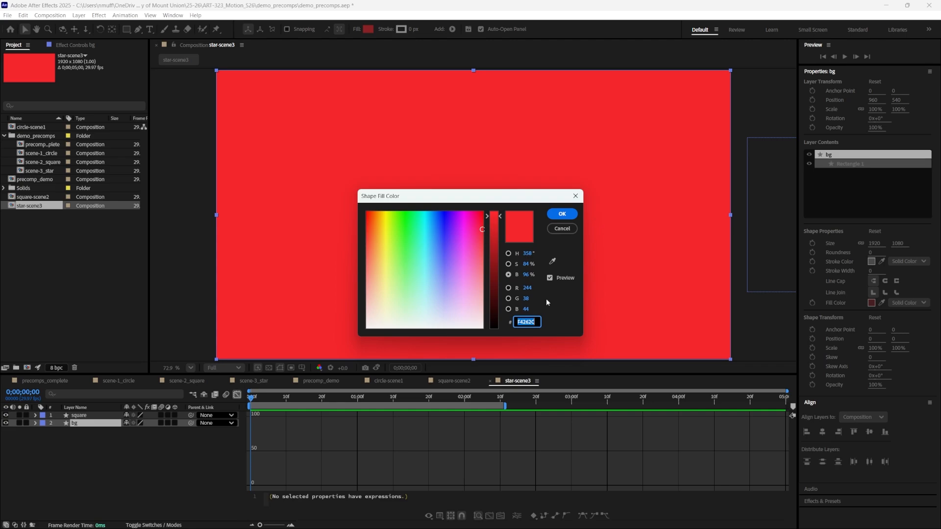
left_click(552, 261)
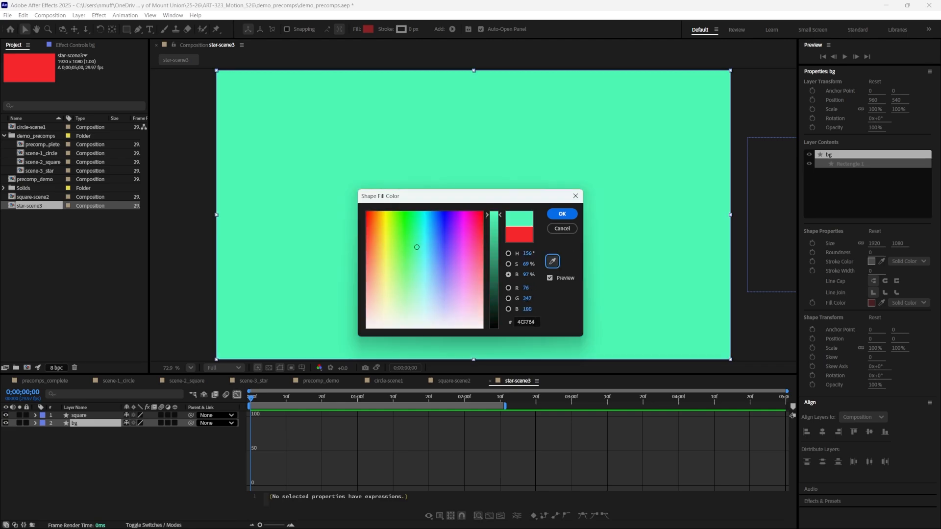
left_click(799, 195)
left_click(563, 215)
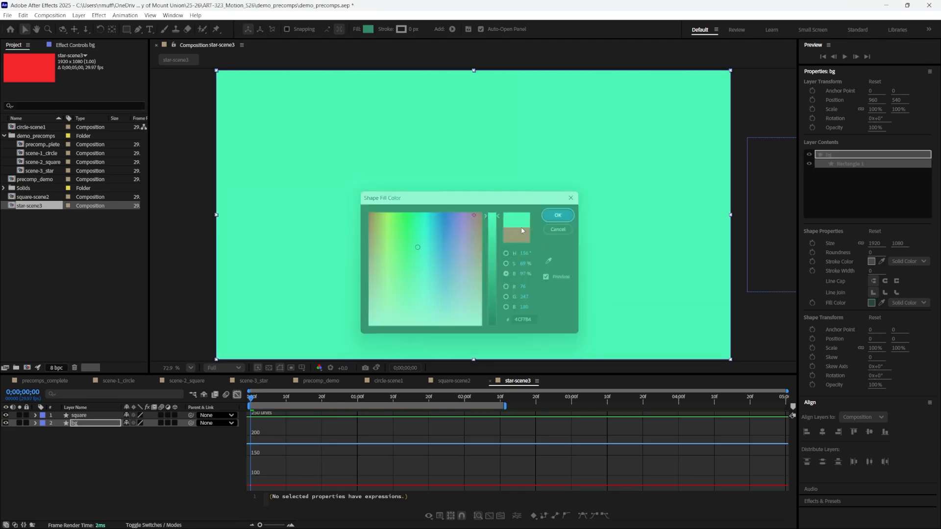
Leave the Graph Editor, reveal the square layer's animated properties, and scrub to 0;00;00;14.
left_click(237, 395)
left_click(90, 415)
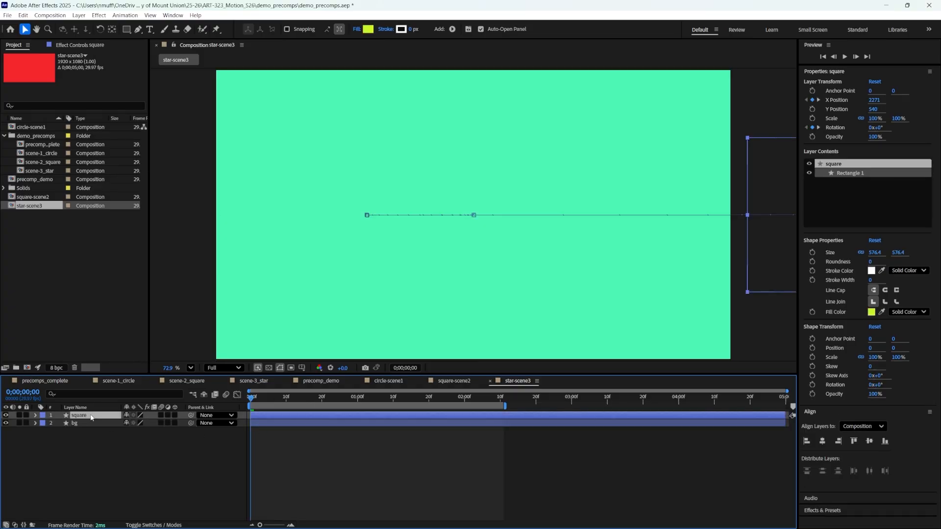
key("u")
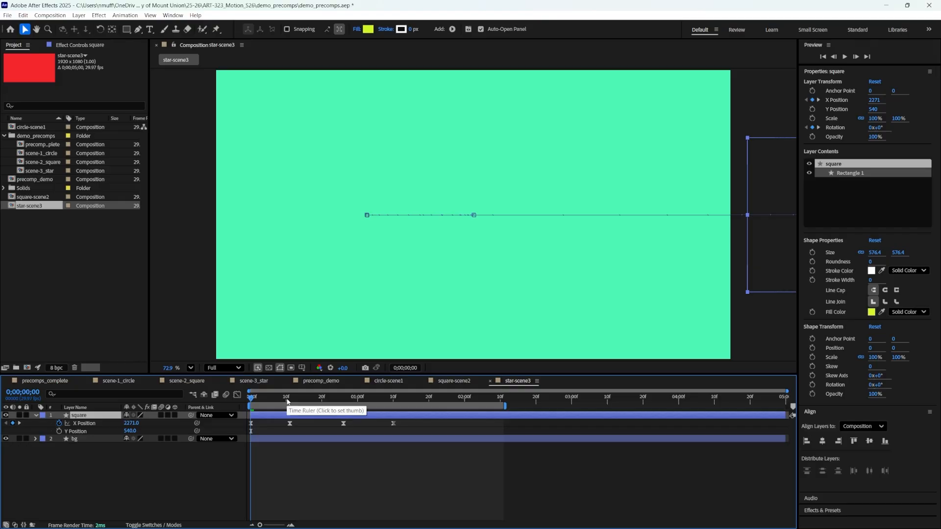
left_click_drag(287, 402, 248, 400)
mouse_move(307, 403)
left_mouse_down()
mouse_move(276, 403)
mouse_move(302, 404)
left_mouse_up()
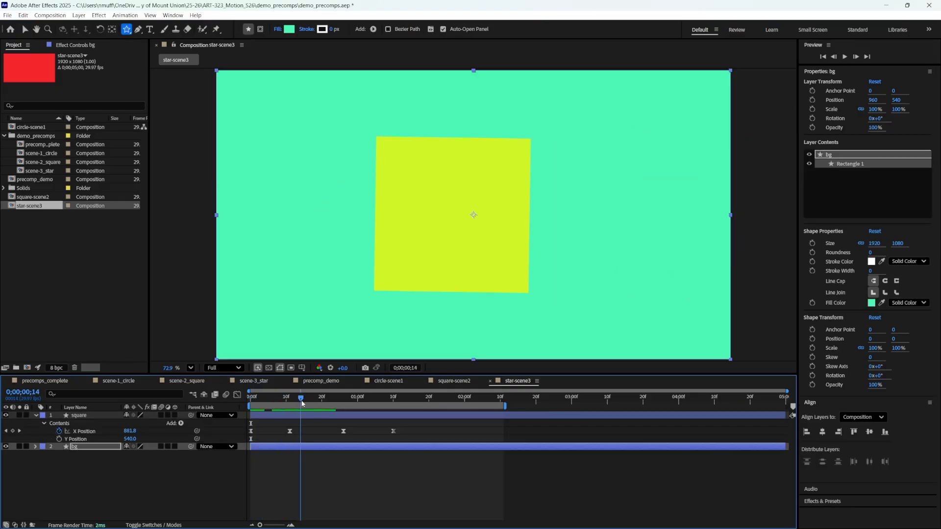
With no layer selected, draw a star over the yellow square on a new shape layer with the Star tool.
left_click(107, 486)
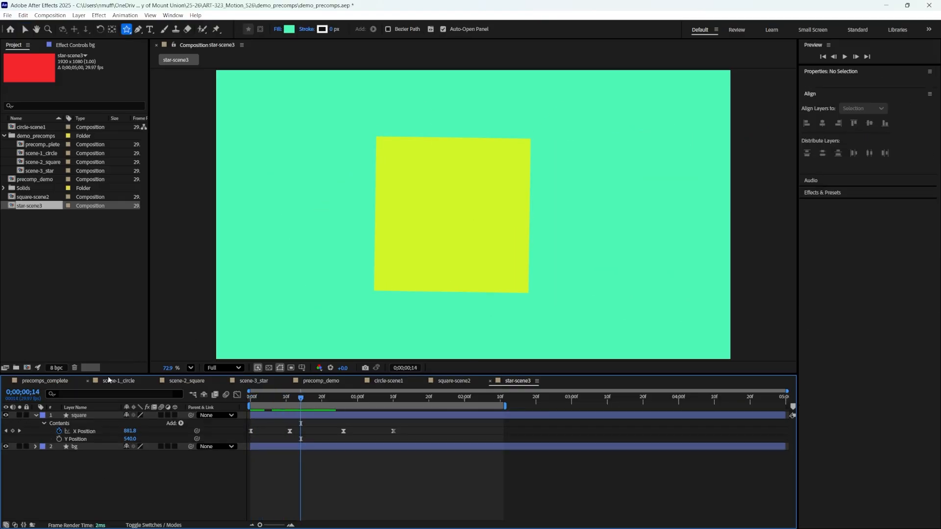
left_click(129, 33)
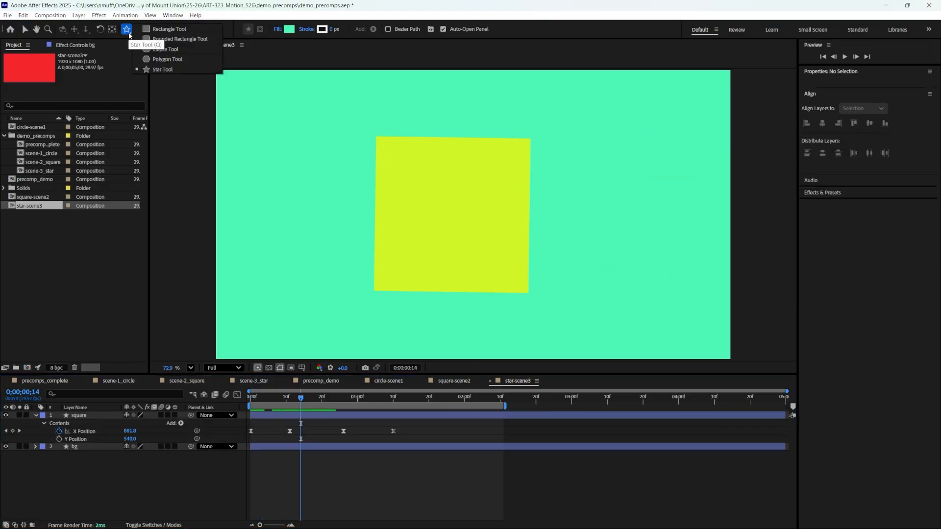
left_click(164, 69)
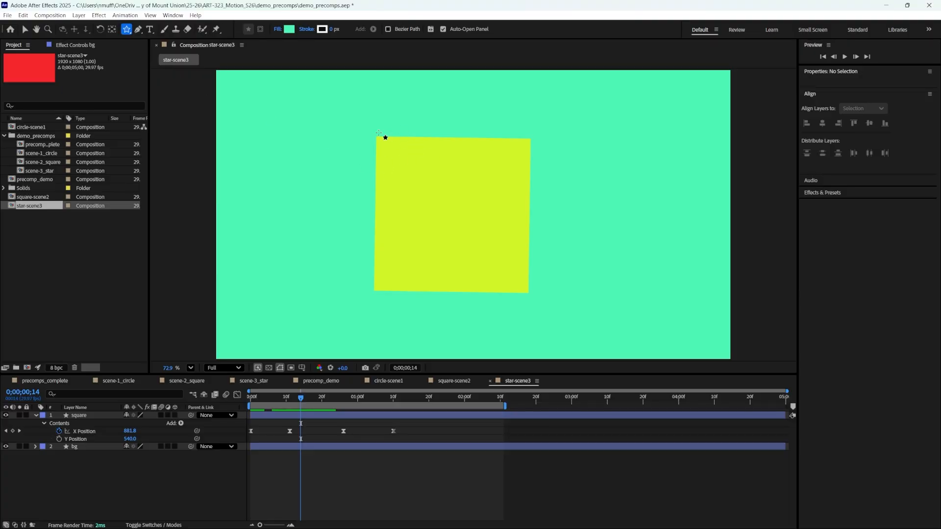
mouse_move(443, 209)
left_mouse_down()
mouse_move(471, 214)
mouse_move(503, 248)
mouse_move(518, 243)
left_mouse_up()
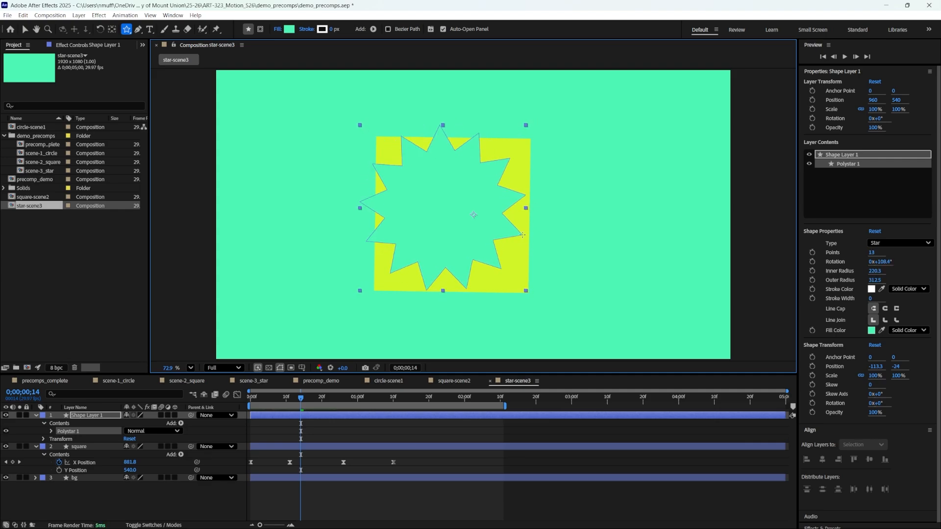
Adjust the star to 16 points with an outer radius of about 306 and a rotation of about 121°.
key("Down")
key("Down")
key("Down")
key("Down")
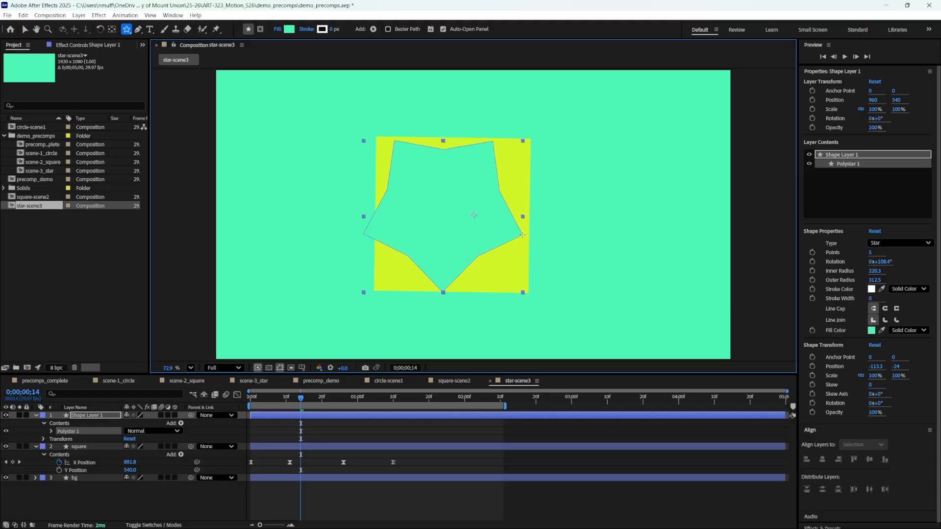
key("Up")
key("Up")
key("Up")
key("Up")
key("Up")
key("Up")
key("Up")
key("Up")
key("Up")
key("Up")
key("Up")
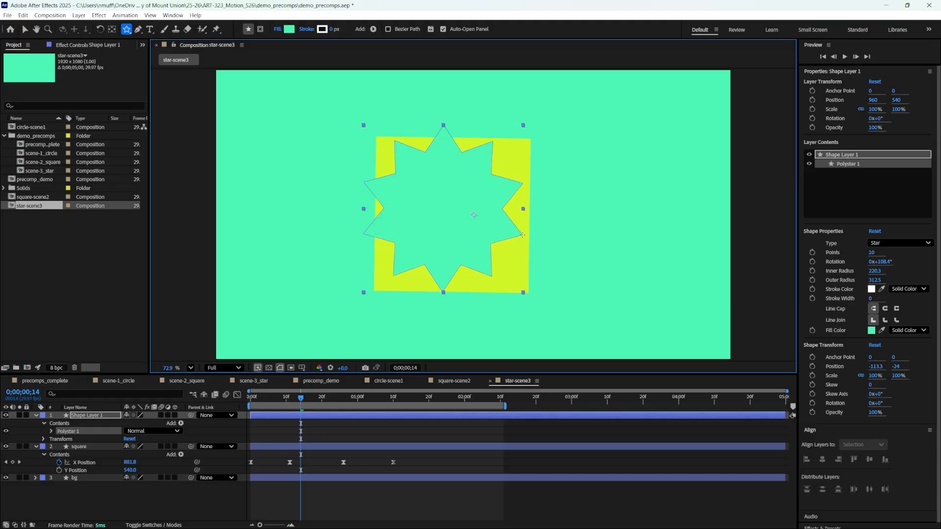
key("Up")
key("Up")
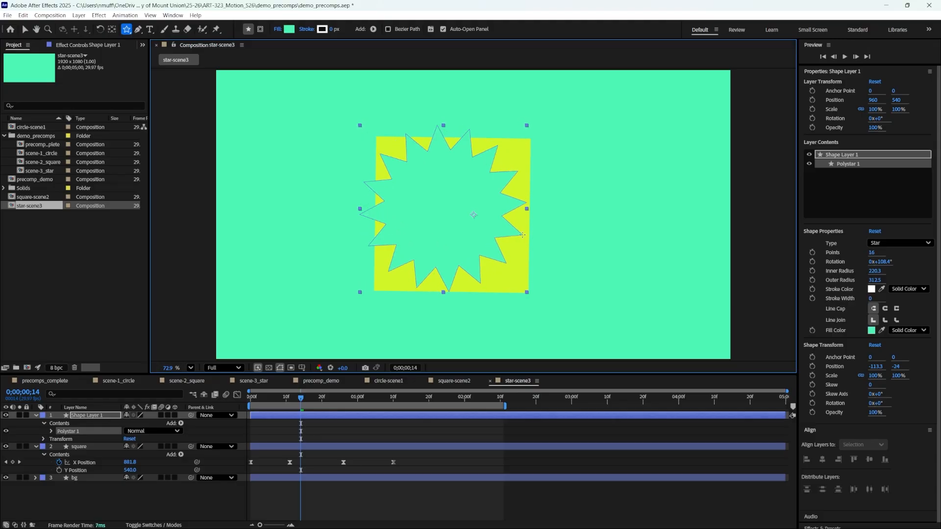
mouse_move(519, 236)
left_mouse_down()
mouse_move(549, 205)
mouse_move(527, 226)
mouse_move(532, 221)
mouse_move(514, 223)
mouse_move(562, 209)
mouse_move(532, 230)
mouse_move(578, 211)
mouse_move(521, 244)
mouse_move(515, 236)
mouse_move(506, 248)
mouse_move(513, 250)
left_mouse_up()
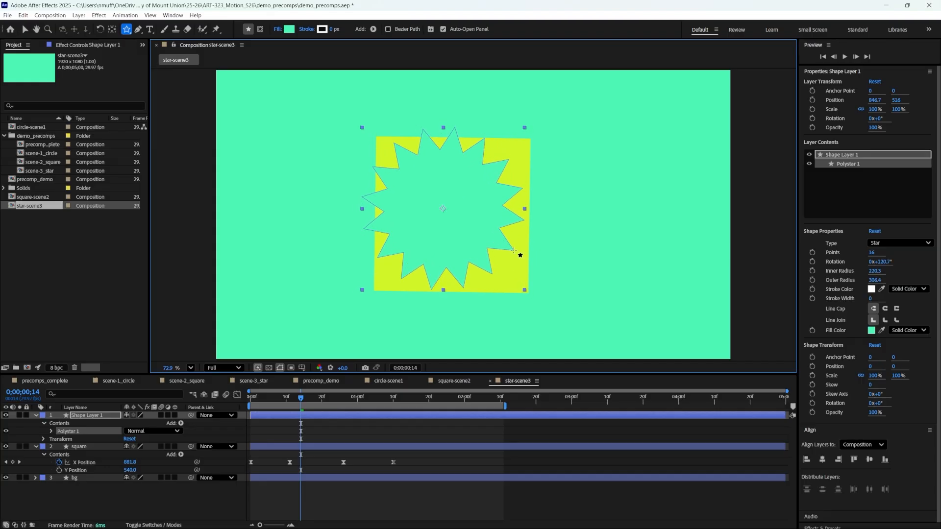
Centre the star horizontally and vertically in the composition and change its fill to hot pink with the eyedropper.
key("v")
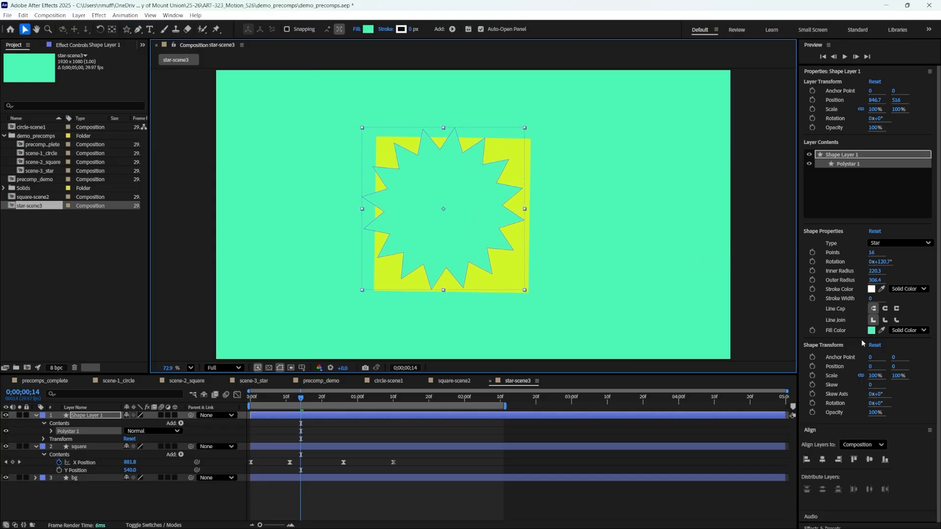
left_click(823, 459)
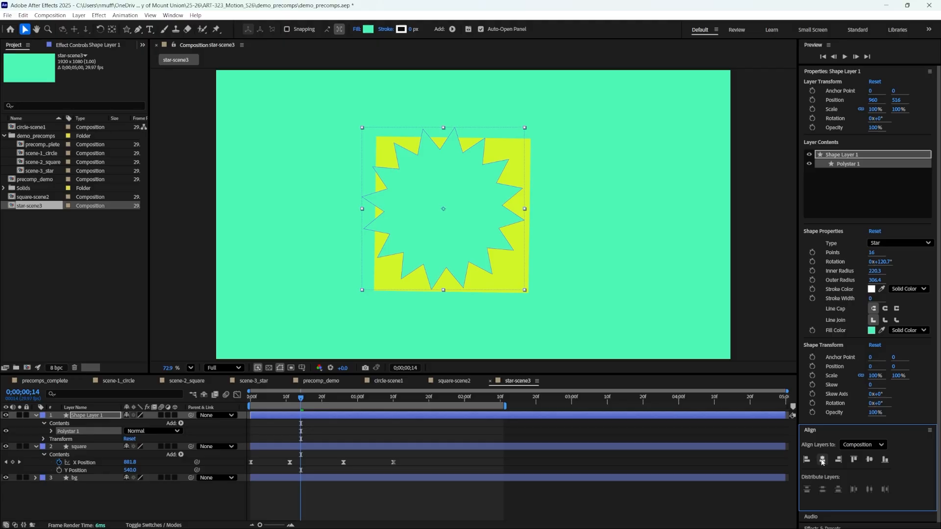
left_click(870, 459)
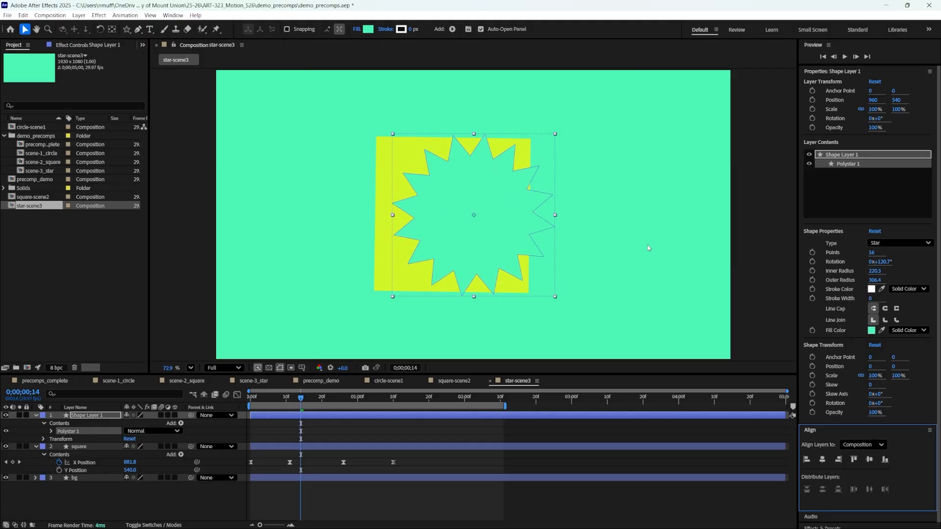
left_click(881, 331)
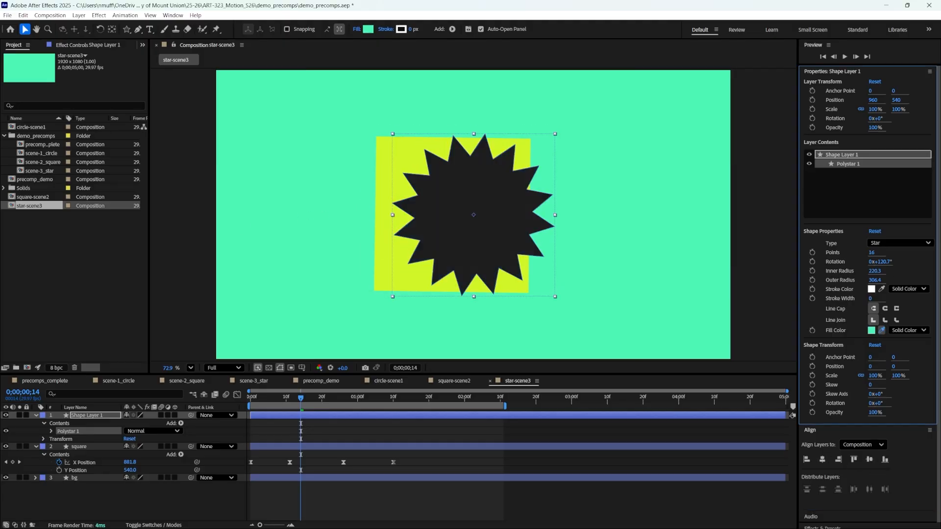
left_click(940, 196)
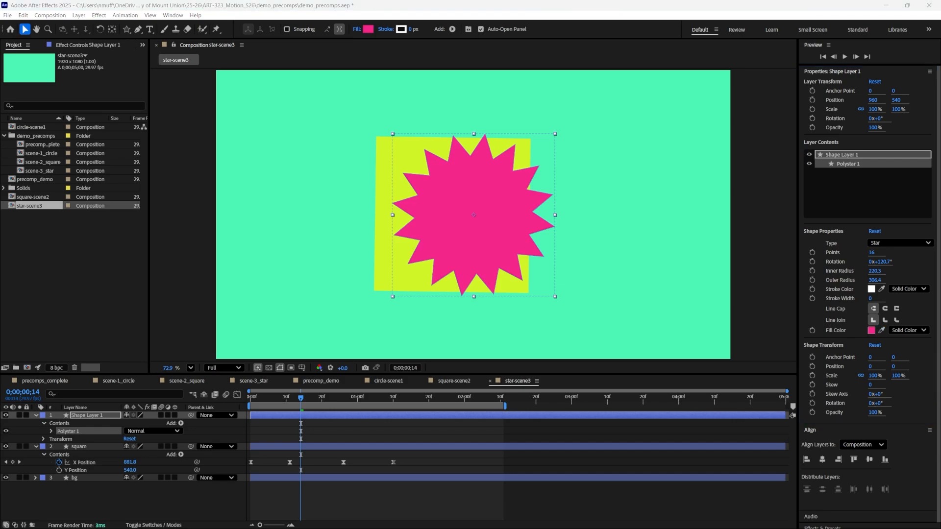
Return to the start of the composition and rename the star's shape layer to star.
left_click_drag(302, 393, 290, 407)
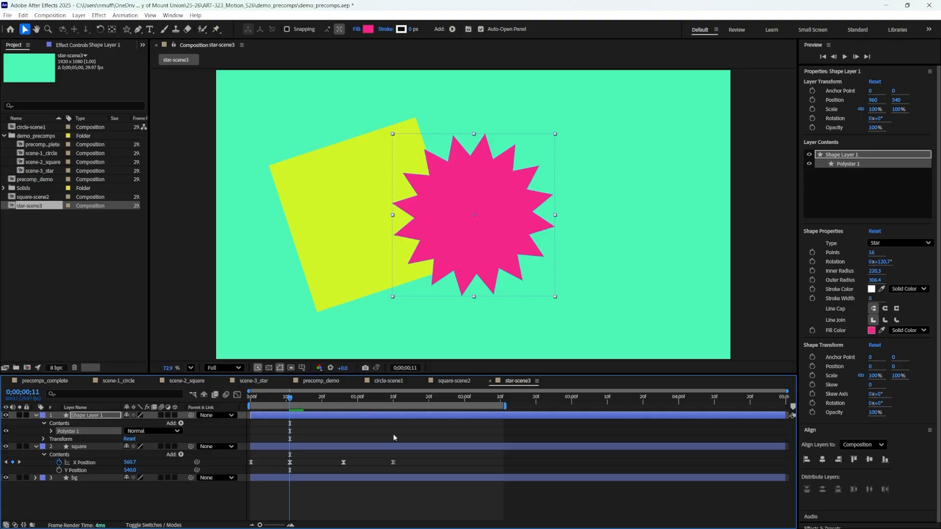
key("Home")
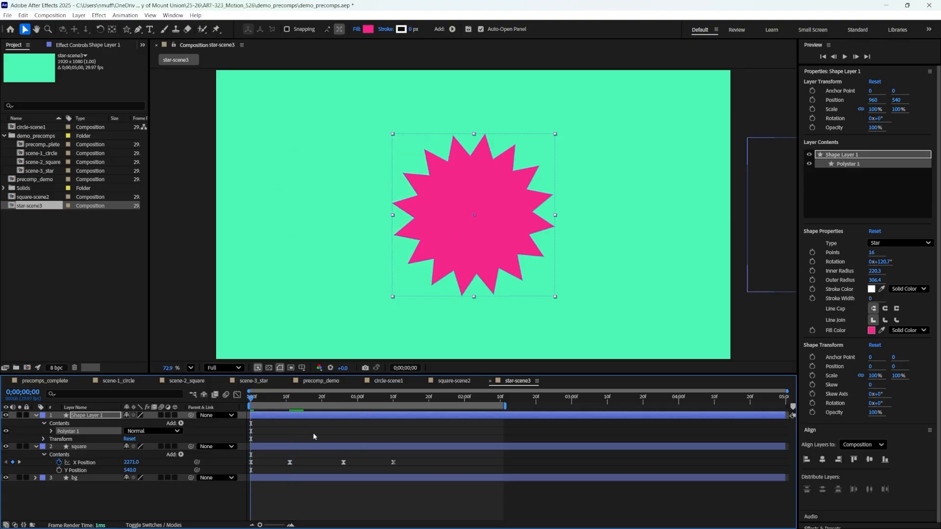
left_click(91, 416)
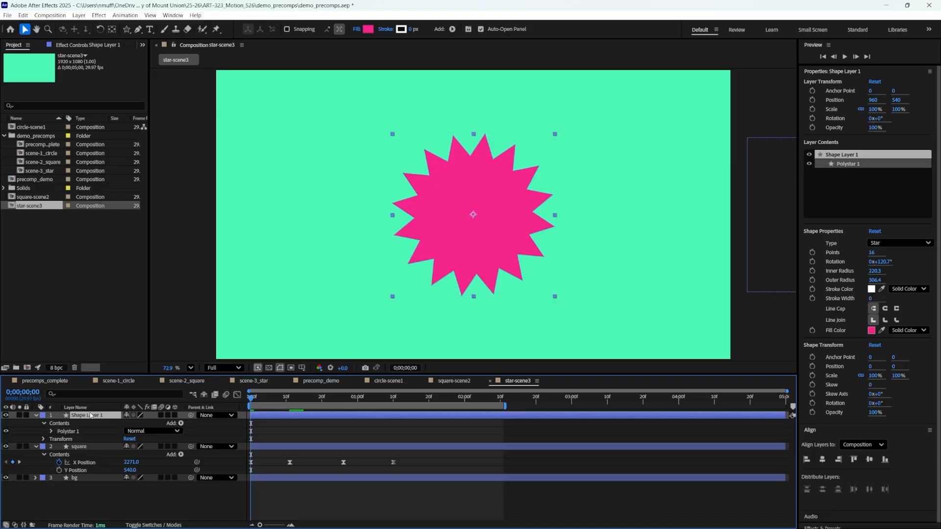
type("star")
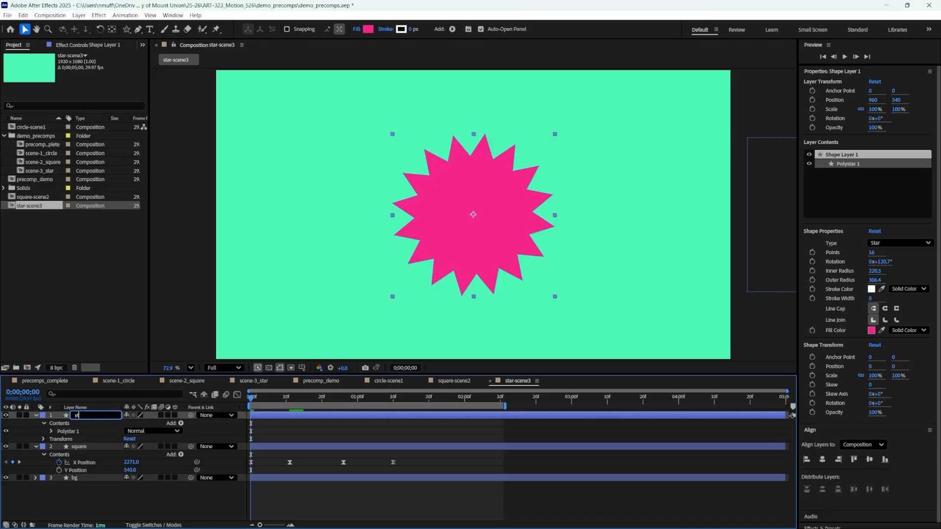
key("Return")
Keyframe the star layer's Scale at 100% at 0;00;00;00 and 0;00;01;10.
key("s")
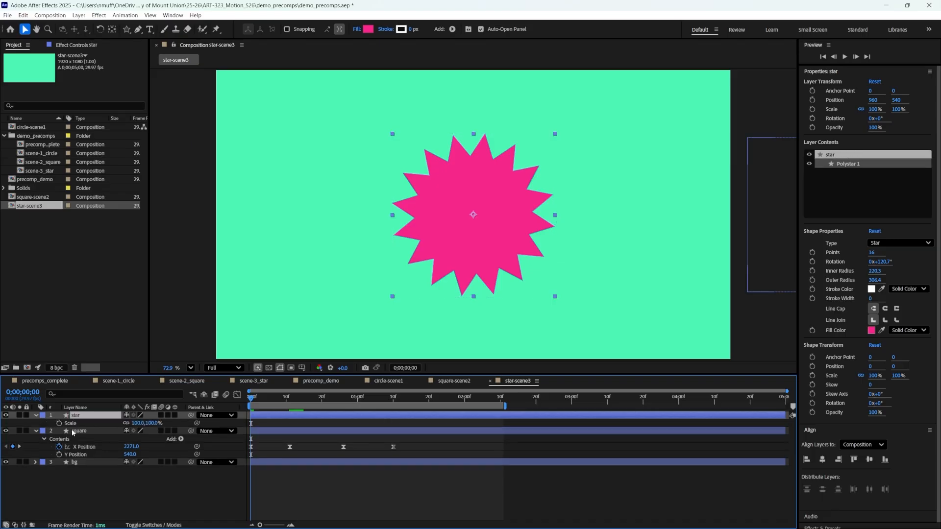
left_click(59, 423)
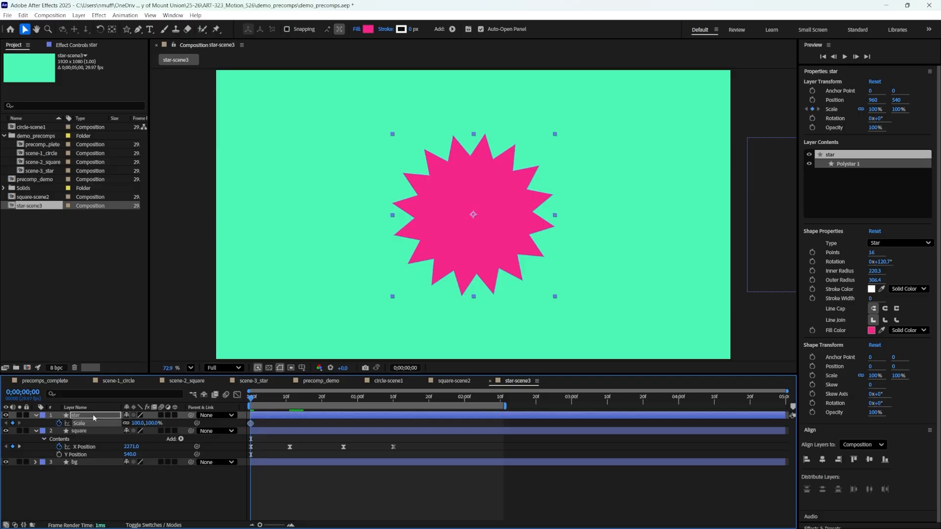
key("space")
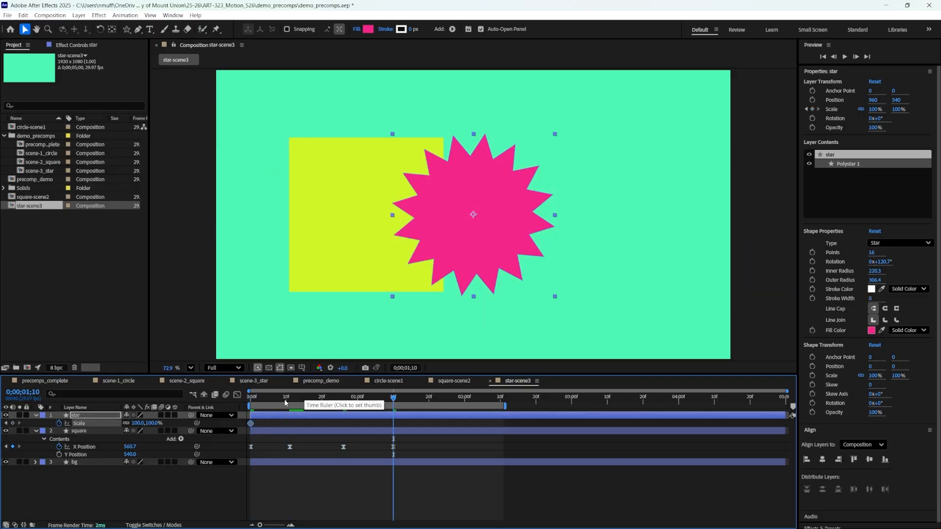
left_click(13, 423)
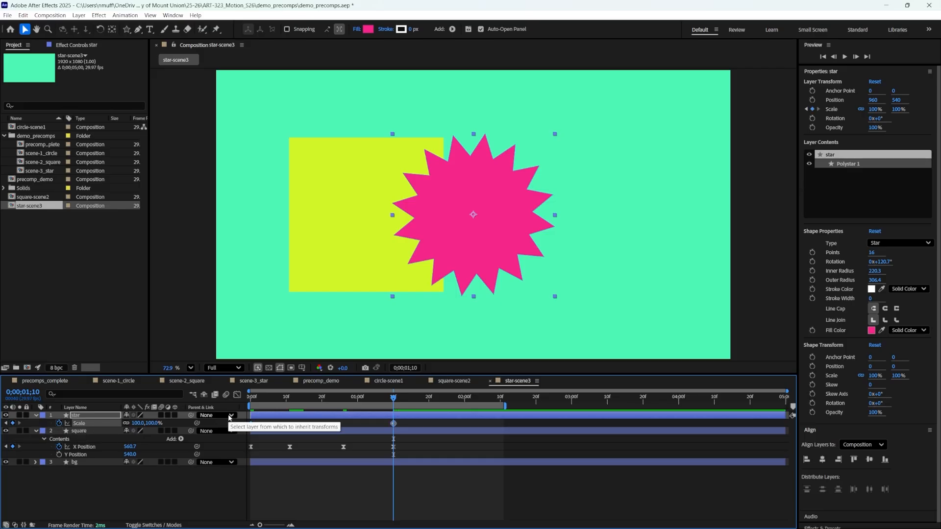
Set the star's Scale to 0% at its first keyframe and preview the growth animation.
key("j")
key("j")
key("j")
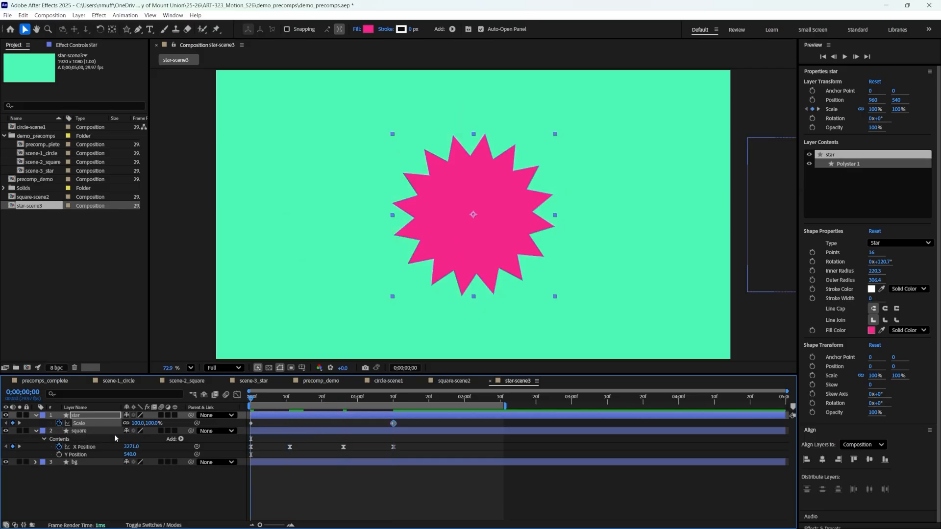
left_click(139, 423)
type("0")
key("Return")
key("space")
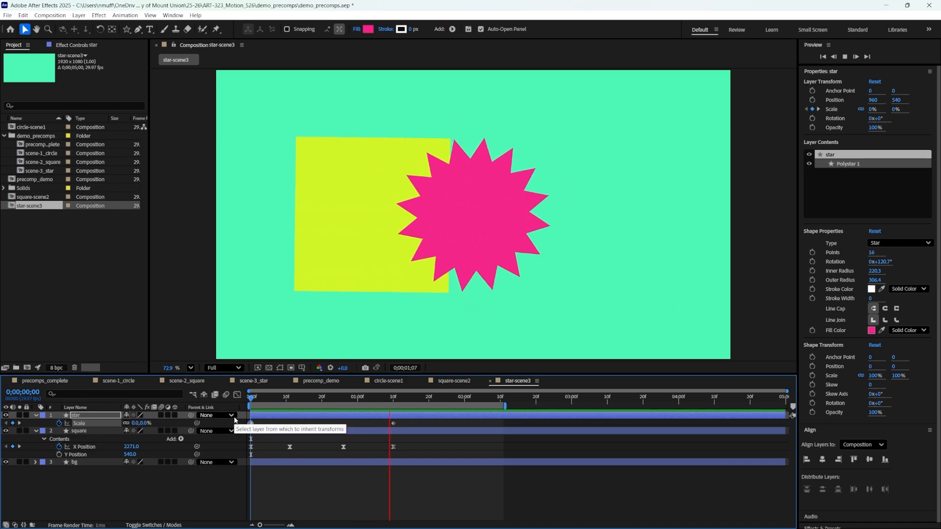
key("space")
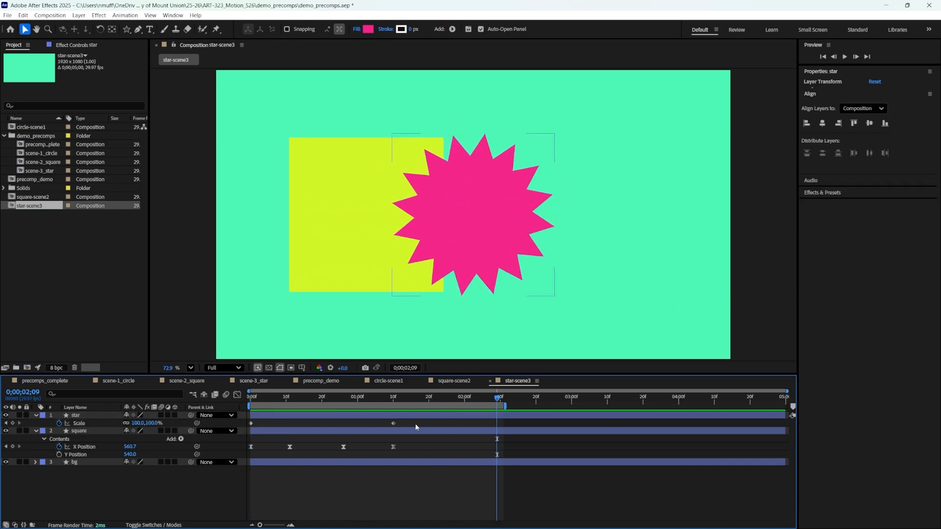
Apply Easy Ease In to both of the star's Scale keyframes in the Graph Editor.
left_click_drag(416, 424, 267, 431)
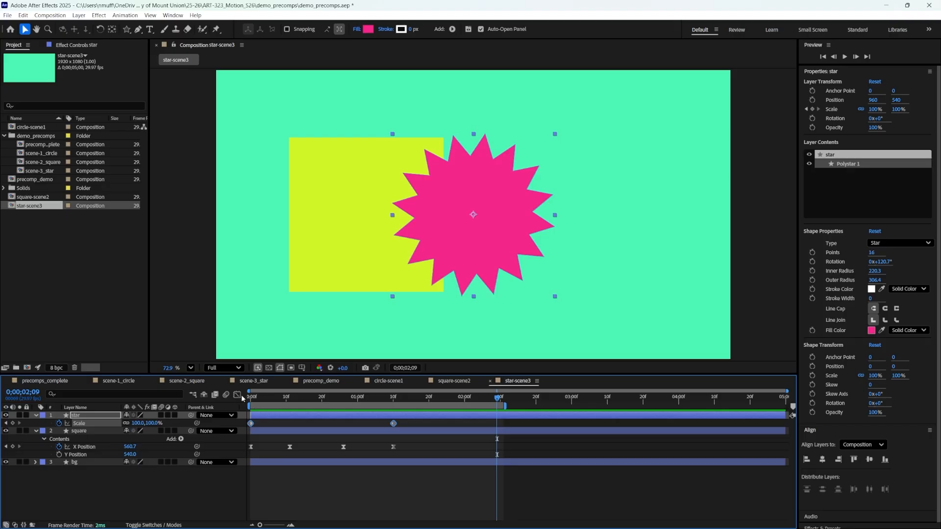
left_click(238, 395)
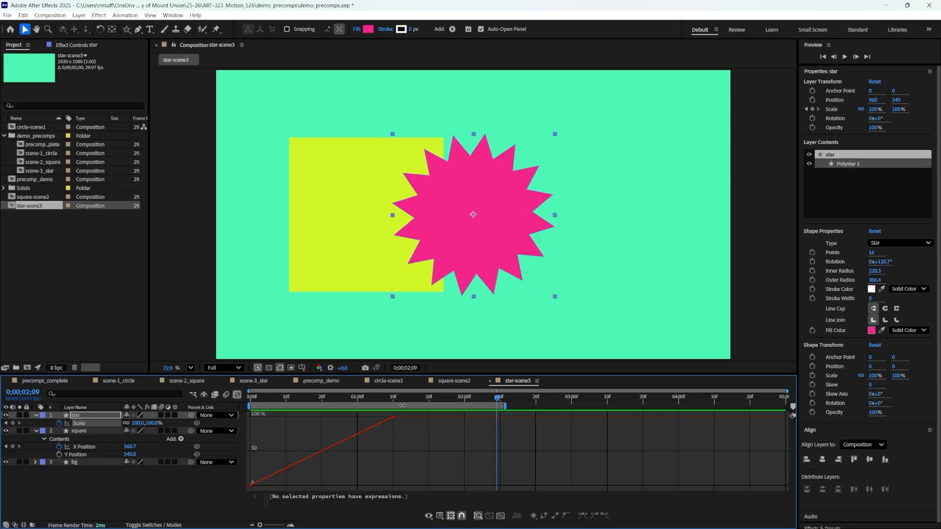
left_click_drag(402, 413, 248, 491)
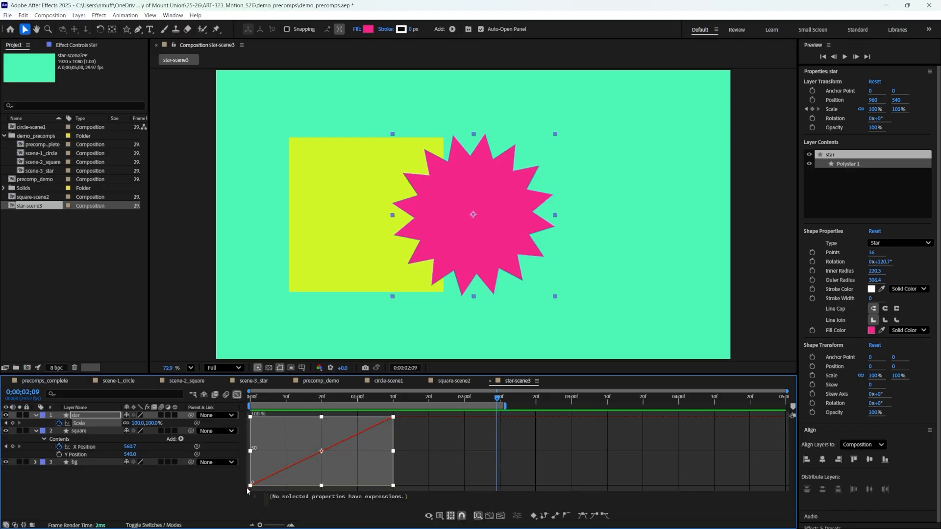
left_click(594, 516)
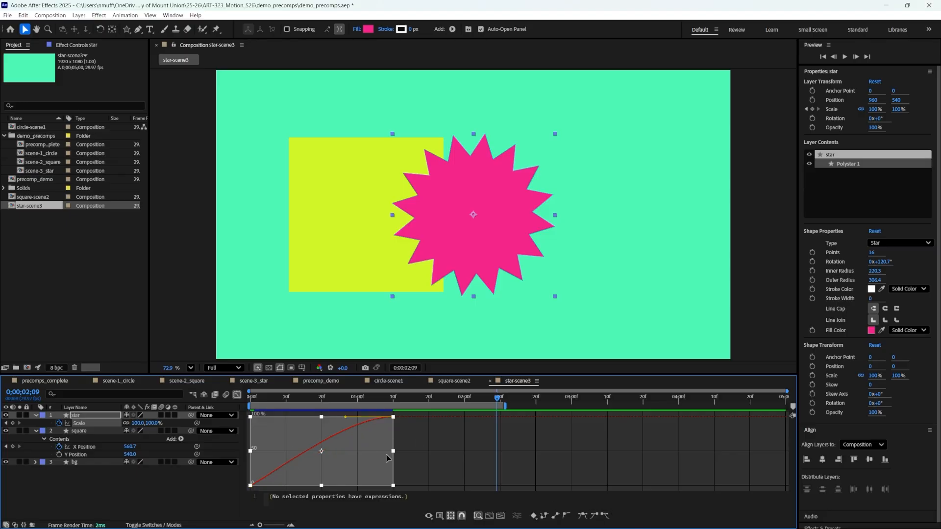
Reshape the star's Scale curve to rise steeply at the start and overshoot 100% before the last keyframe, previewing the motion.
scroll(308, 462, "up", 2)
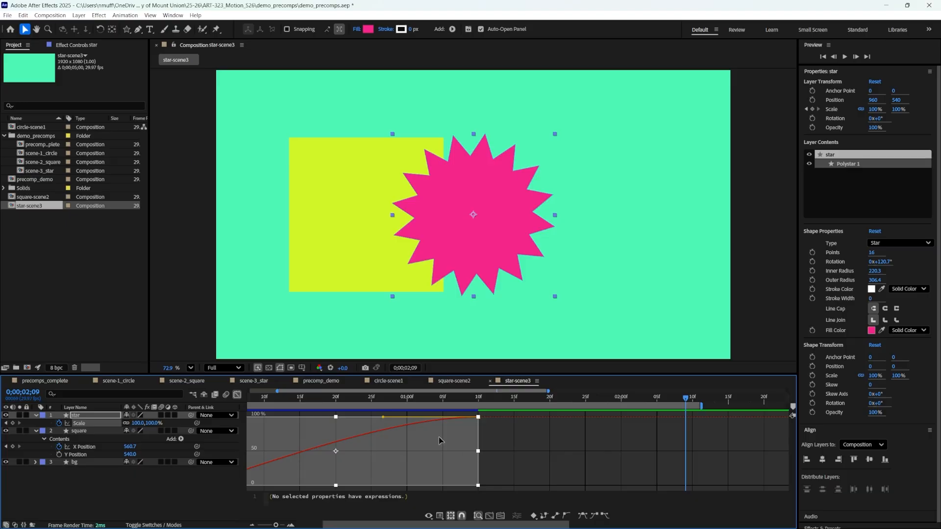
left_click(504, 448)
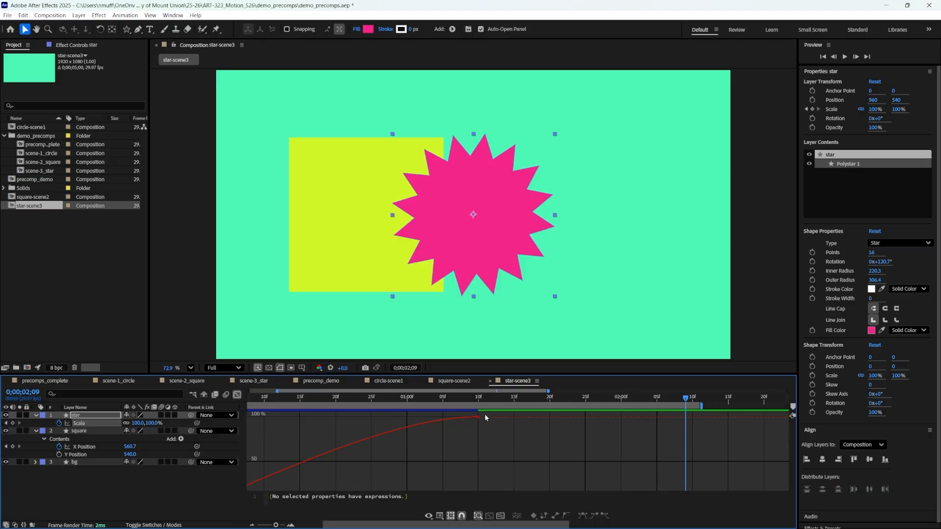
left_click_drag(485, 416, 253, 489)
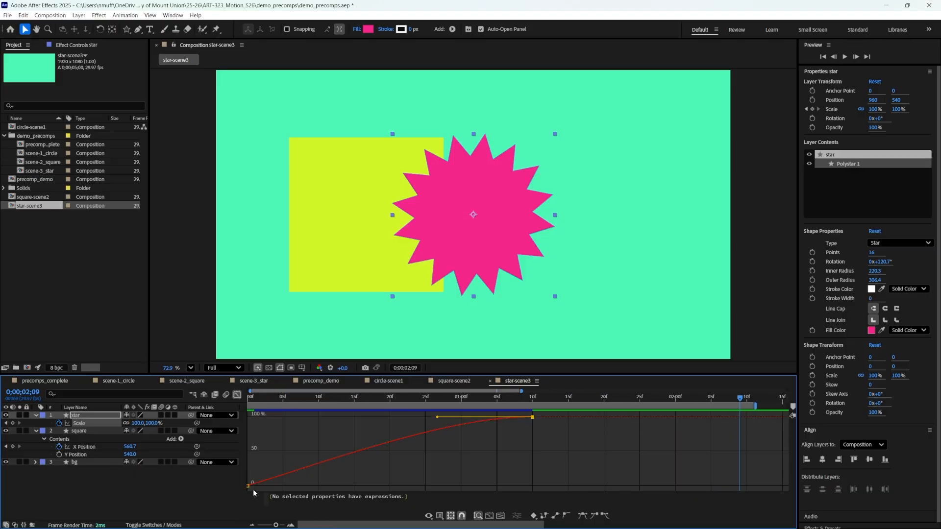
scroll(357, 437, "down", 2)
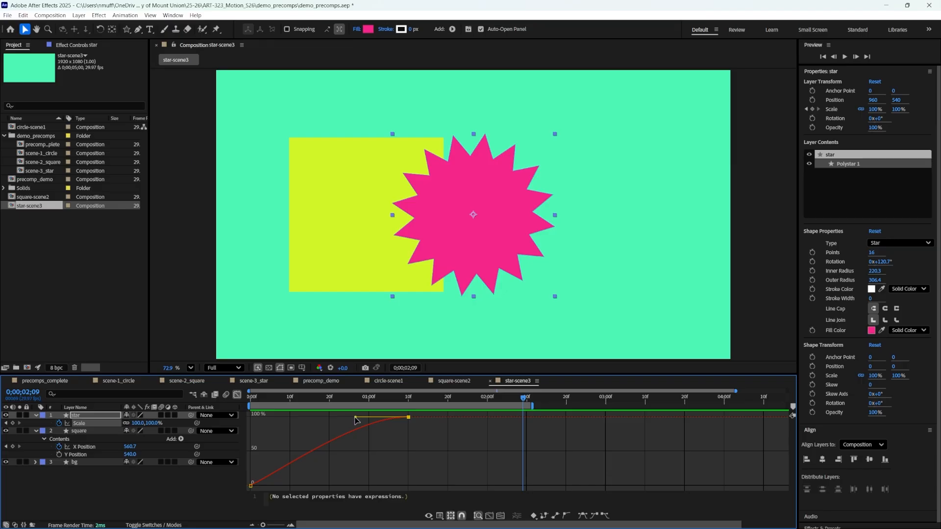
left_click_drag(355, 418, 380, 425)
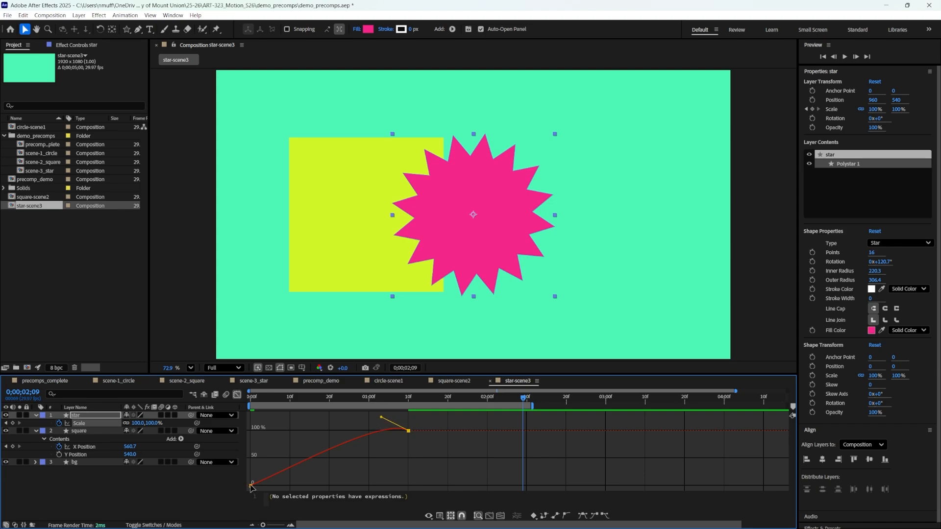
left_click_drag(255, 485, 268, 443)
key("space")
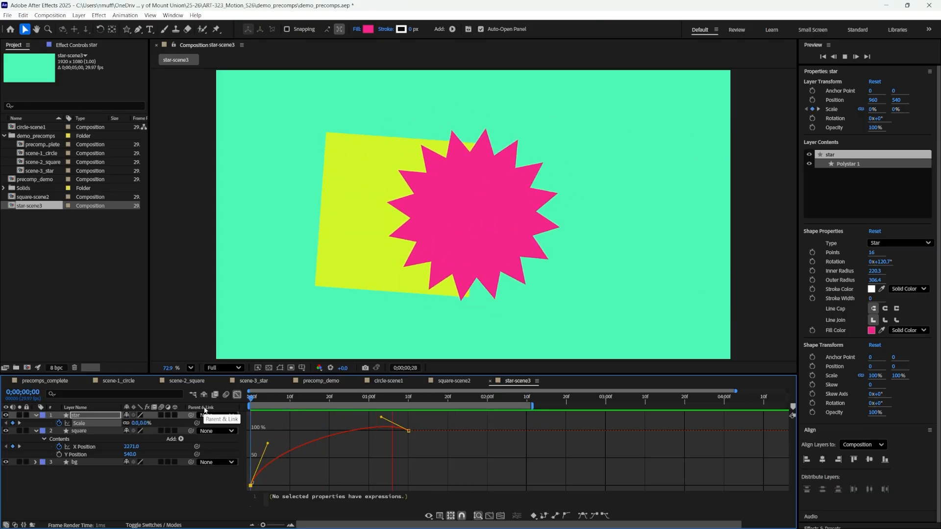
key("space")
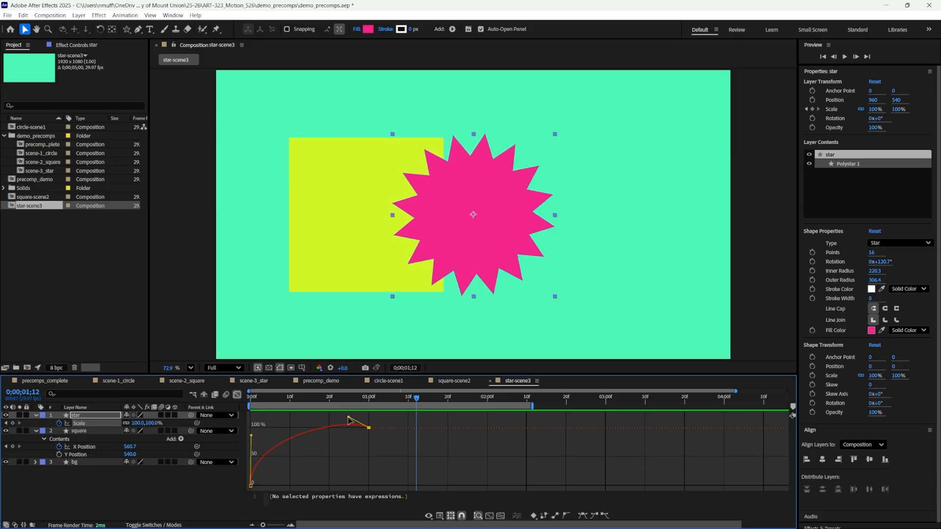
Move the star's last Scale keyframe earlier to 0;00;00;20 and preview the faster growth.
key("Home")
key("space")
key("space")
left_click_drag(369, 426, 311, 404)
key("Home")
key("space")
key("space")
key("Home")
key("space")
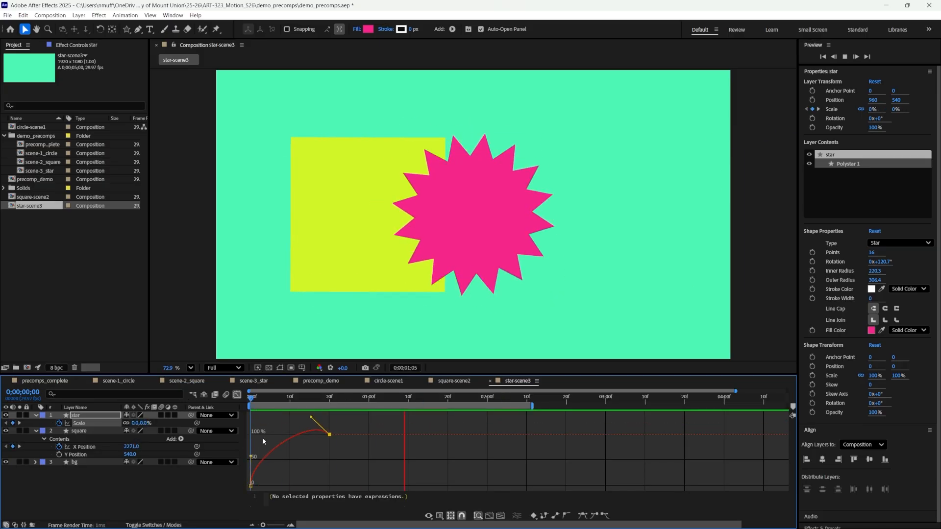
key("space")
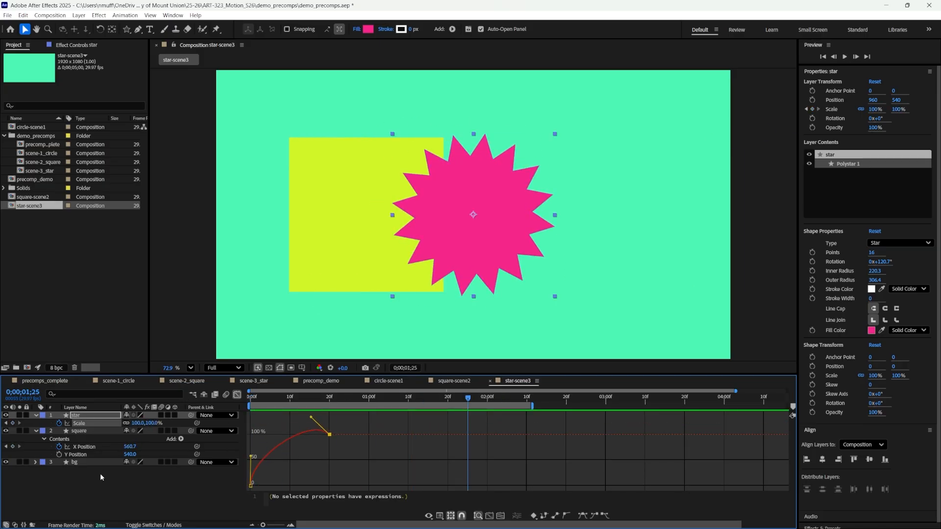
Reveal the star layer's Rotation and keyframe it at 0° at the start of the composition.
left_click(100, 474)
left_click(83, 413)
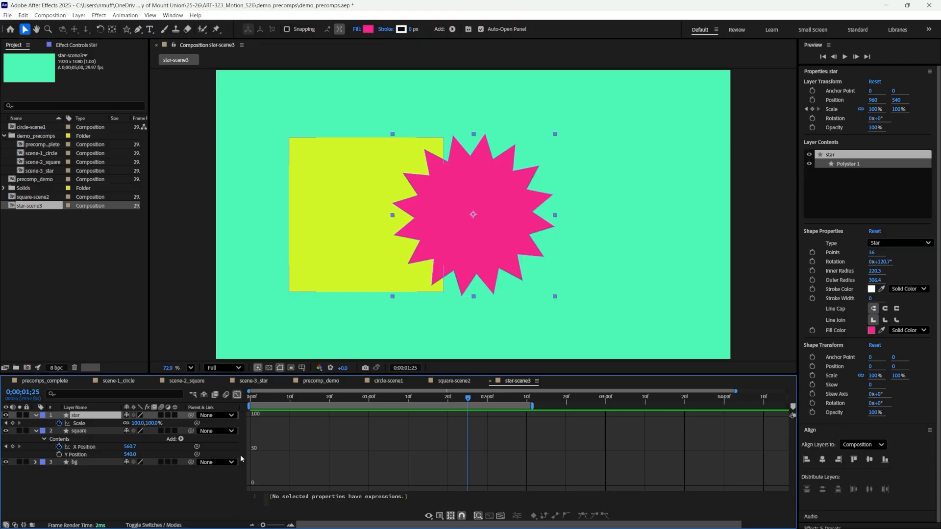
key("r")
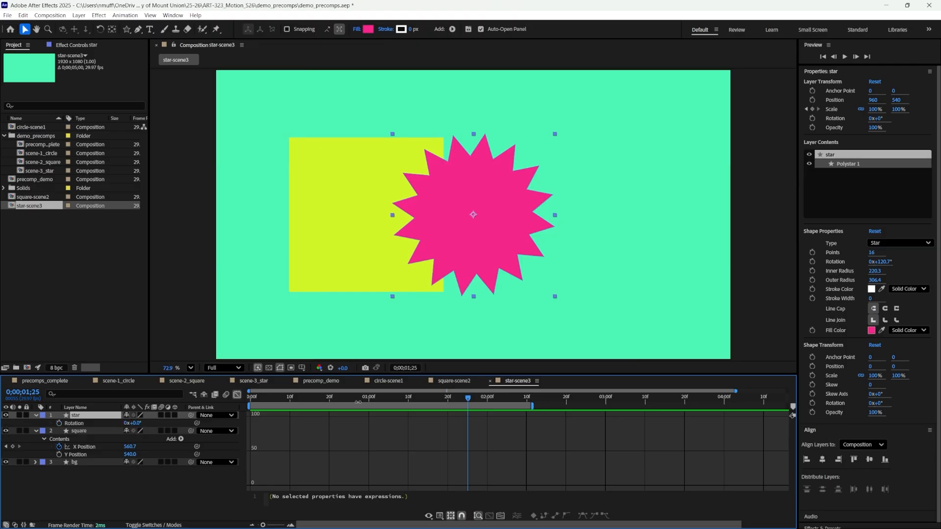
left_click_drag(365, 403, 301, 403)
key("Home")
left_click(59, 423)
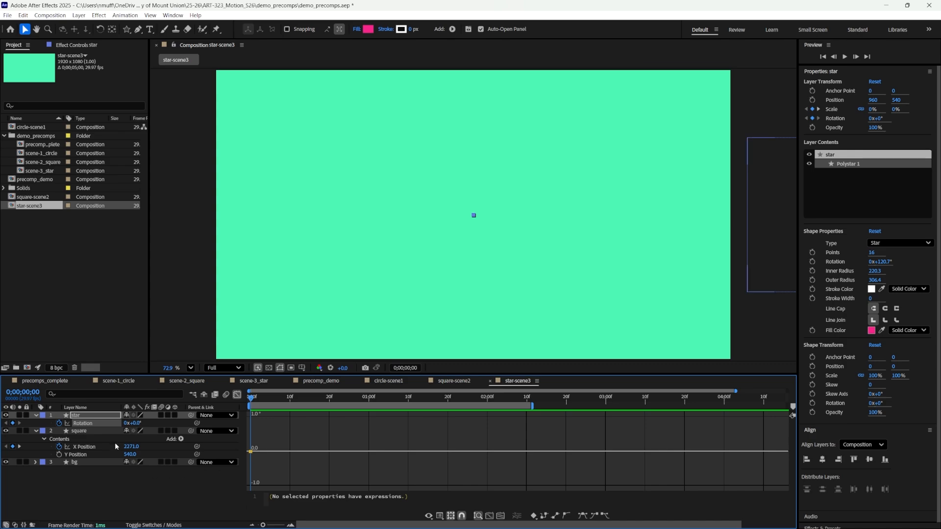
Display the star's Scale alongside its Rotation and set Rotation to 1x+0° at 0;00;00;20.
key("shift+s")
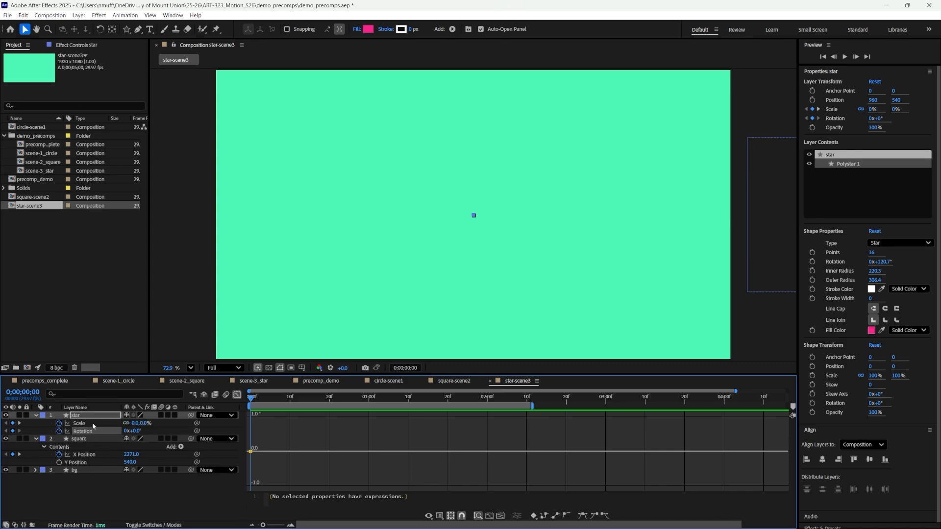
left_click(93, 424, "shift")
mouse_move(343, 398)
left_mouse_down()
mouse_move(322, 397)
mouse_move(329, 402)
left_mouse_up()
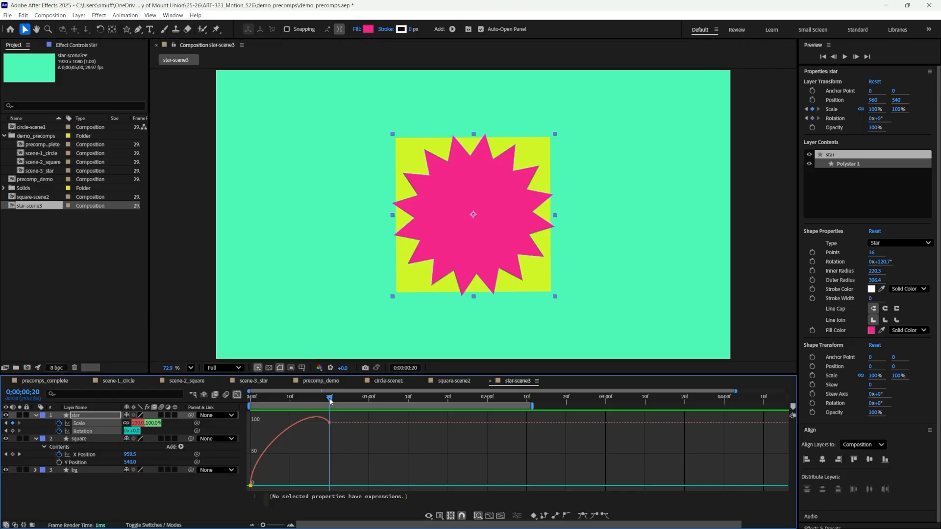
left_click(129, 431)
type("1")
key("Return")
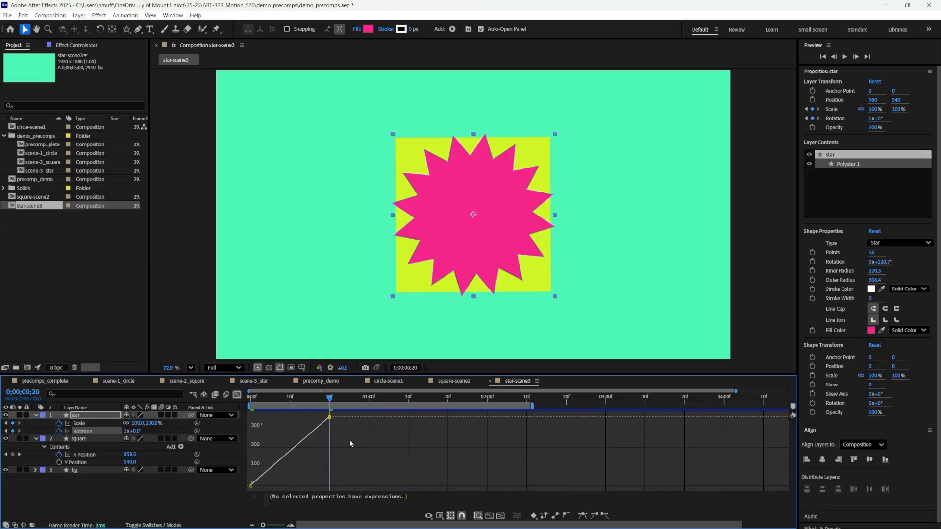
Apply Easy Ease Out to the star's Rotation keyframes, shape the curve to start fast and settle slowly, and preview.
left_click_drag(338, 412, 241, 490)
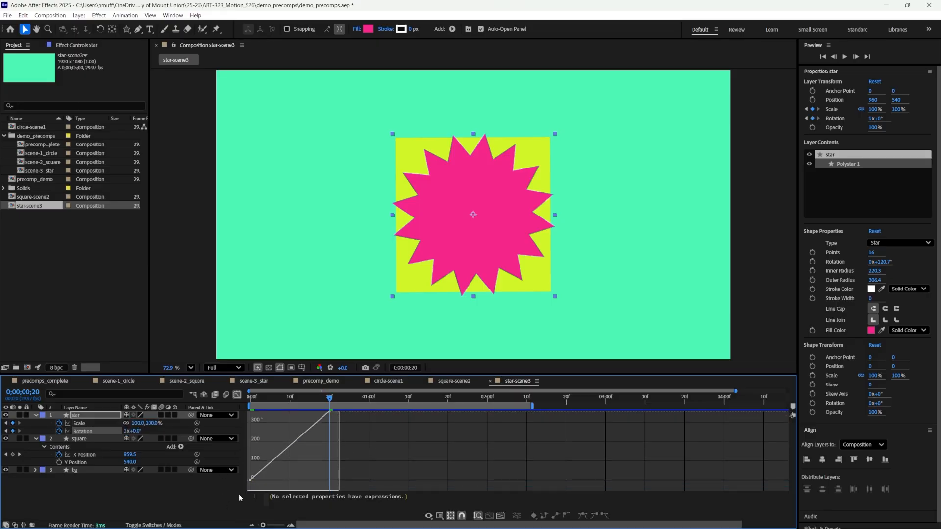
left_click(605, 516)
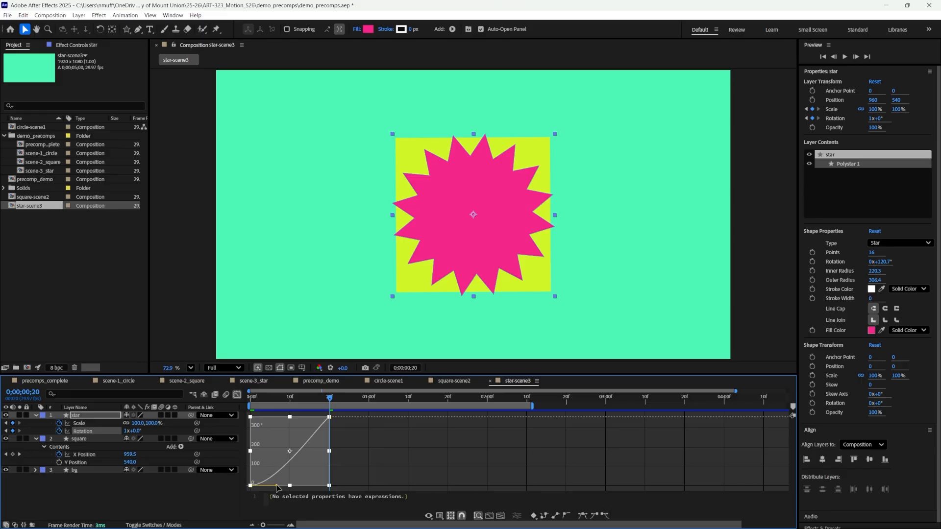
left_click_drag(277, 486, 241, 433)
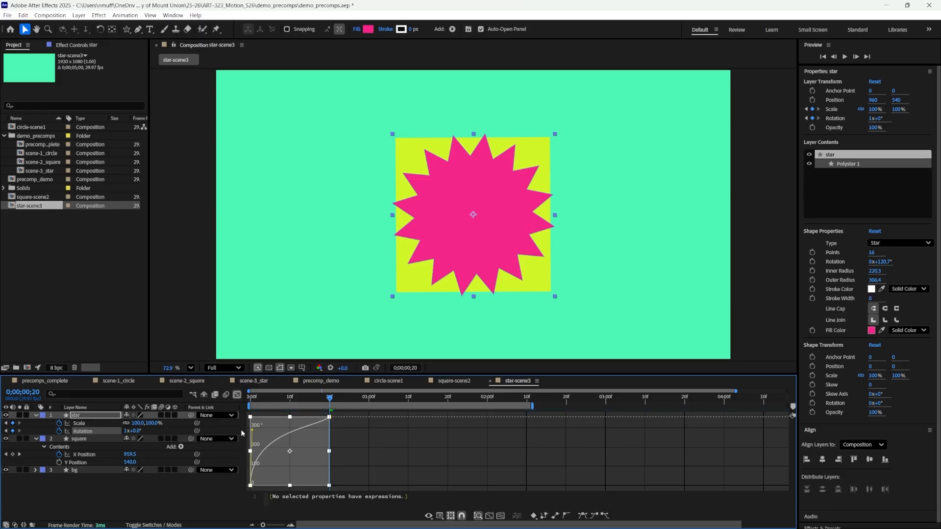
left_click(328, 417)
left_click_drag(316, 420, 273, 417)
key("space")
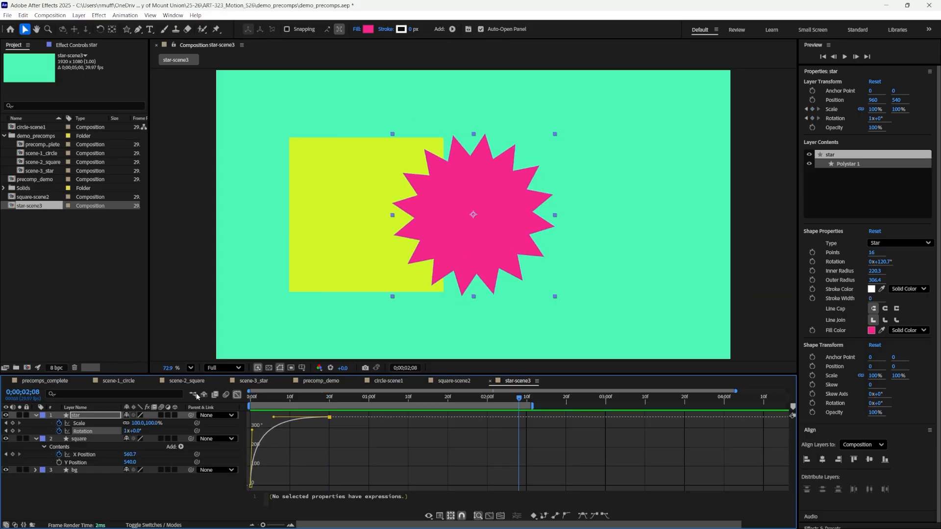
Hide the square layer, shift the star's last Rotation keyframe slightly later, and preview the star alone.
left_click(5, 439)
key("space")
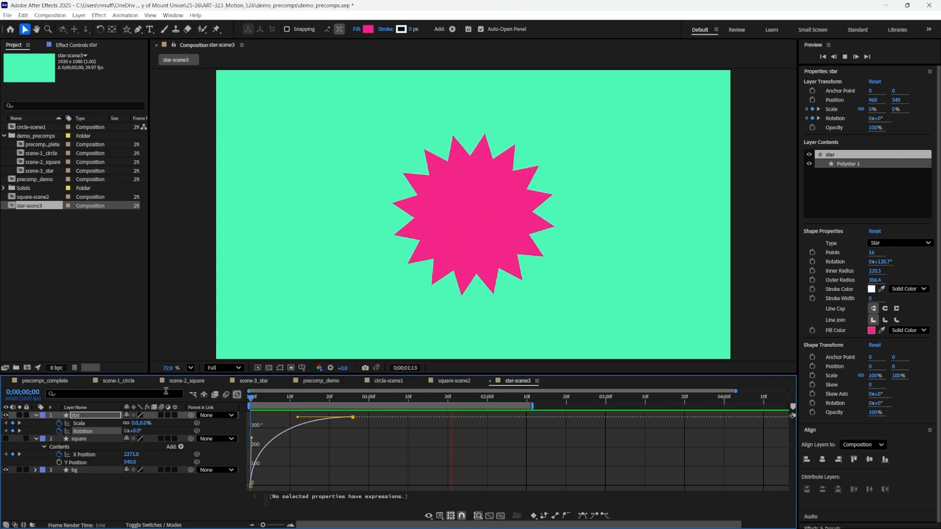
key("space")
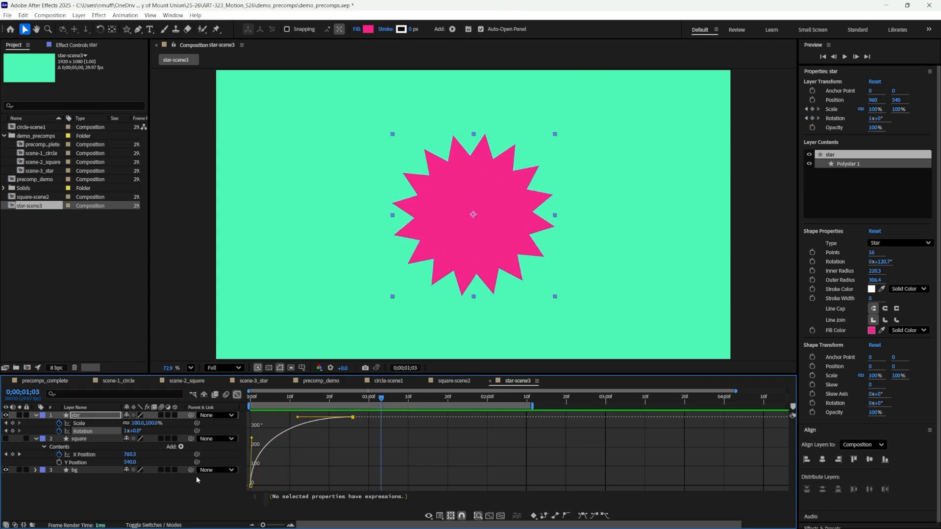
Delete the square layer from star-scene3 and return to the start of the composition.
left_click(105, 504)
left_click(86, 440)
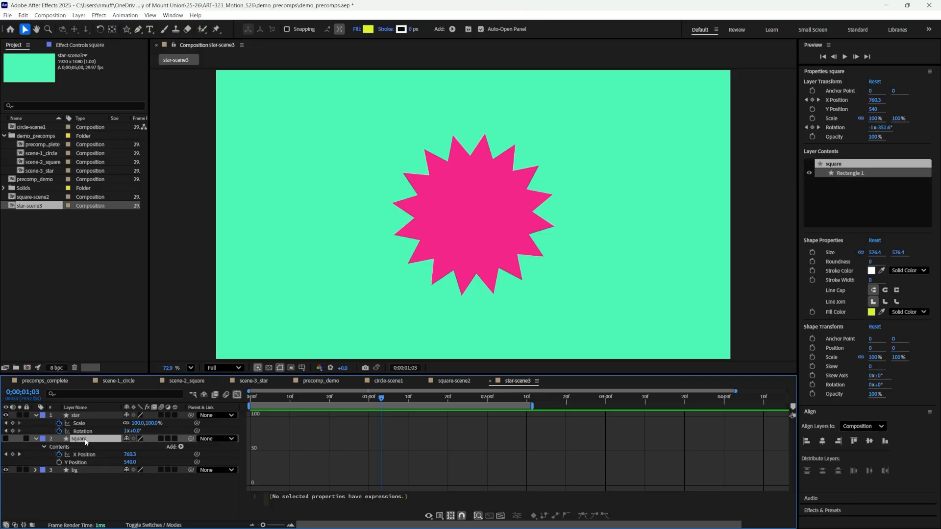
key("Delete")
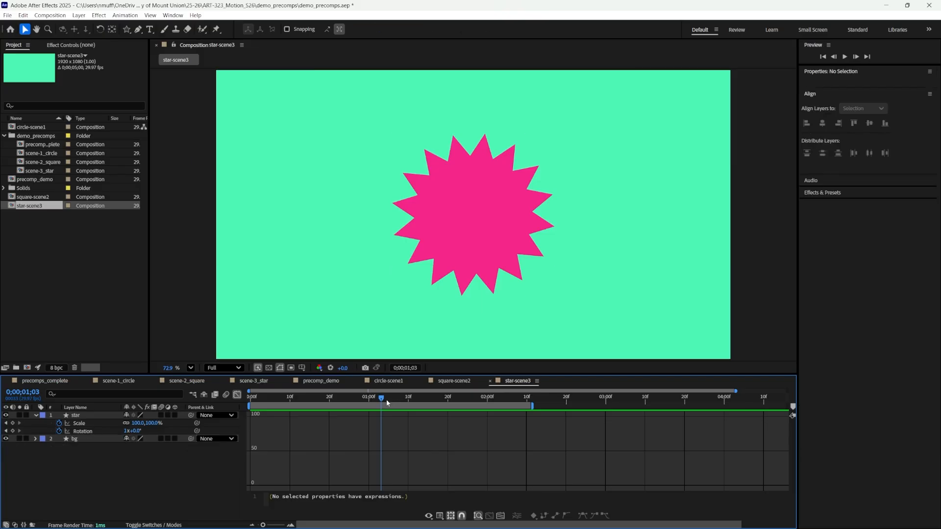
left_click_drag(381, 399, 250, 399)
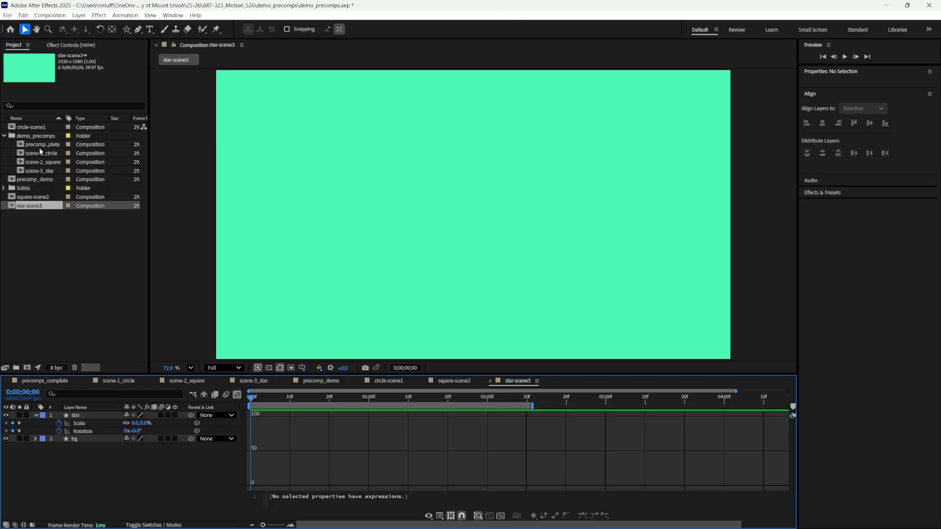
Open the precomp_demo composition, leave the Graph Editor, and add star-scene3 below the square-scene2 layer.
double_click(34, 180)
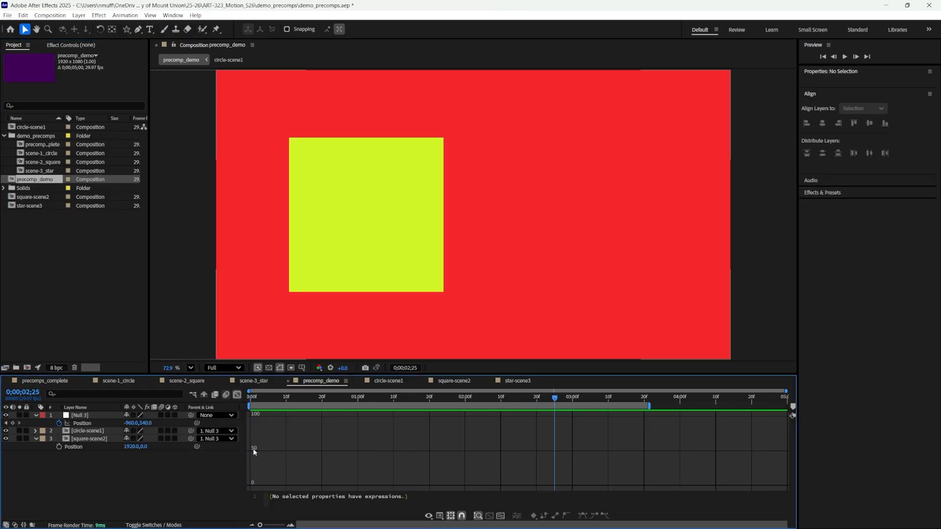
left_click(237, 395)
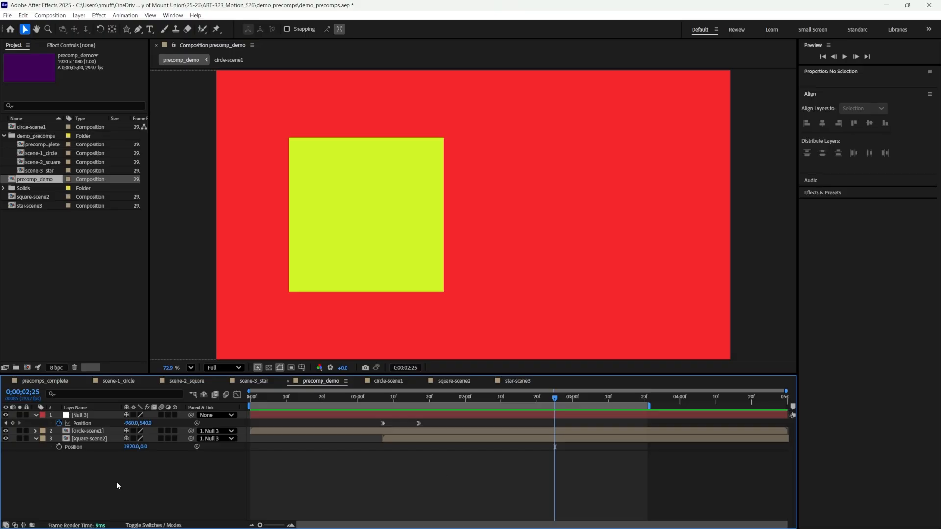
left_click_drag(25, 206, 111, 457)
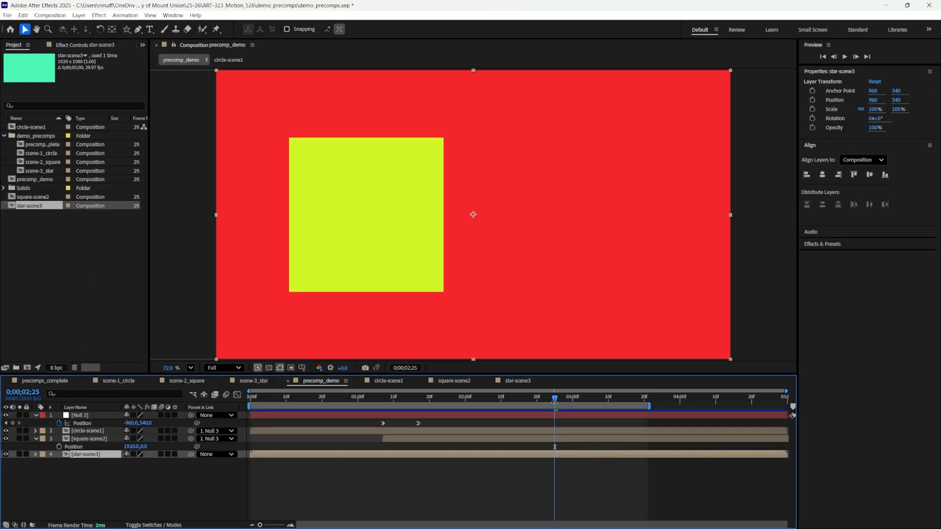
Shift the star-scene3 layer in time so that it starts at 0;00;02;15.
left_click_drag(554, 398, 521, 415)
left_click(426, 490)
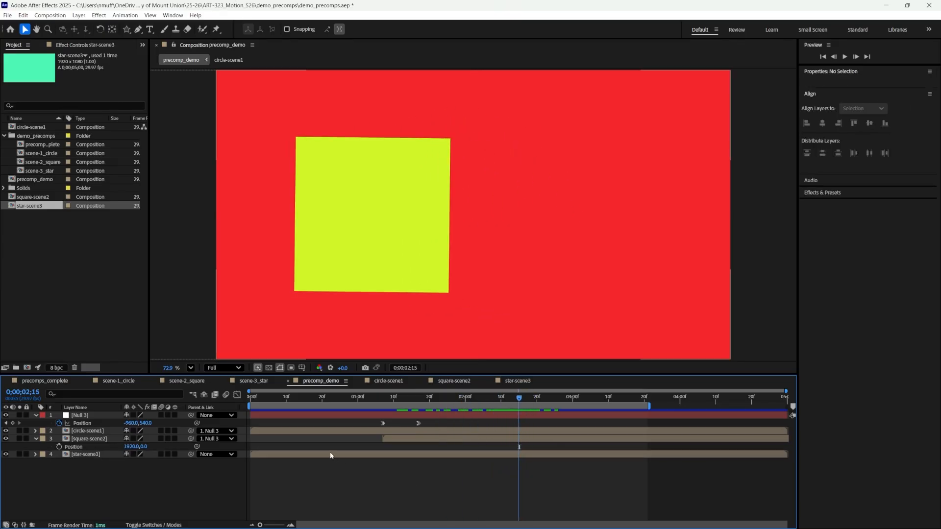
left_click_drag(289, 457, 562, 466)
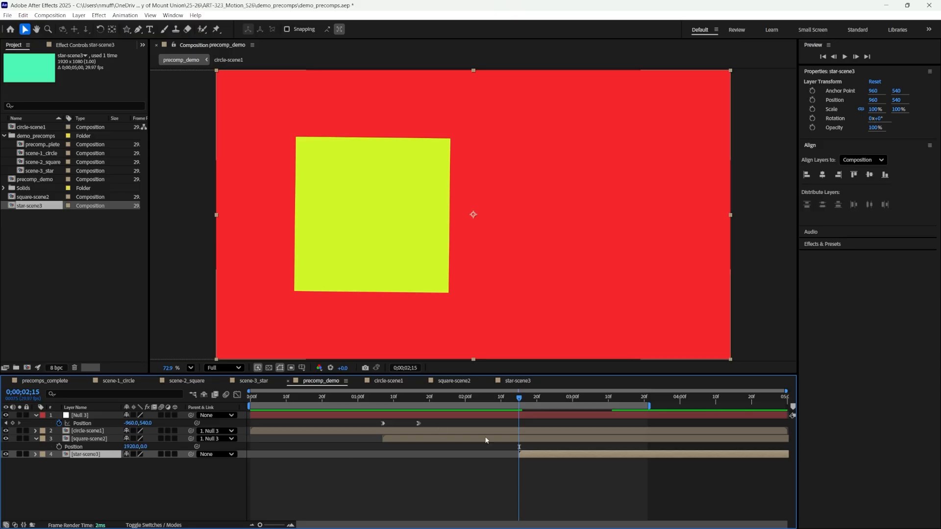
Parent the star-scene3 layer to Null 3 and move it directly above circle-scene1 in the layer order.
left_click(80, 415)
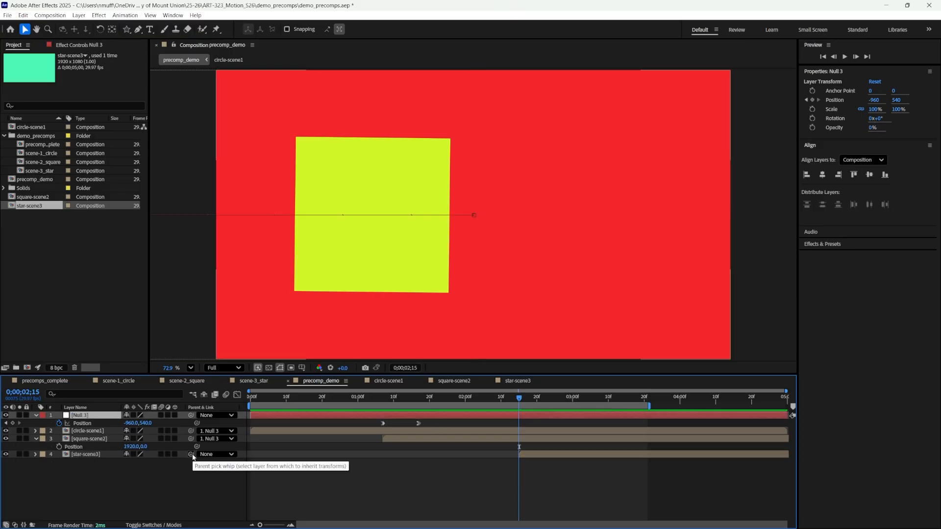
left_click_drag(191, 454, 81, 415)
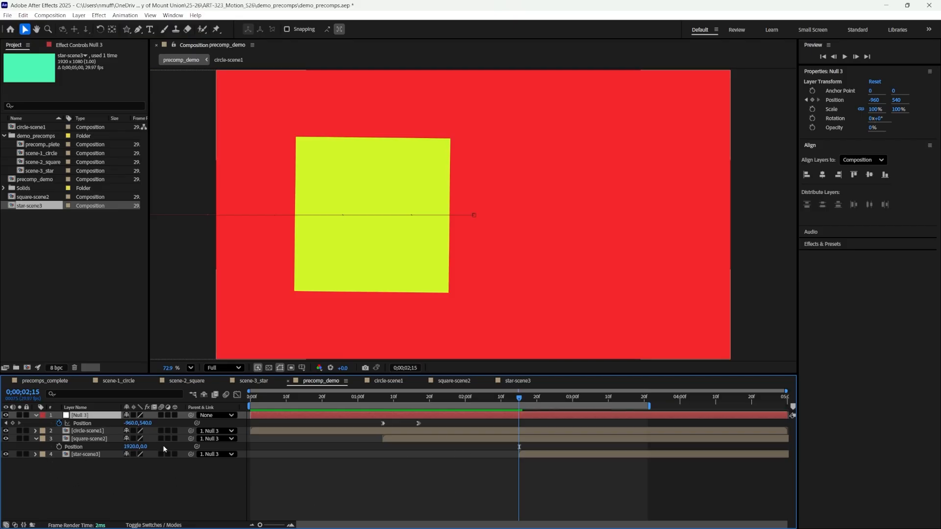
left_click(83, 453)
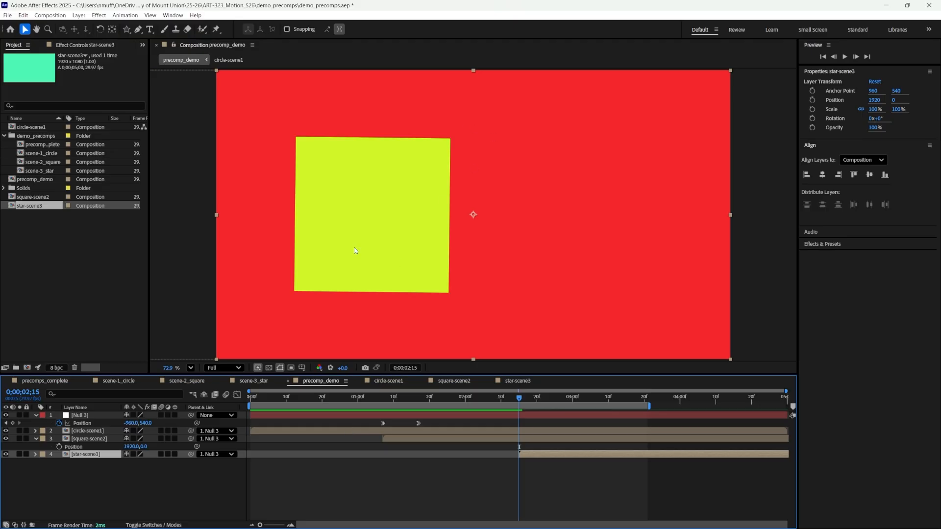
left_click_drag(86, 455, 89, 435)
left_click_drag(94, 424, 93, 423)
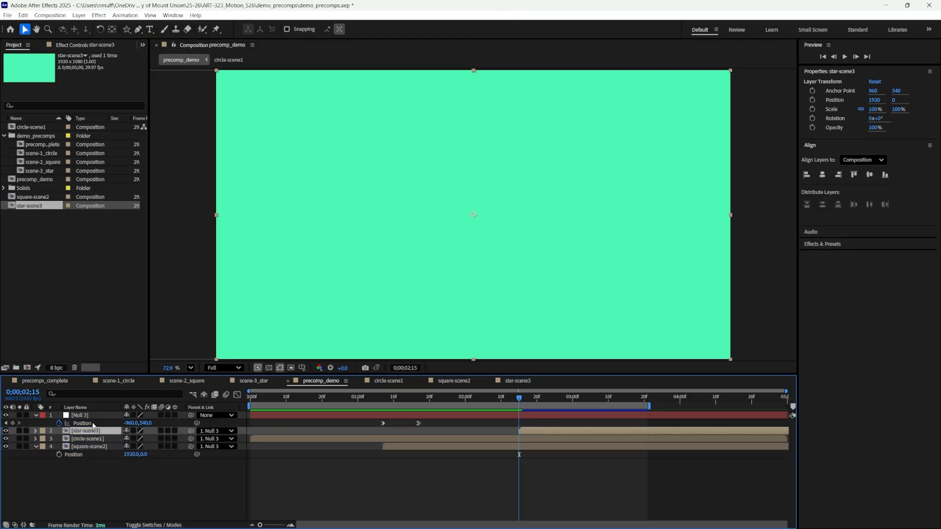
Set the star-scene3 layer's Y position to -1080 so it sits above the frame.
scroll(425, 131, "down", 5)
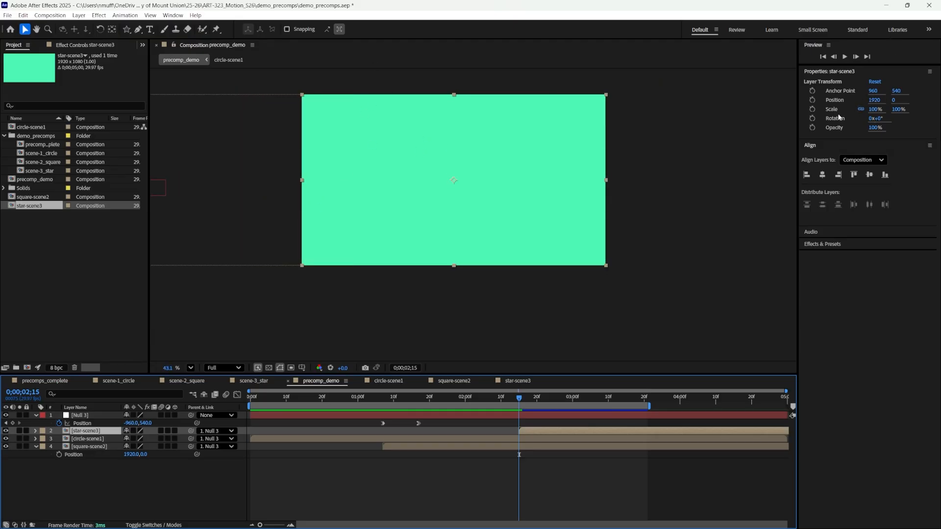
left_click(896, 100)
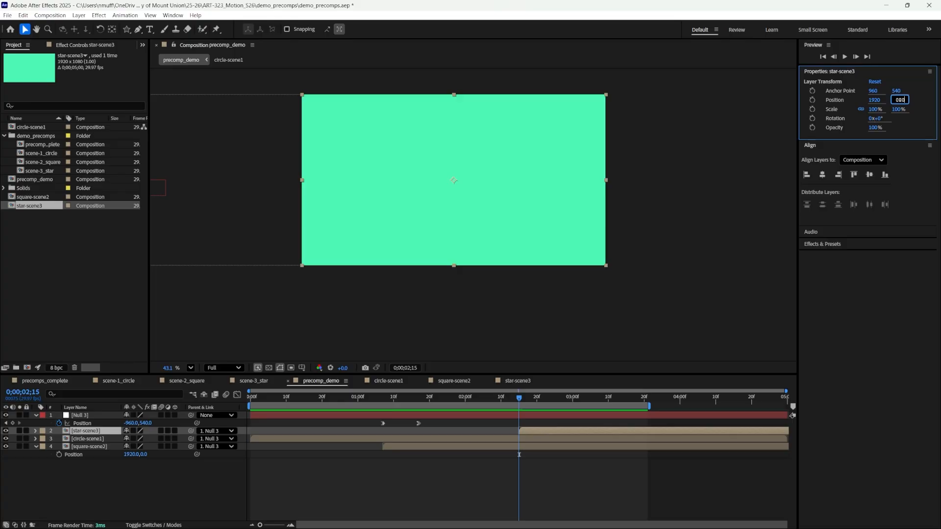
key("Return")
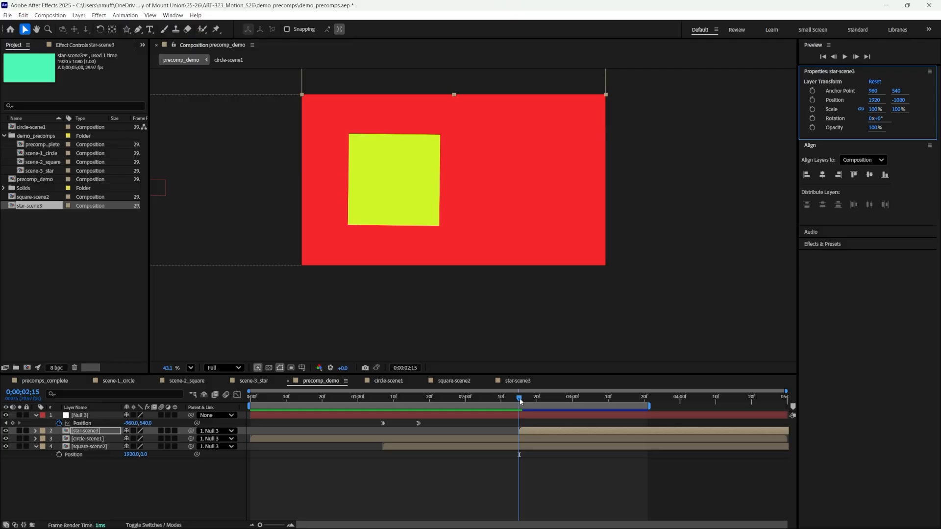
Add Position keyframes to Null 3 at 0;00;02;15 and 0;00;02;25.
left_click(78, 424)
left_click(13, 423)
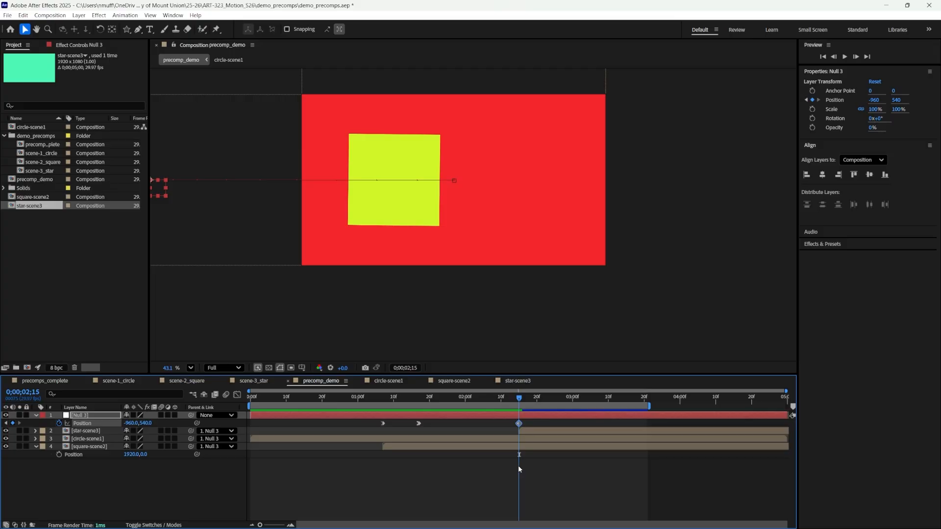
key("shift+Page_Down")
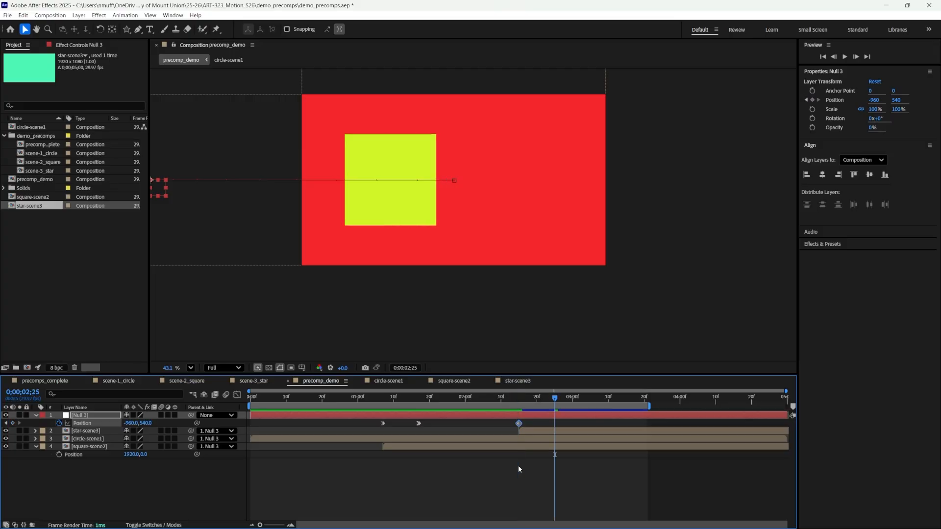
left_click(13, 423)
left_click(896, 100)
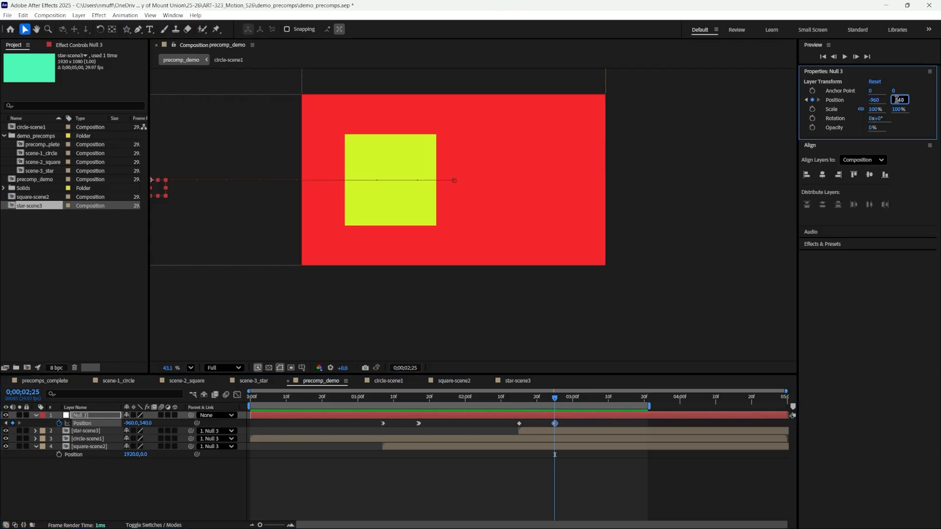
type("730")
key("Return")
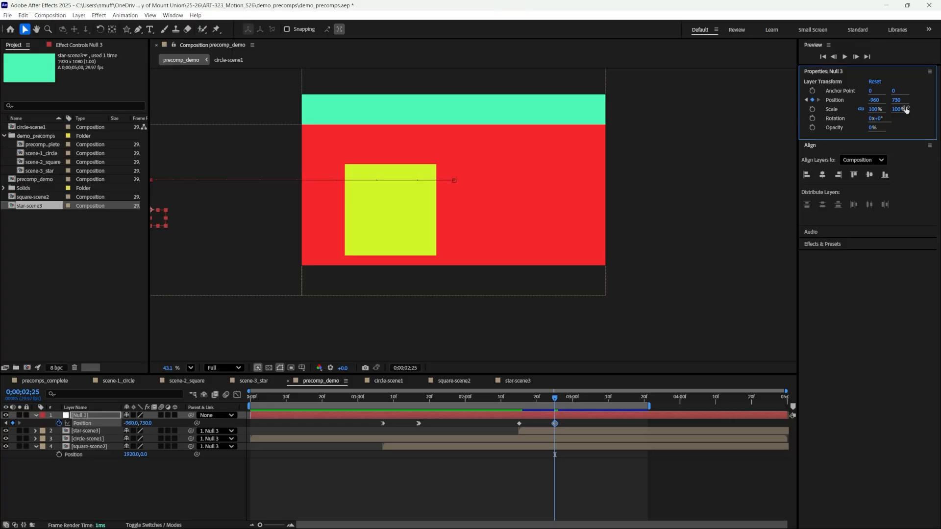
key("ctrl+z")
Add 1080 to Null 3's Y position at 0;00;02;25, making it 1620.
left_click(900, 101)
left_click(903, 100)
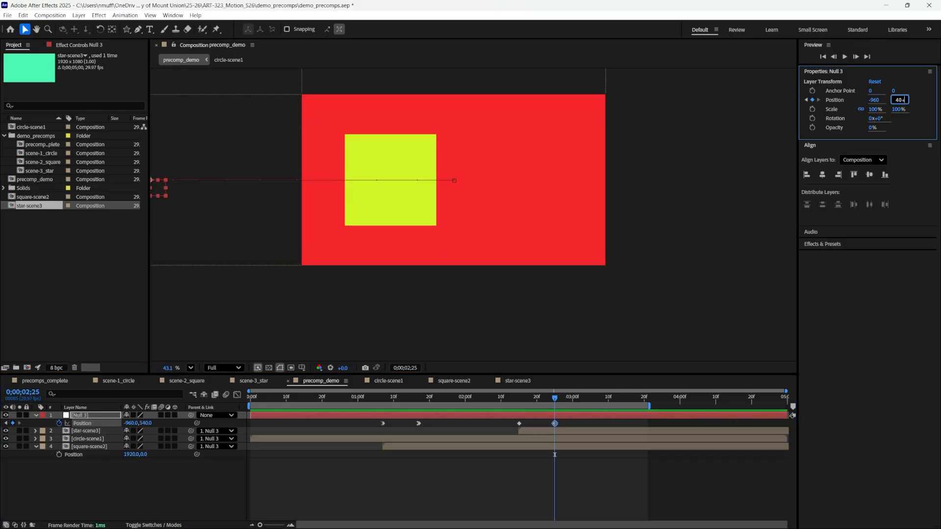
type("+1080")
key("Return")
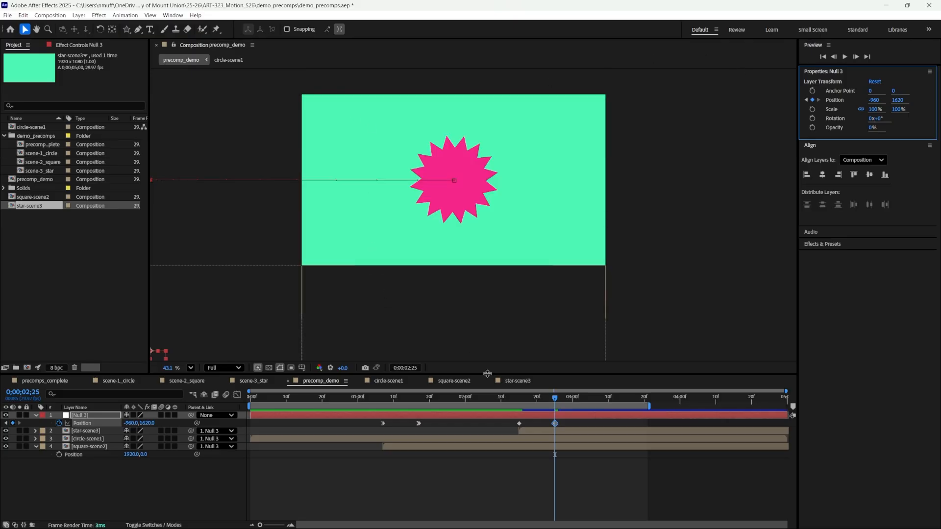
Apply Easy Ease In to Null 3's last two Position keyframes in the Graph Editor, then return to the layer bars.
left_click_drag(569, 421, 494, 430)
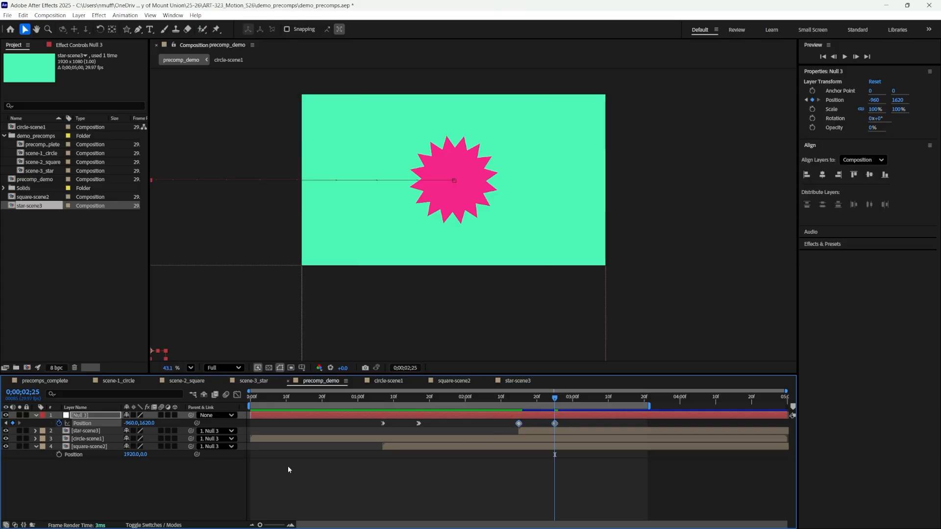
left_click(237, 395)
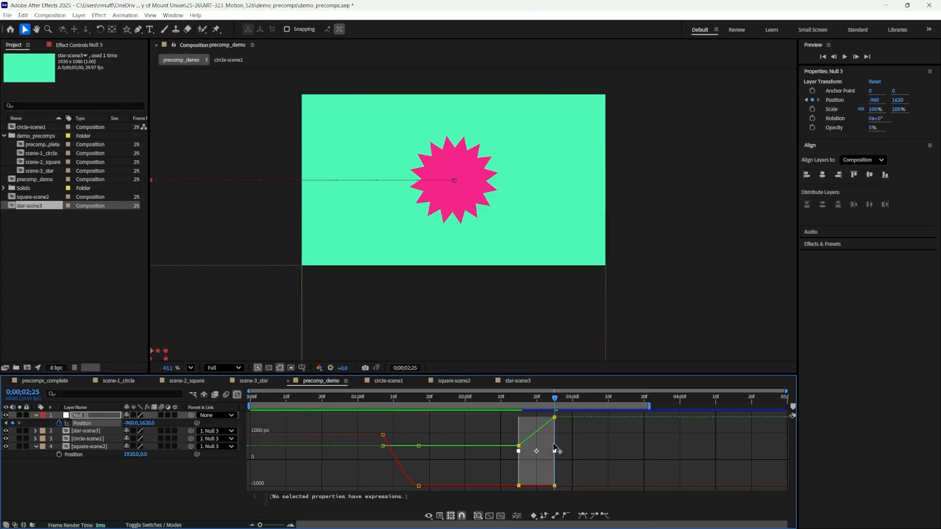
left_click(595, 516)
left_click(237, 395)
Preview precomp_demo from the start to check the slides between the three scenes, then stop playback.
key("Home")
key("space")
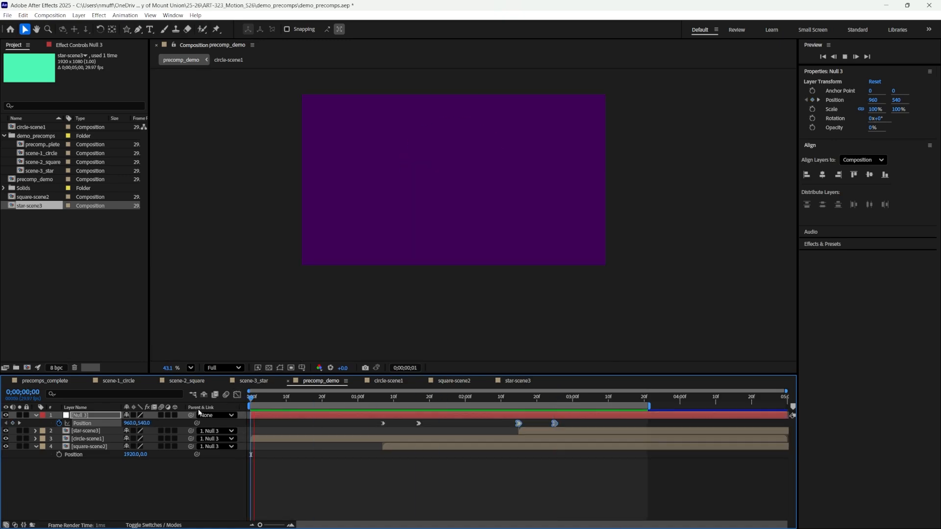
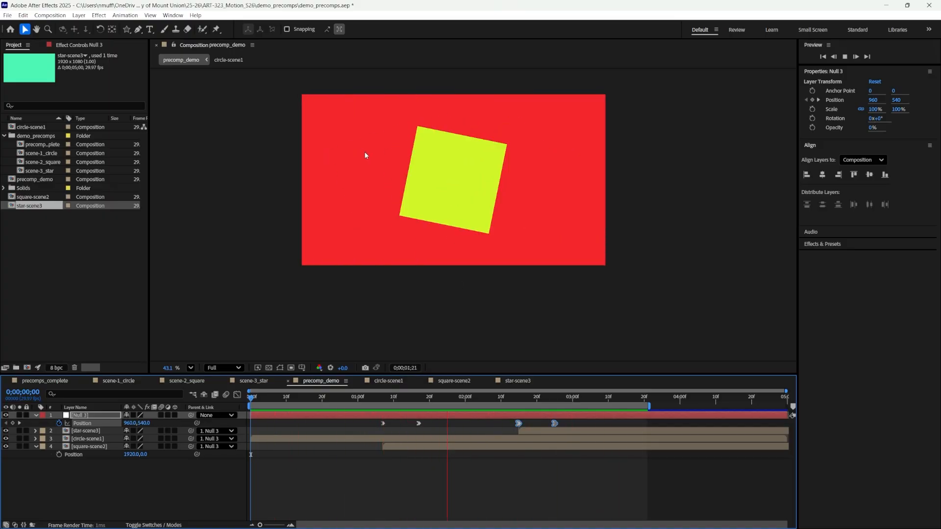
left_click(136, 489)
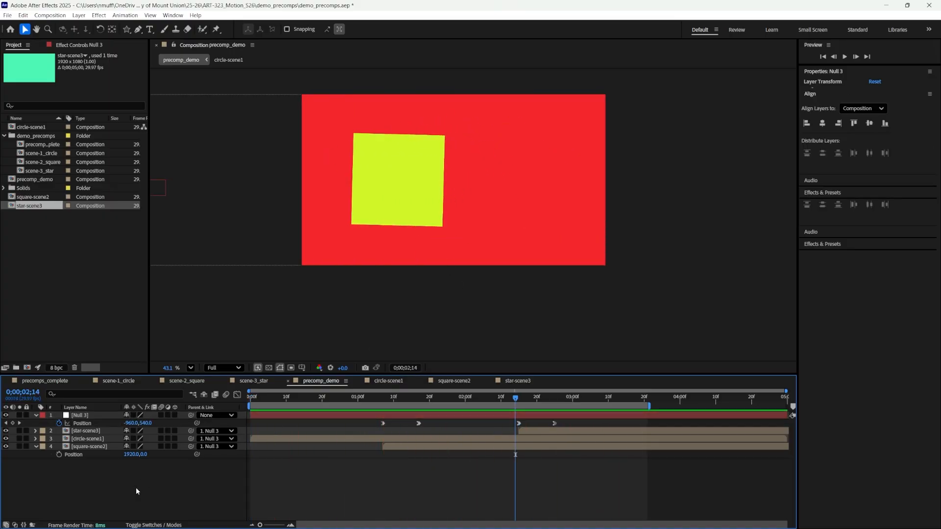
Add a second instance of circle-scene1 to precomp_demo below the square-scene2 layer.
left_click(94, 439)
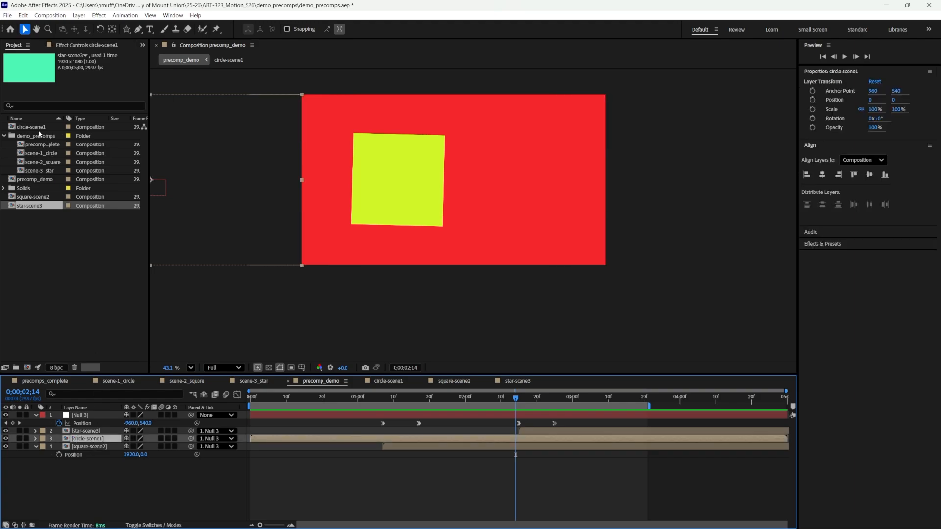
left_click_drag(39, 127, 112, 466)
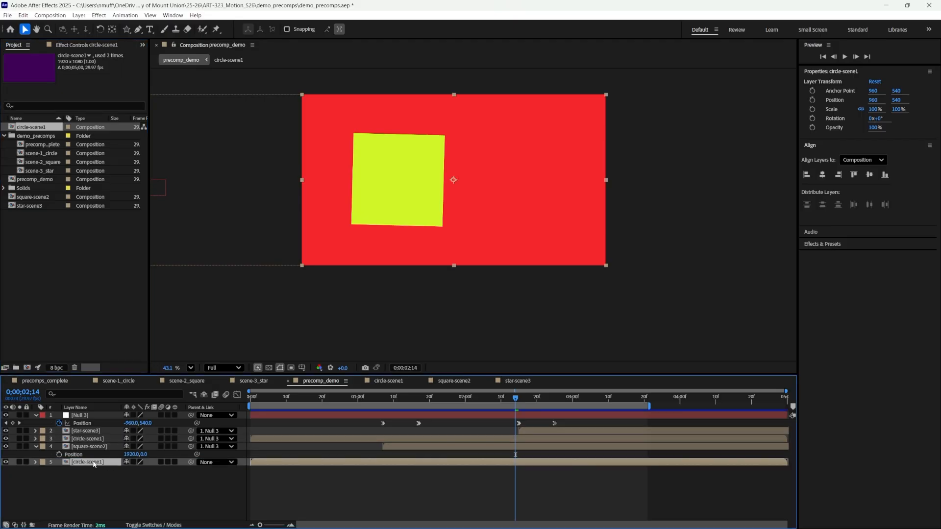
Open the new circle-scene1 layer's source composition, return to precomp_demo and preview the animation.
double_click(93, 463)
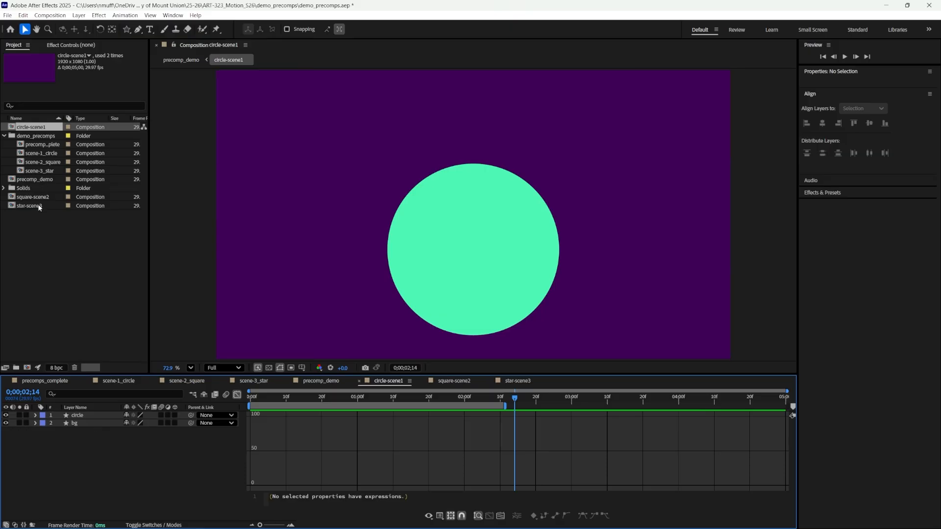
double_click(34, 180)
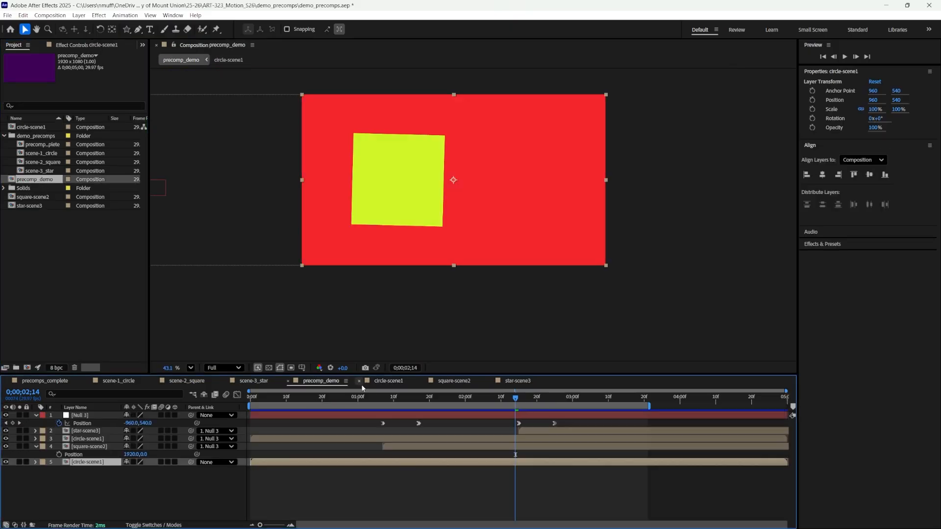
key("space")
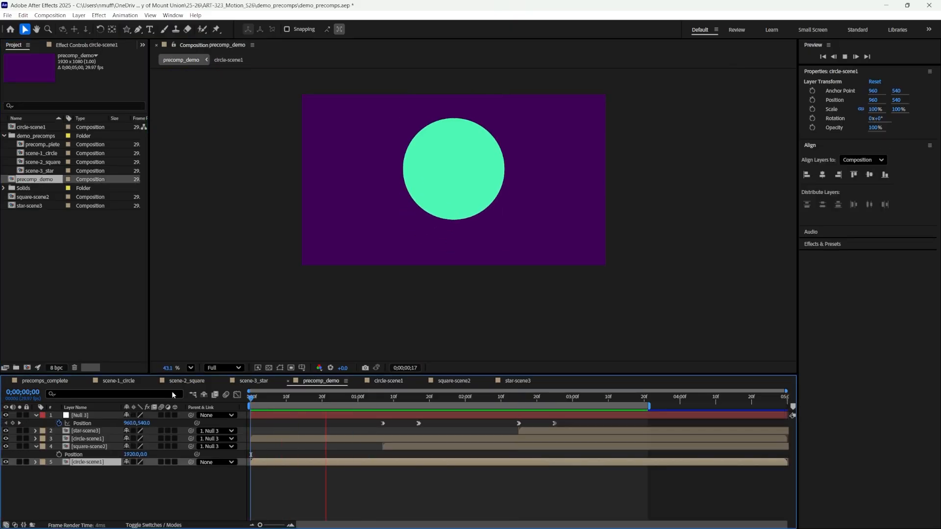